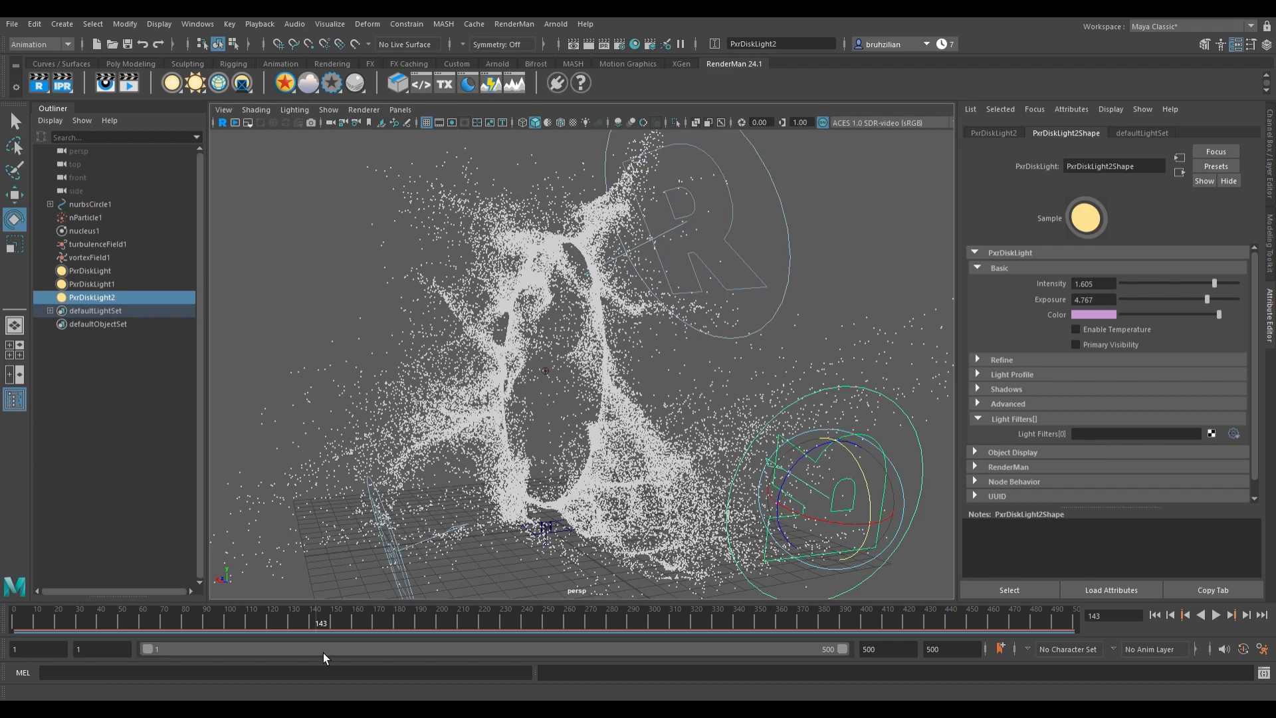
alt+drag(603, 487, 643, 489)
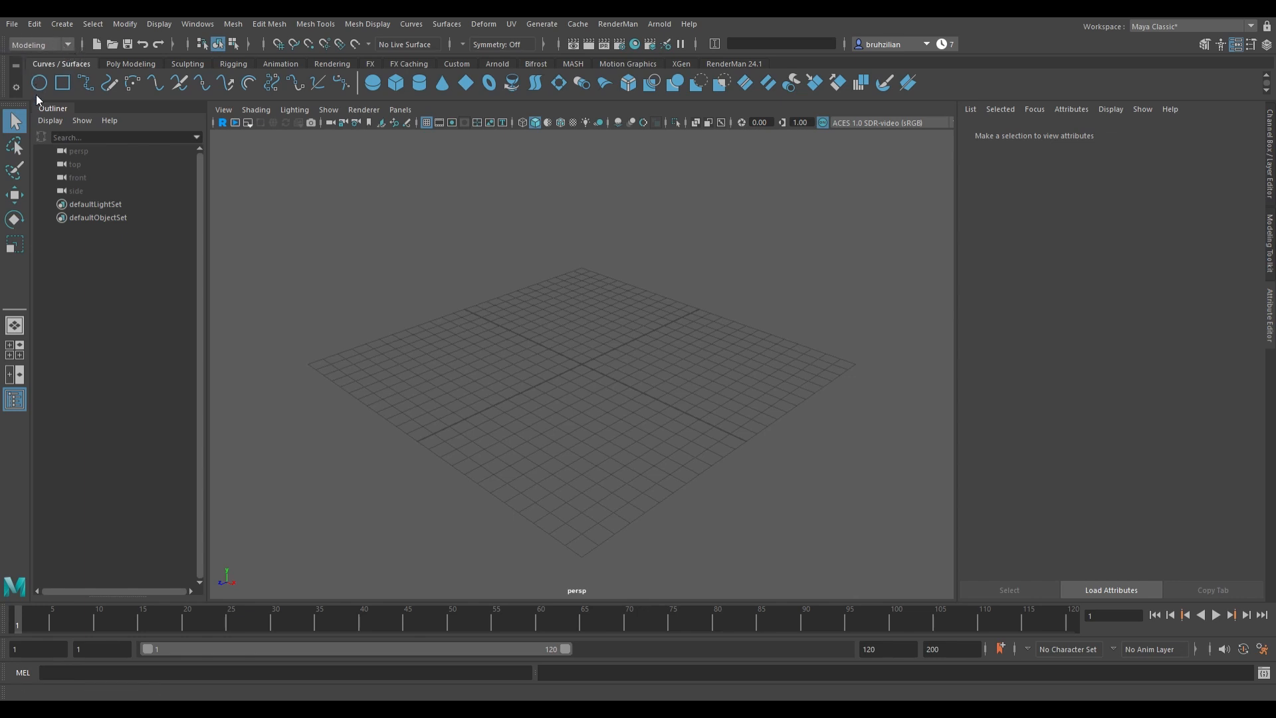
Step: Switch to the FX menu set and create a NURBS circle on the grid
key(F5)
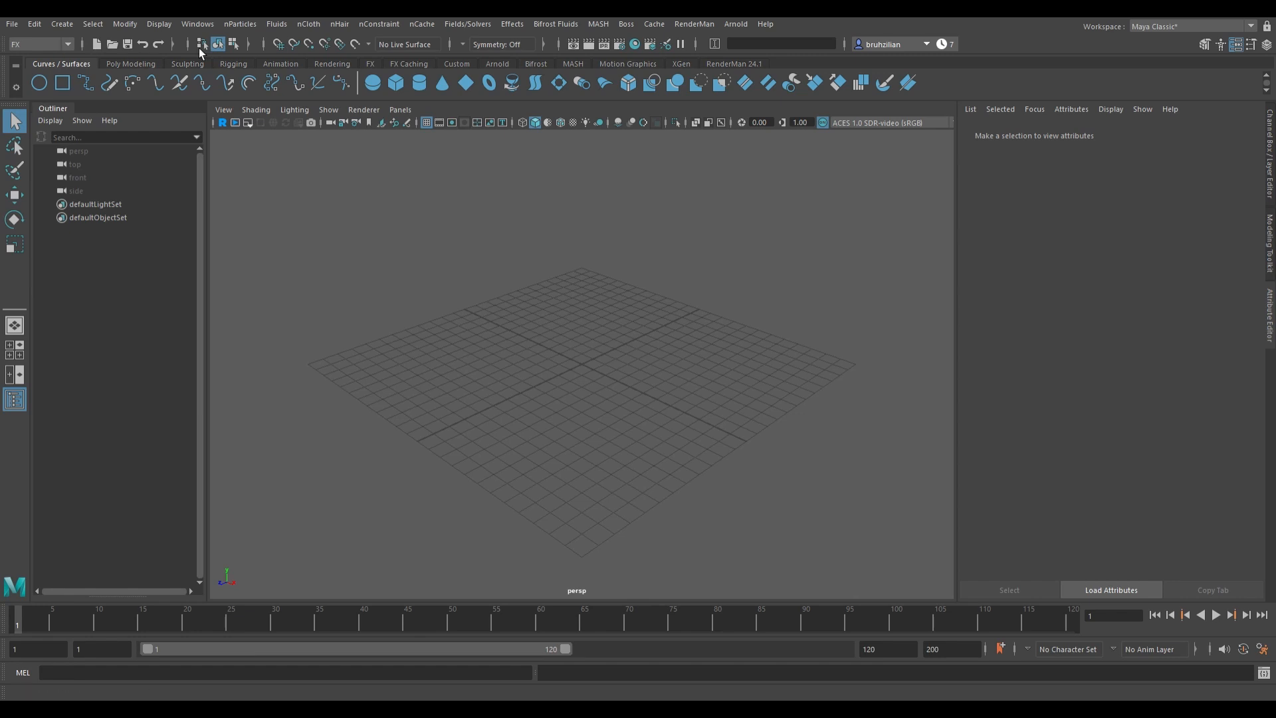
click(53, 85)
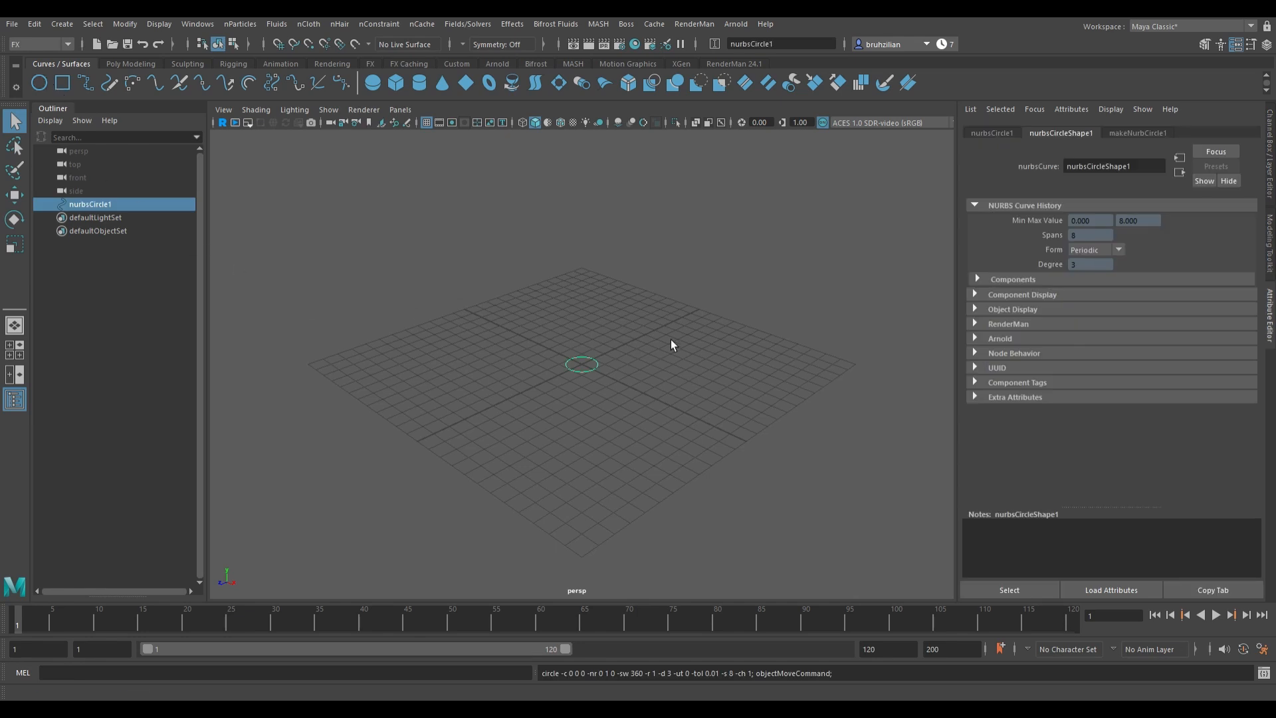
Step: Scale the circle up and rotate it about 83 degrees around Z to stand it upright
key(w)
key(r)
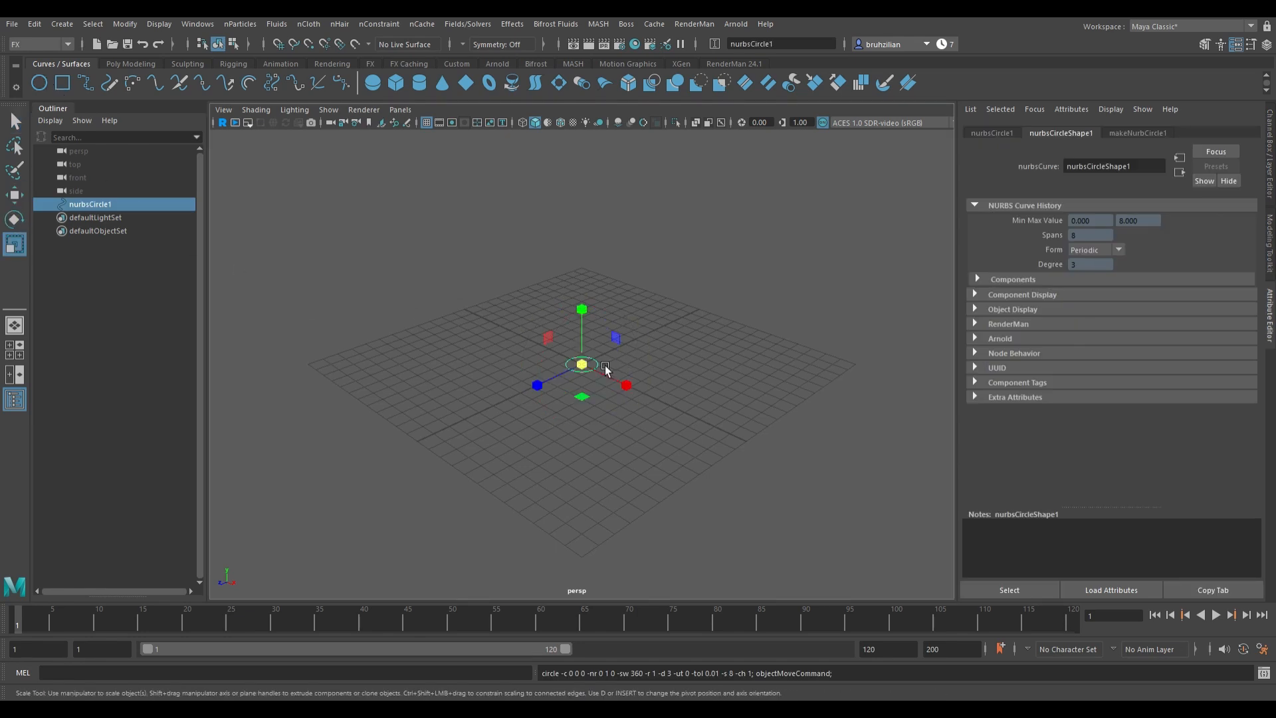
drag(605, 368, 693, 447)
key(e)
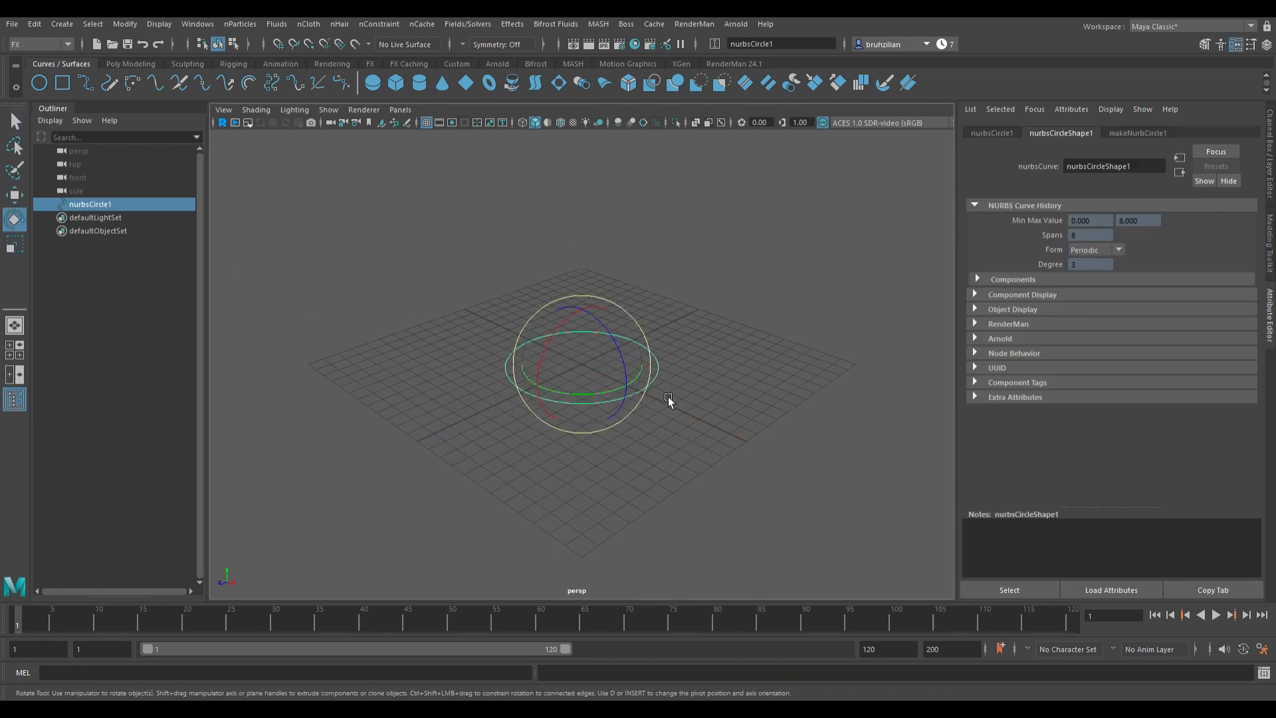
key(w)
key(r)
key(e)
drag(603, 342, 644, 400)
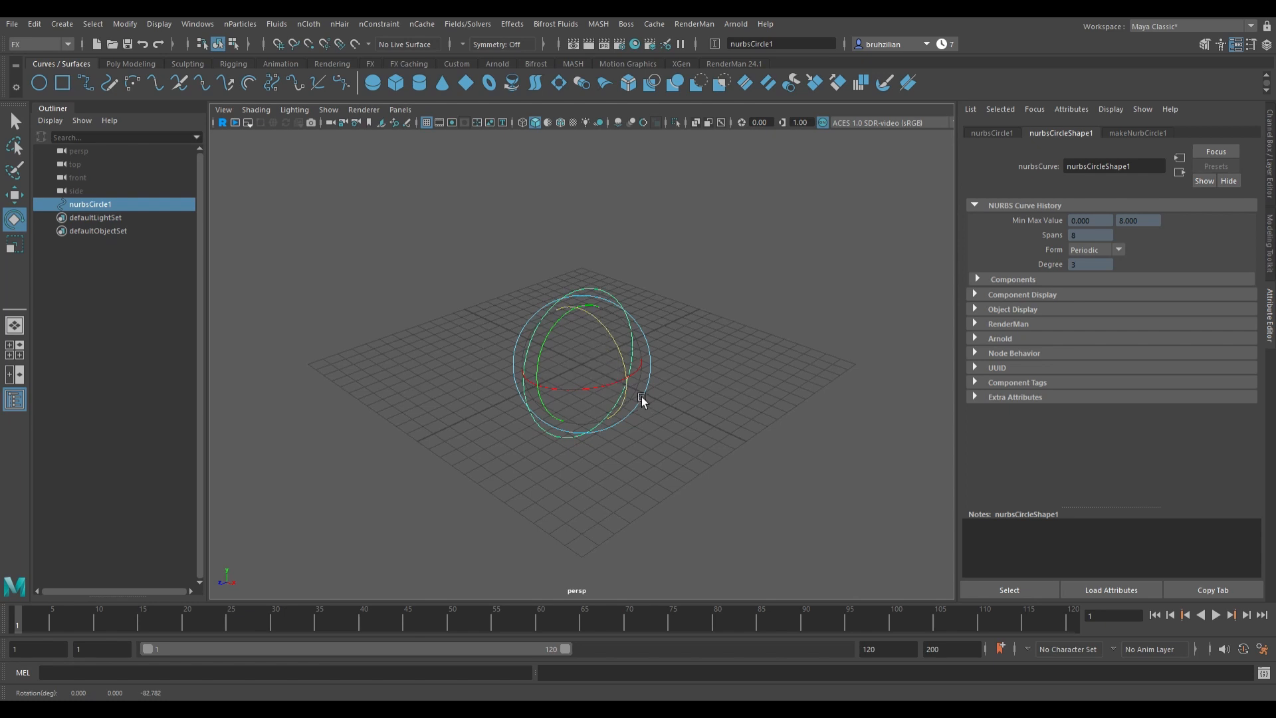
Step: Raise the circle above the grid and adjust its Z rotation to about 90 degrees
key(w)
drag(596, 335, 589, 226)
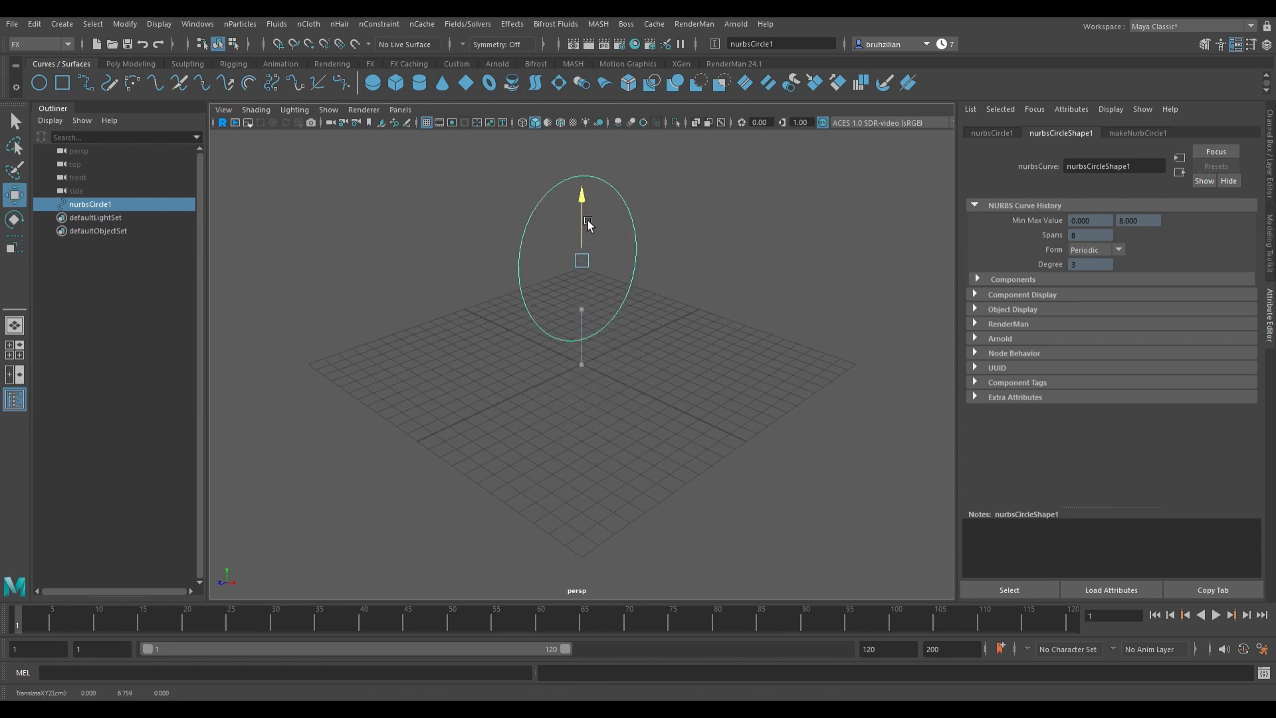
alt+drag(632, 342, 691, 338)
scroll(691, 338, up, 5)
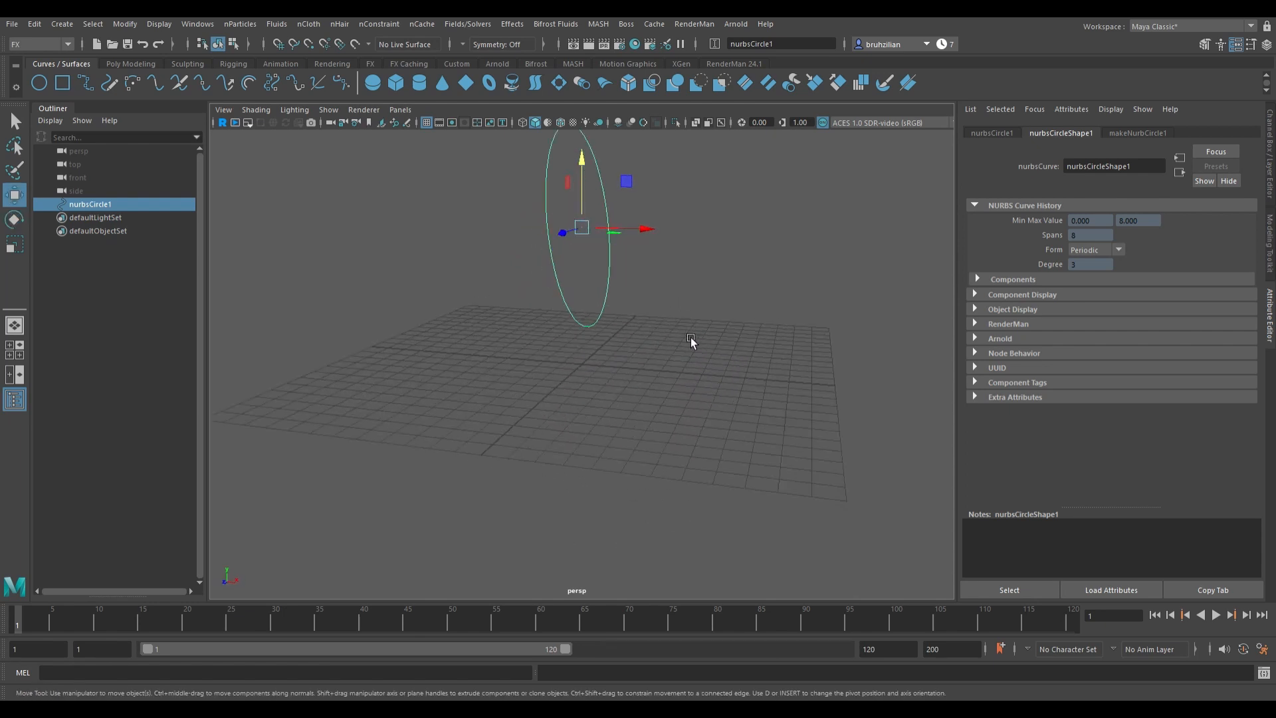
alt+middle_drag(691, 338, 626, 443)
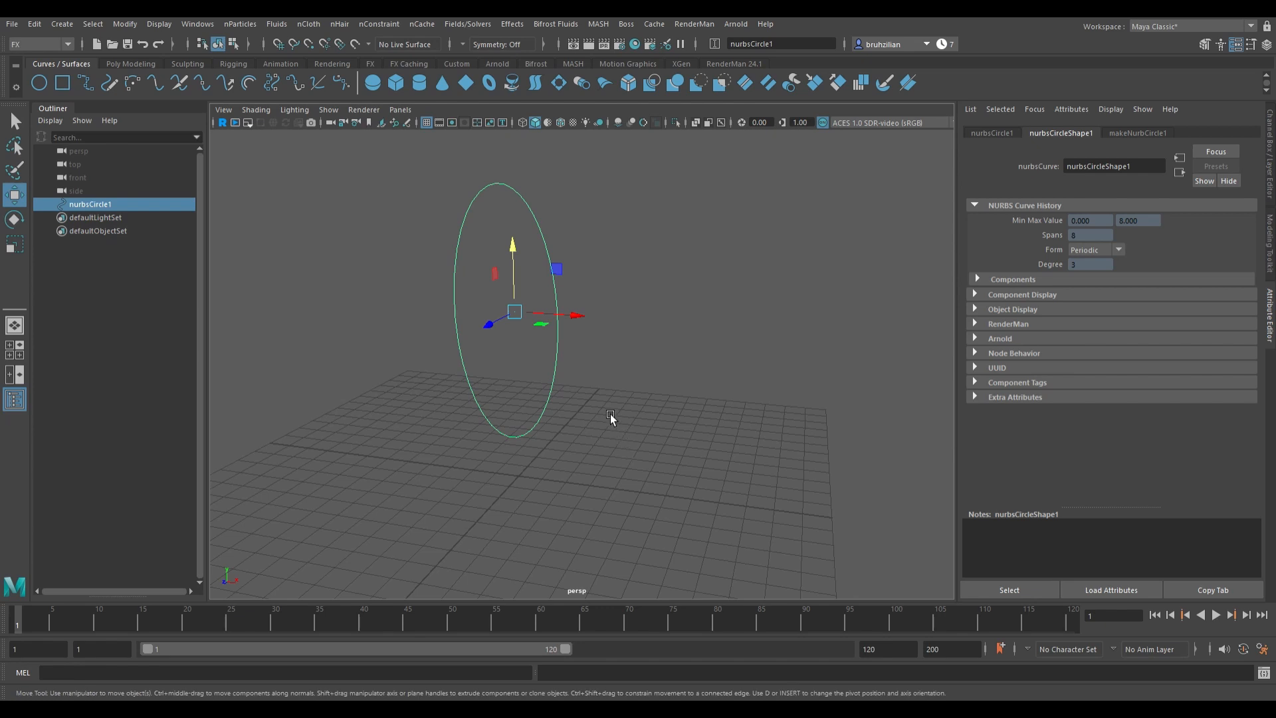
key(e)
drag(561, 277, 565, 281)
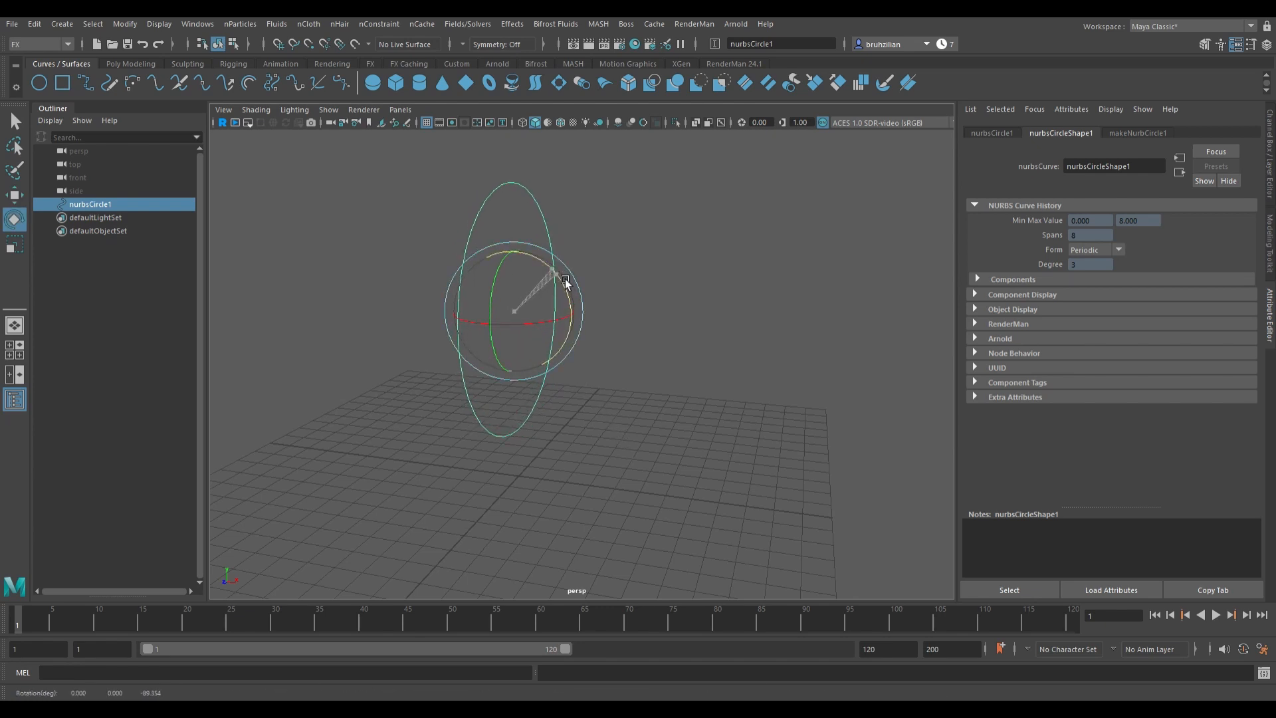
Step: Orbit and zoom around the circle to inspect its orientation from several angles
scroll(572, 408, up, 5)
alt+middle_drag(575, 412, 702, 227)
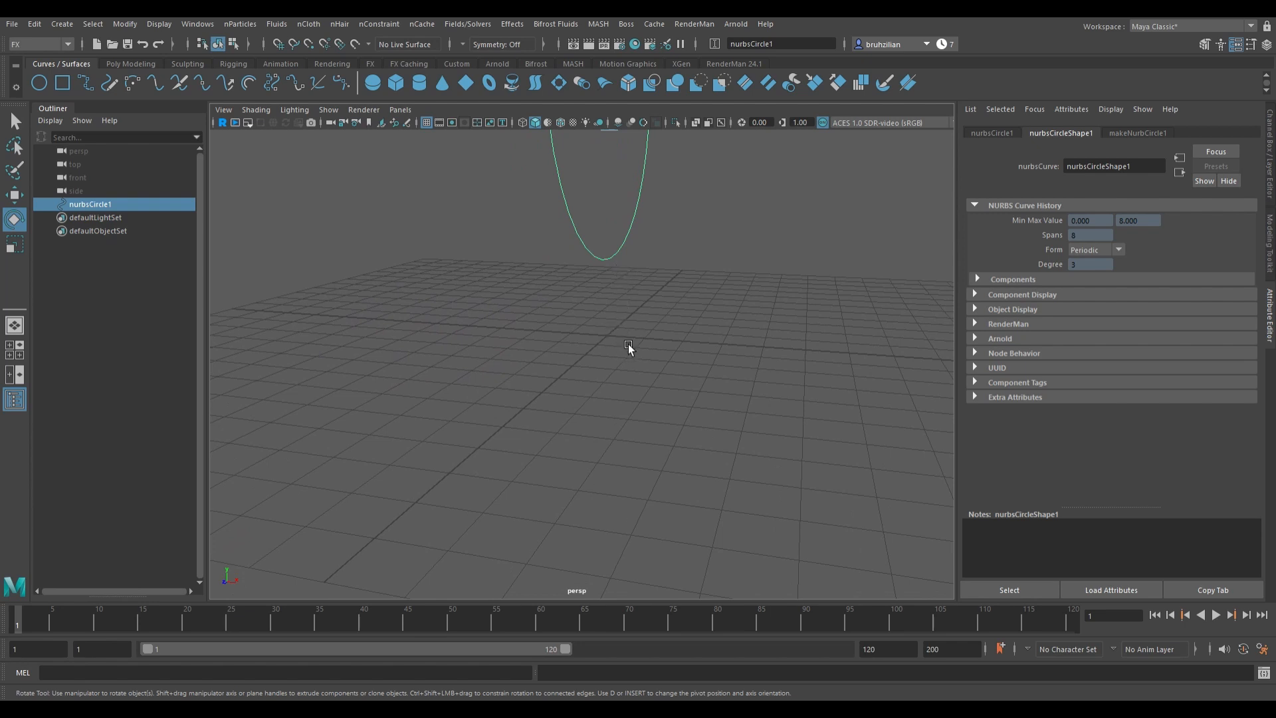
alt+drag(470, 379, 507, 370)
alt+drag(577, 417, 507, 407)
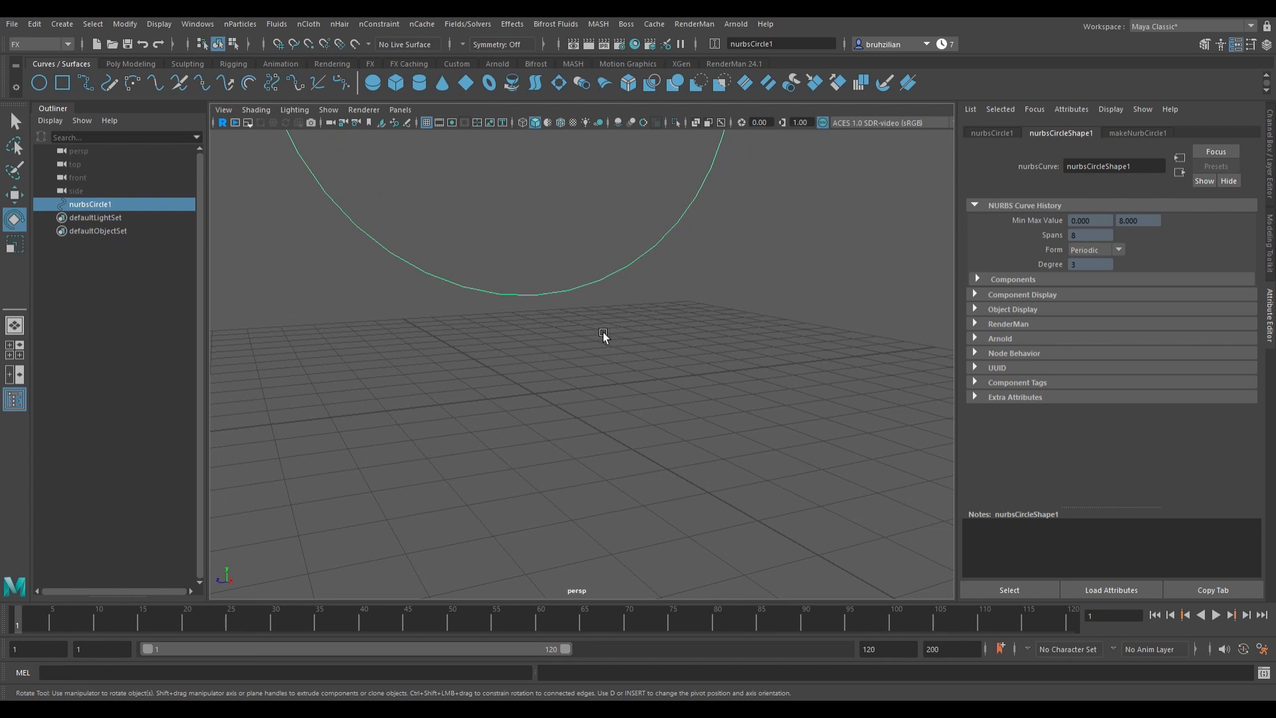
scroll(603, 333, down, 5)
alt+drag(643, 335, 612, 337)
alt+middle_drag(613, 336, 596, 425)
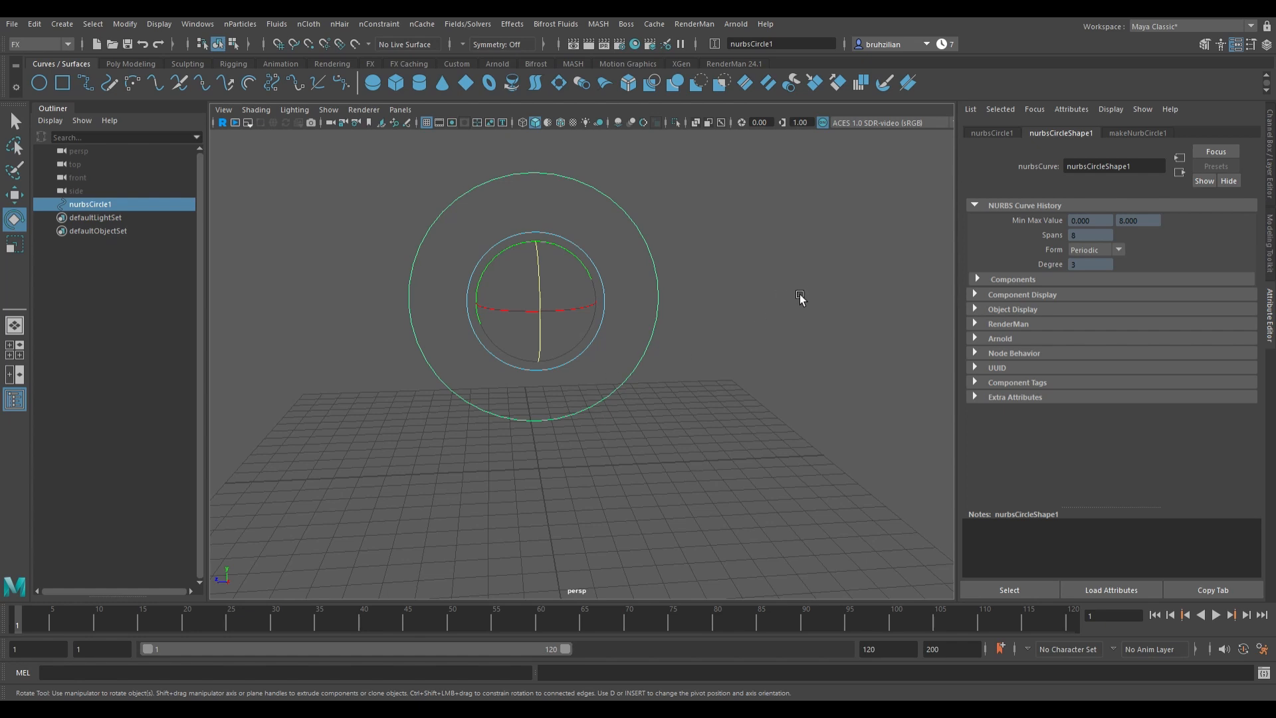
alt+drag(797, 293, 841, 300)
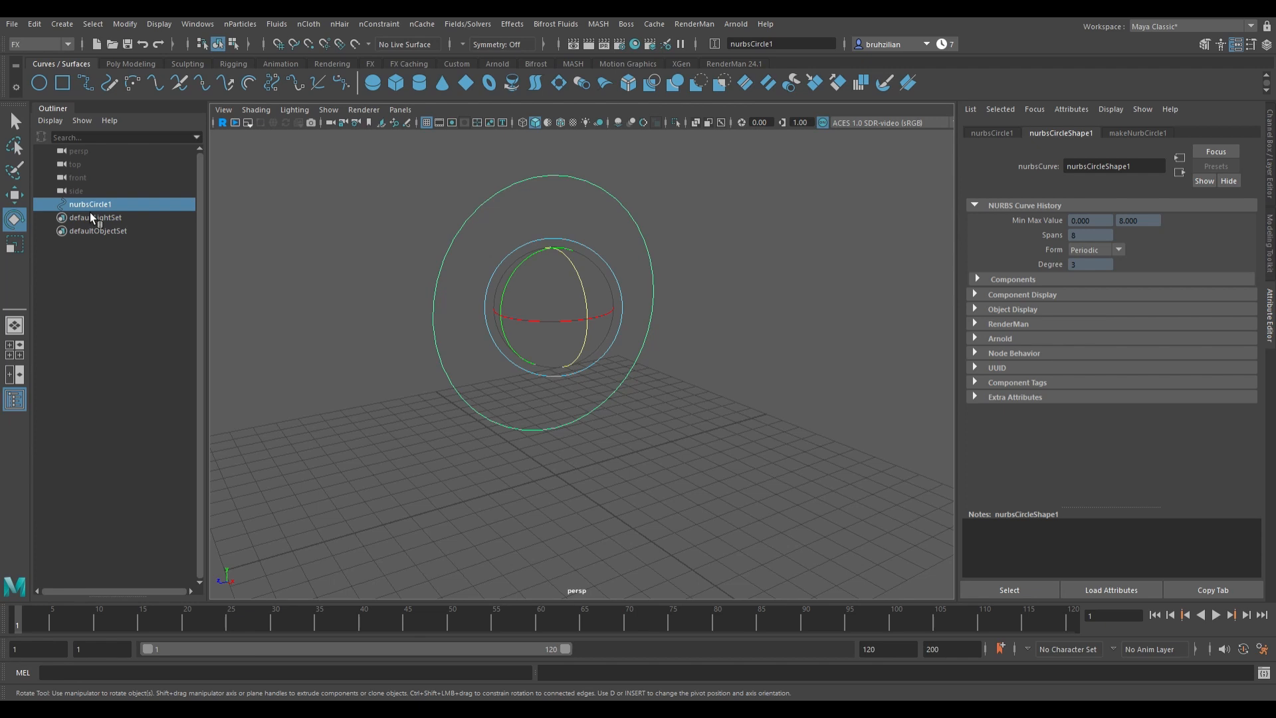
Step: Emit nParticles from the circle with a Curve emitter named Portal at rate 4000, then close the options
click(242, 25)
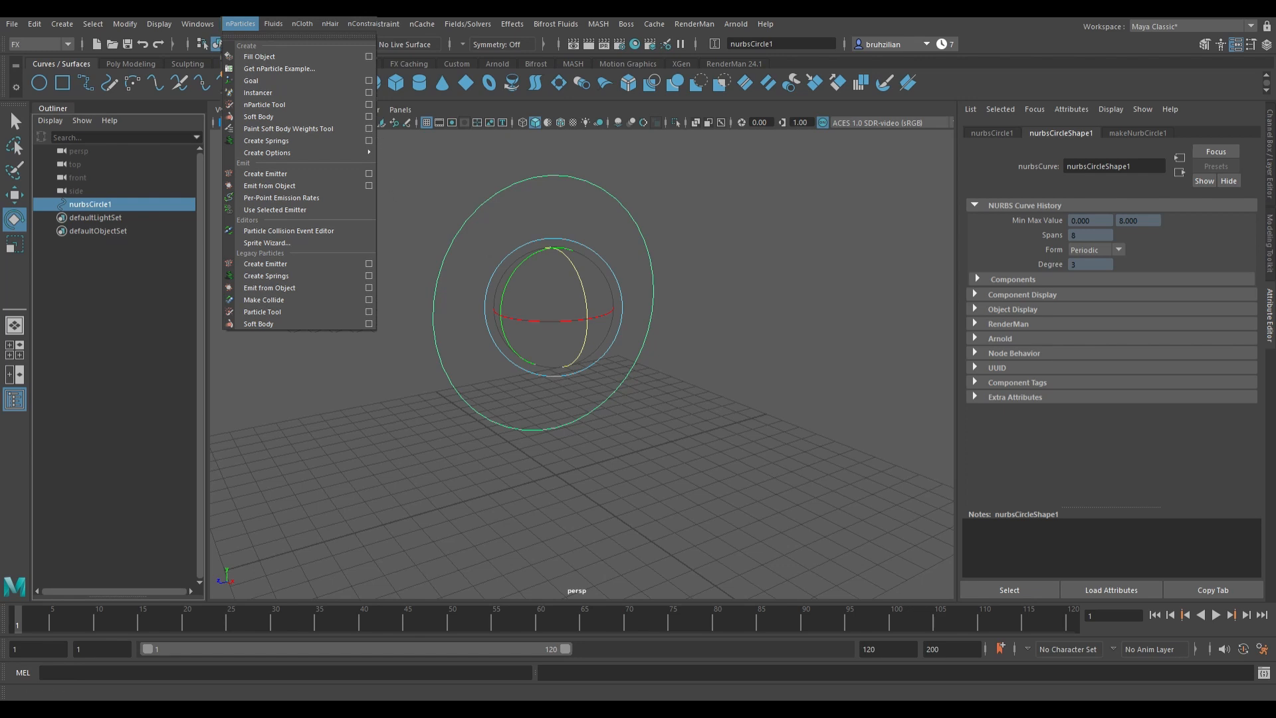
key(Escape)
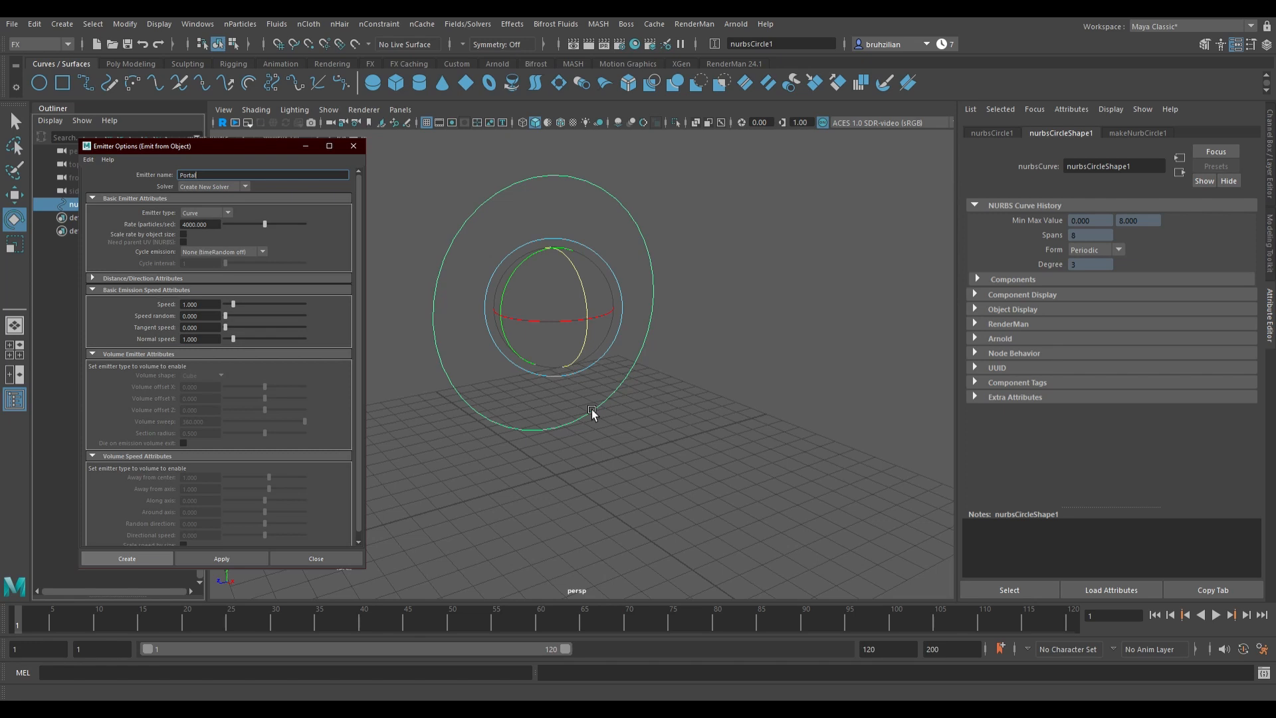
scroll(578, 412, up, 2)
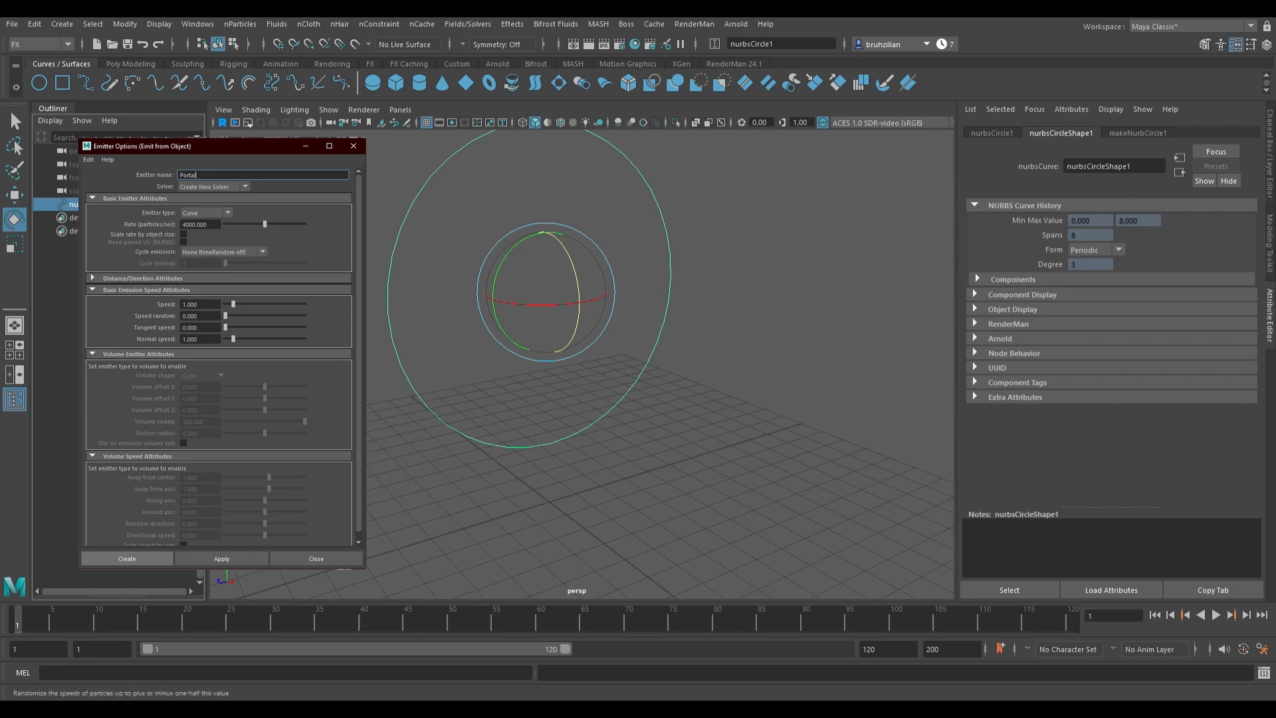
click(221, 558)
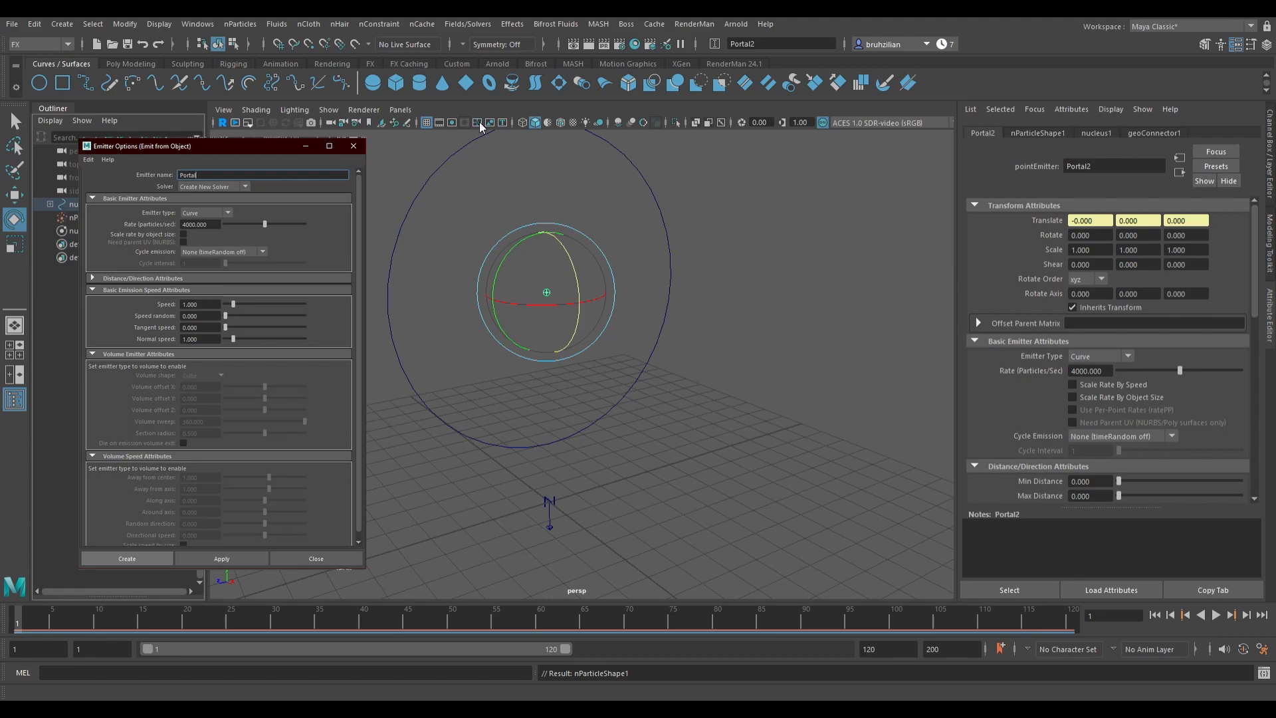
click(354, 146)
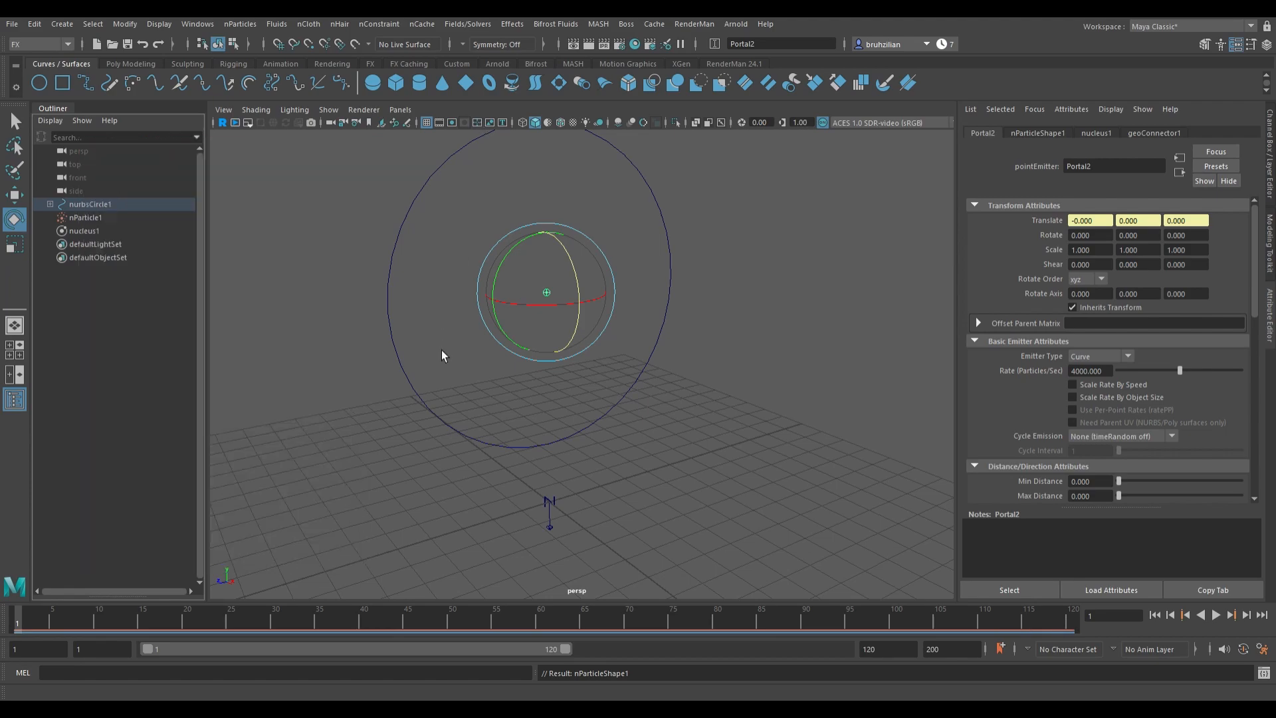
Step: Play the simulation and orbit the view to inspect the falling particles
click(1220, 617)
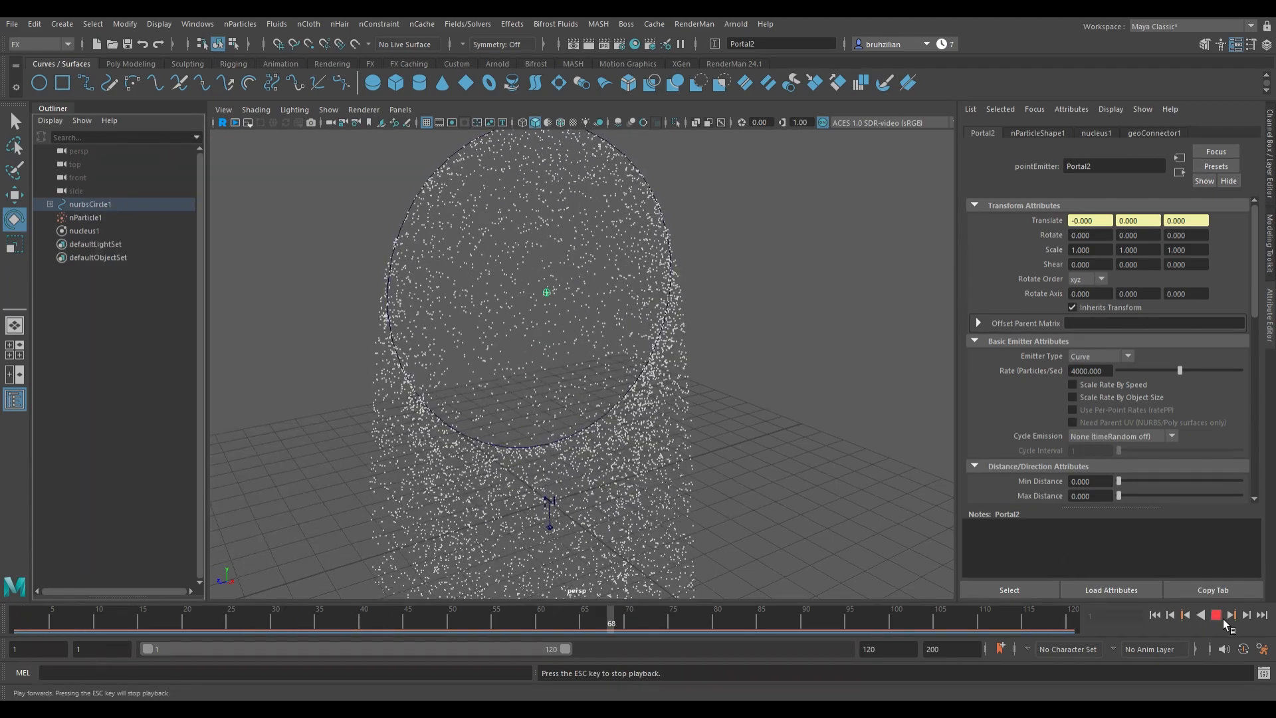
click(1222, 618)
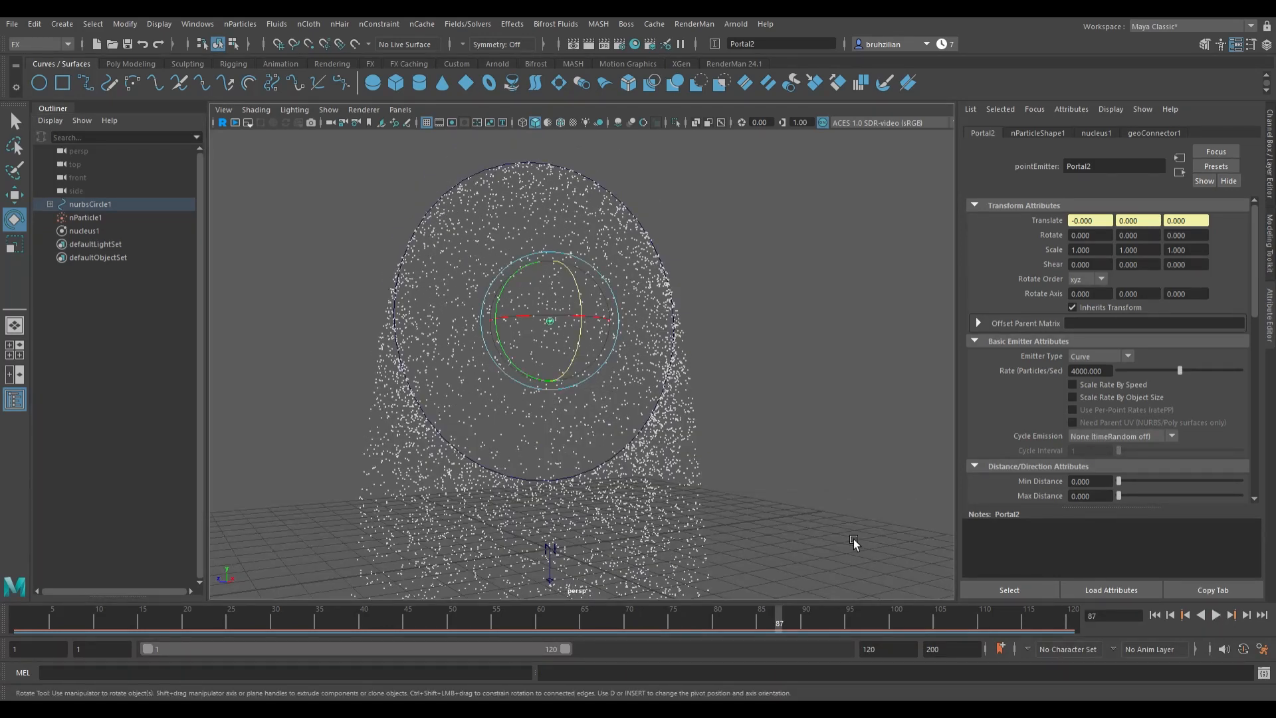
alt+drag(854, 542, 456, 349)
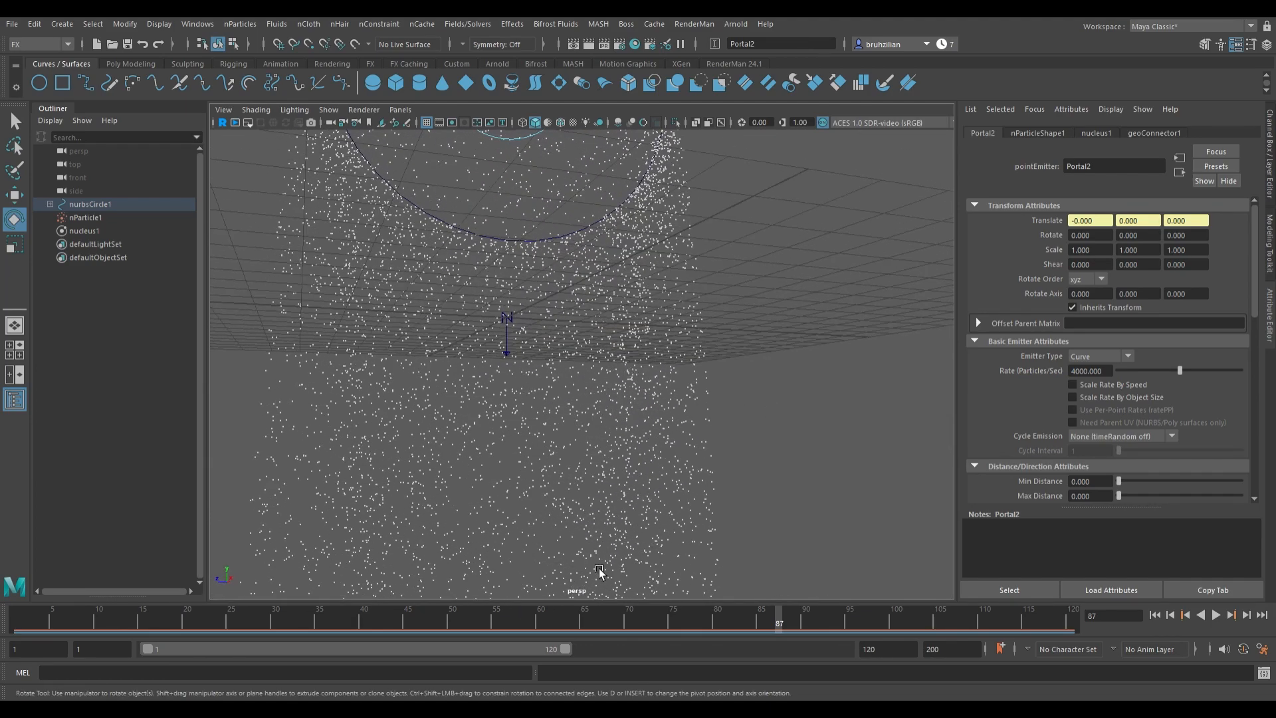
alt+drag(579, 531, 552, 492)
alt+drag(429, 484, 505, 478)
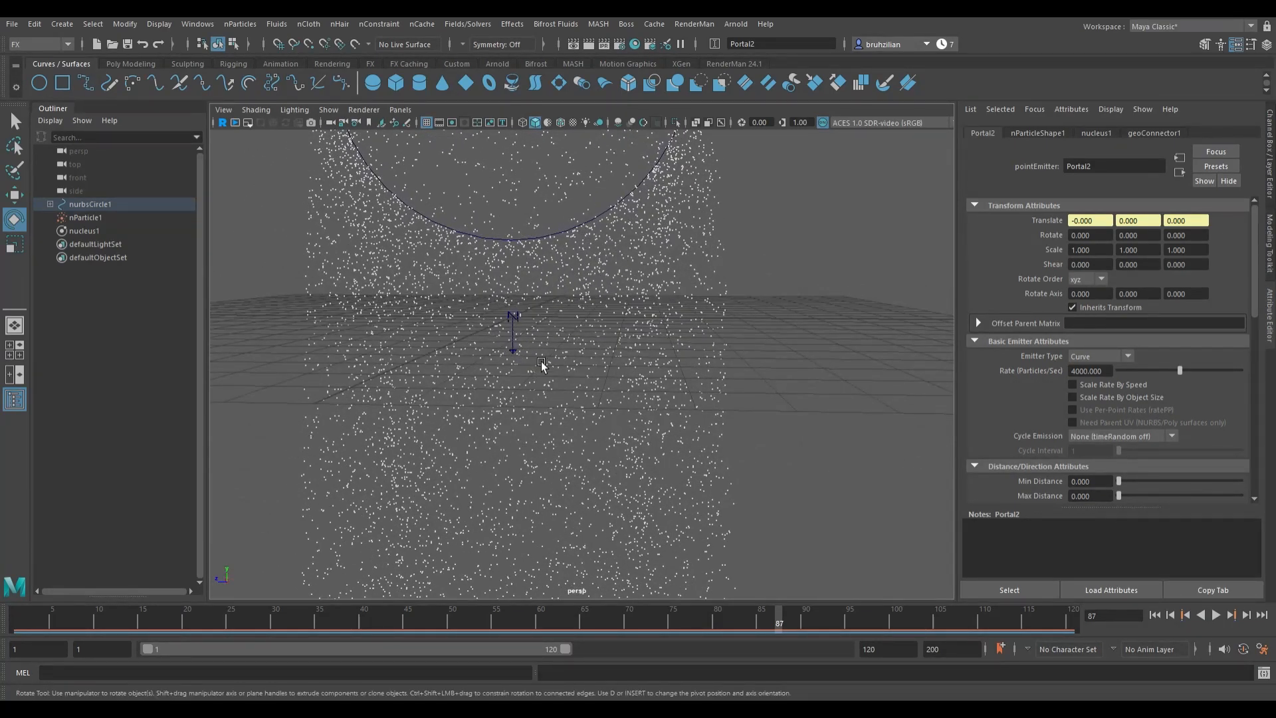
alt+drag(541, 361, 563, 370)
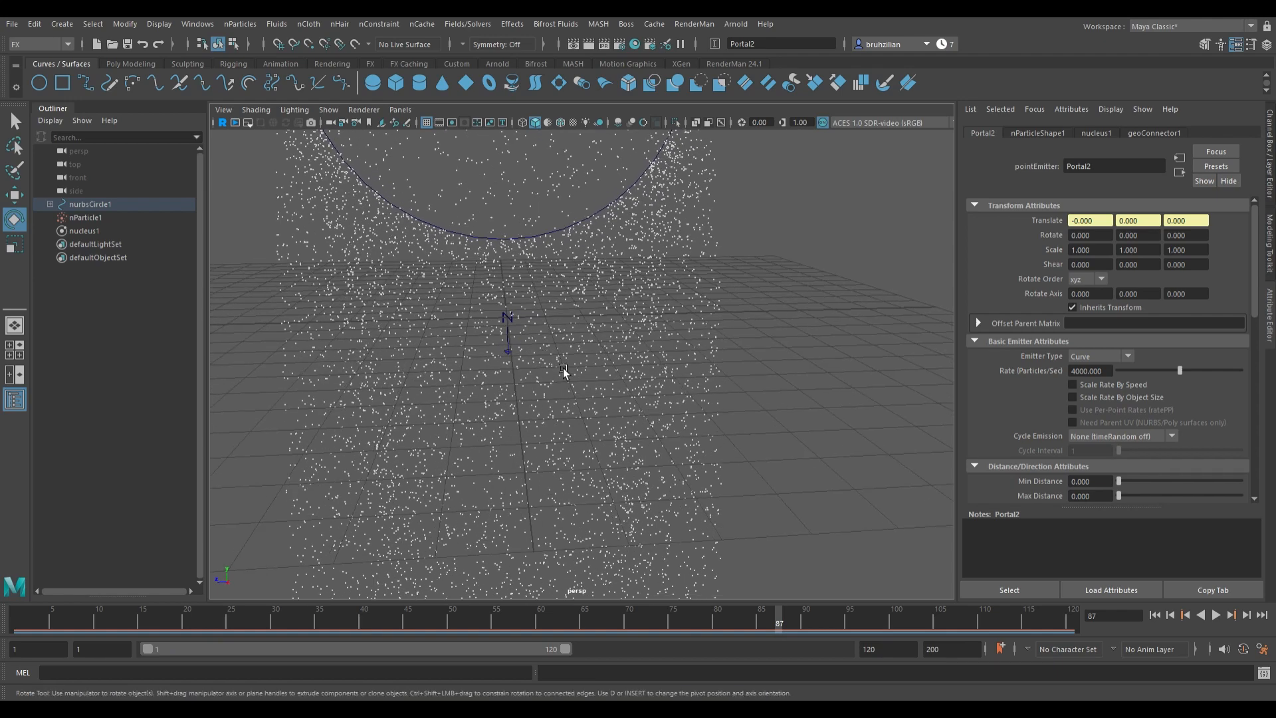
shift+right_drag(529, 361, 752, 354)
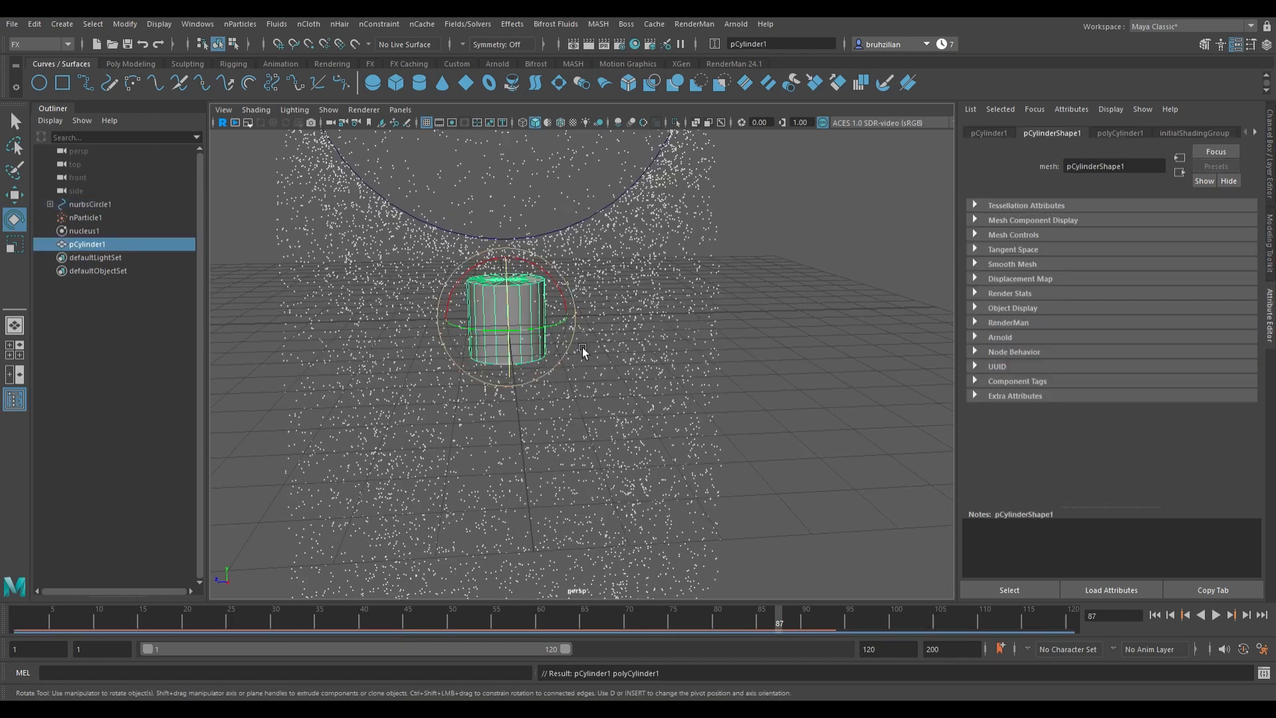
key(Delete)
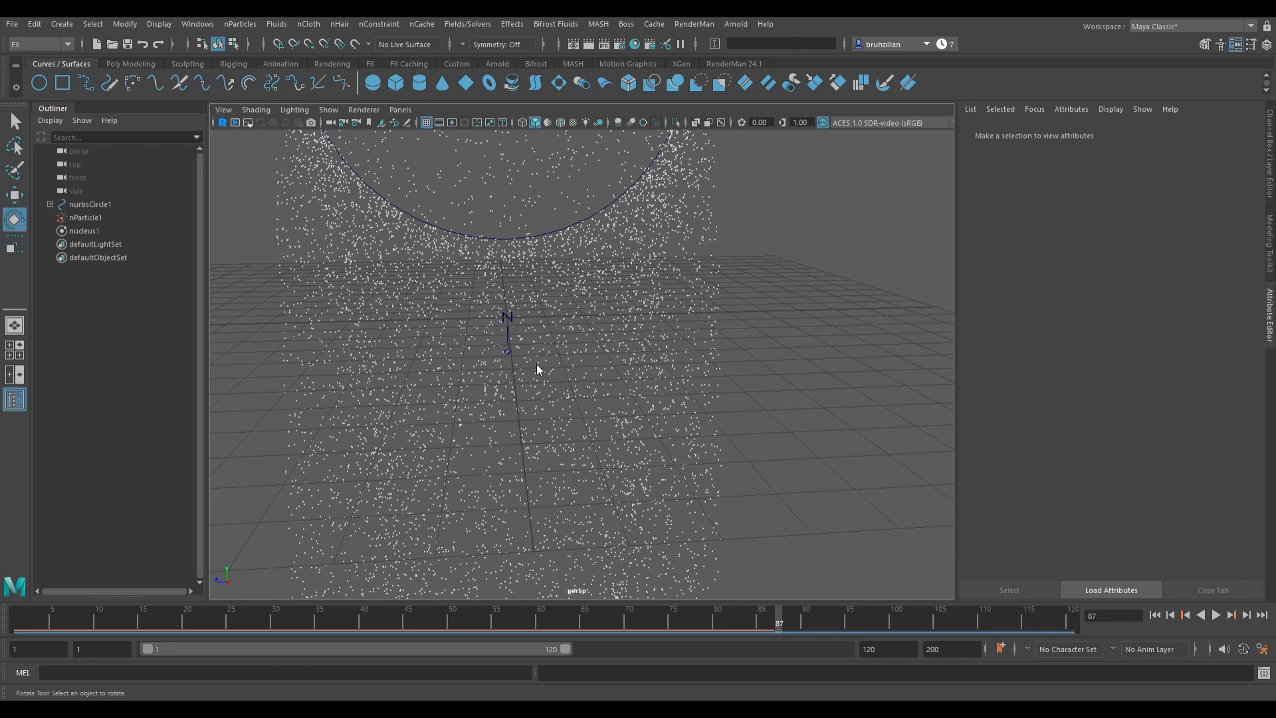
shift+right_drag(554, 334, 545, 336)
Step: Create a polygon plane and scale it up at the circle's base
key(w)
key(e)
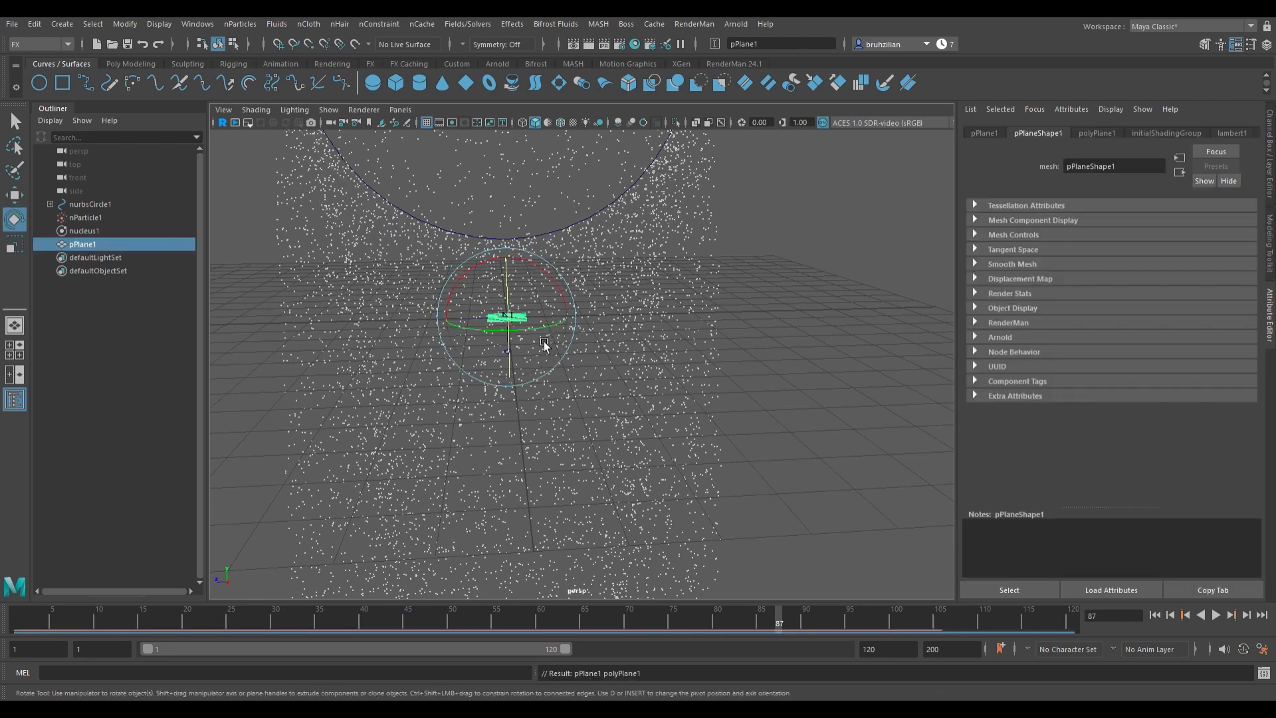
key(r)
middle_drag(529, 336, 617, 455)
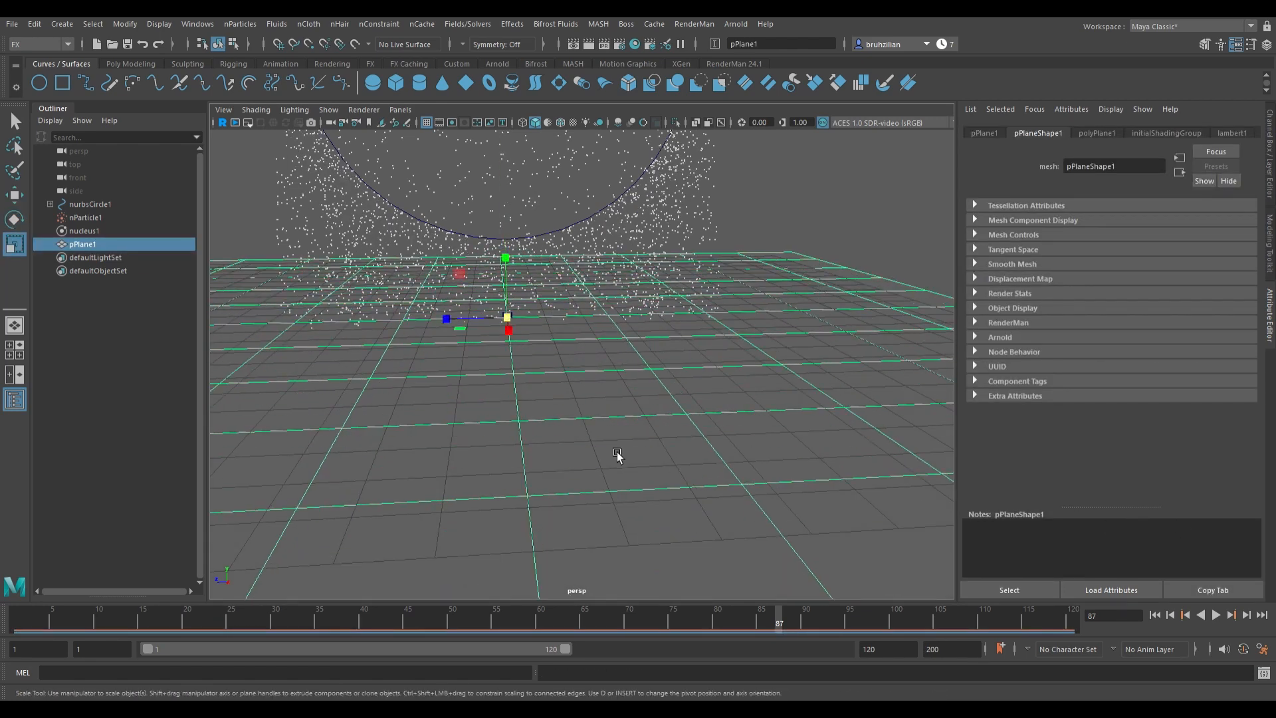
scroll(644, 432, down, 3)
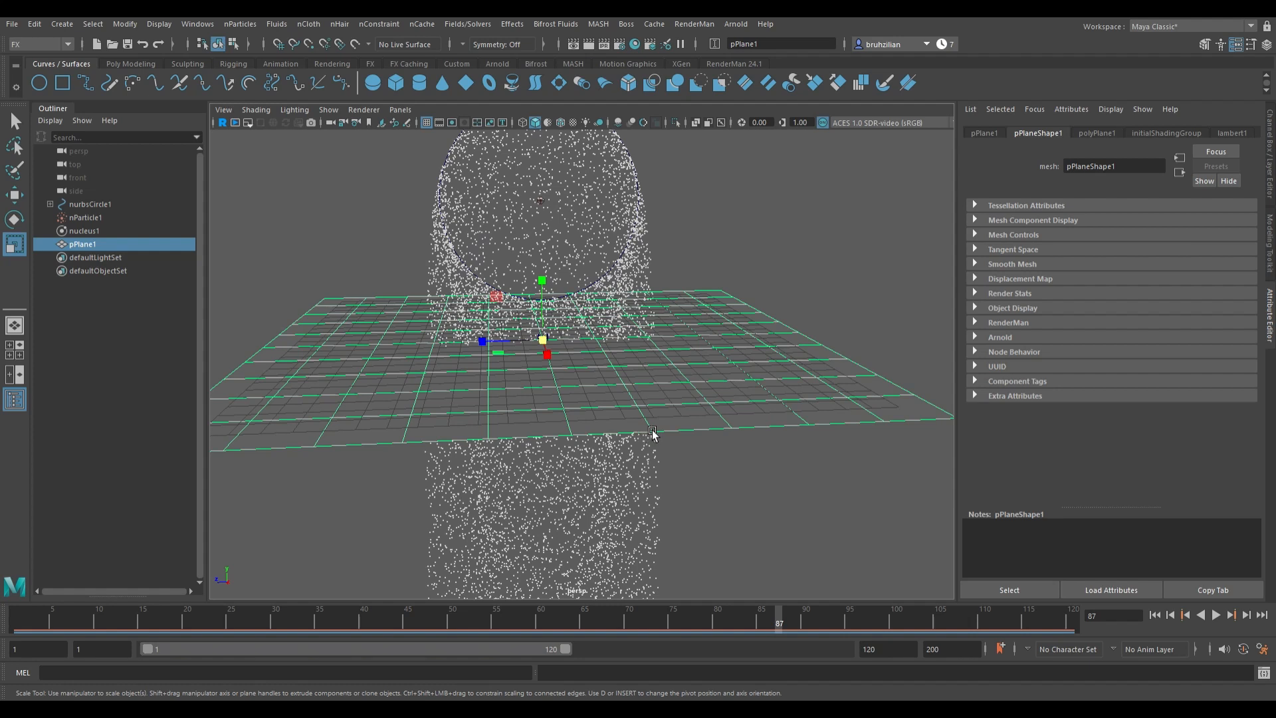
Step: Make the plane an nCloth passive collider
click(309, 25)
click(348, 61)
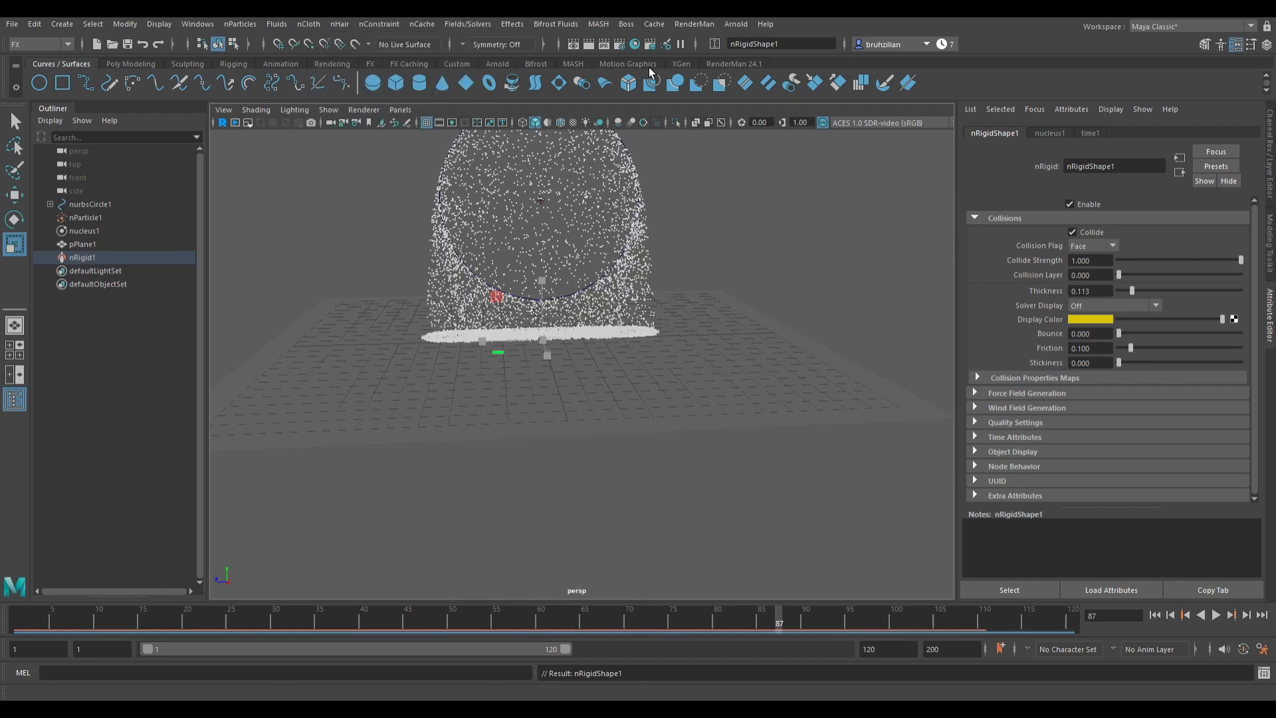
Step: Rewind and play the simulation to check the particles colliding with the plane
click(1154, 615)
click(1224, 617)
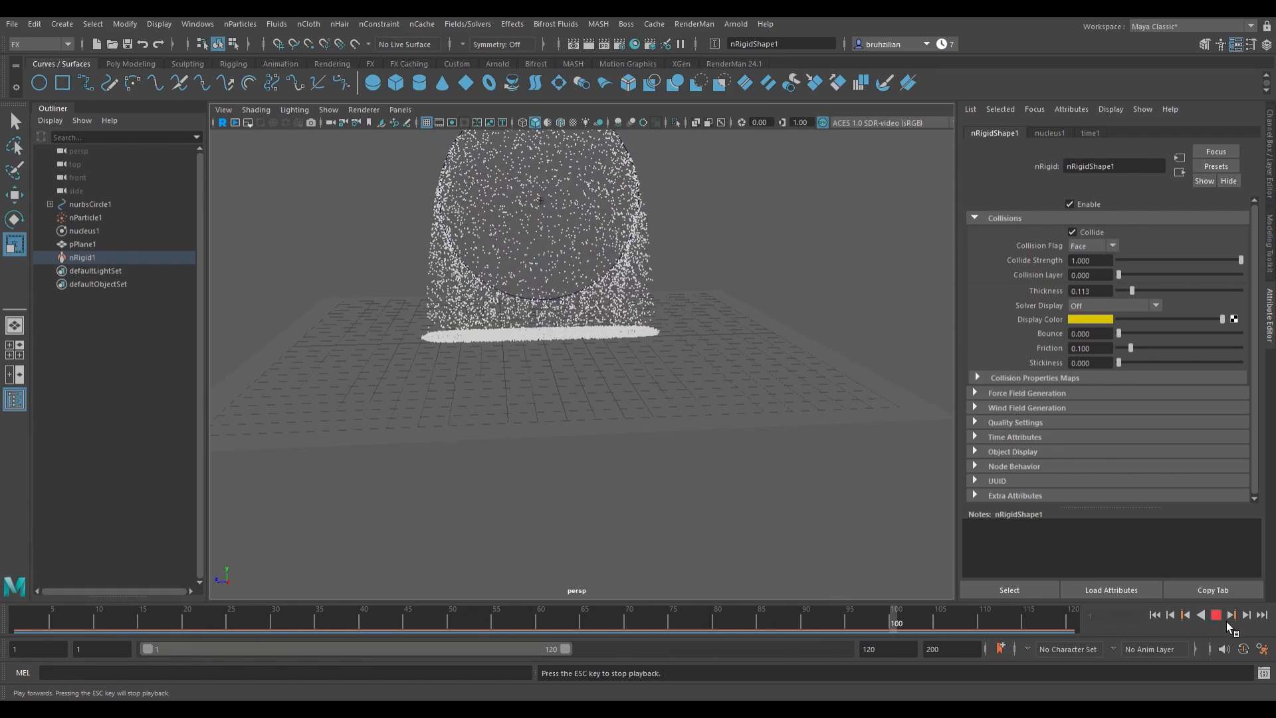
click(1226, 621)
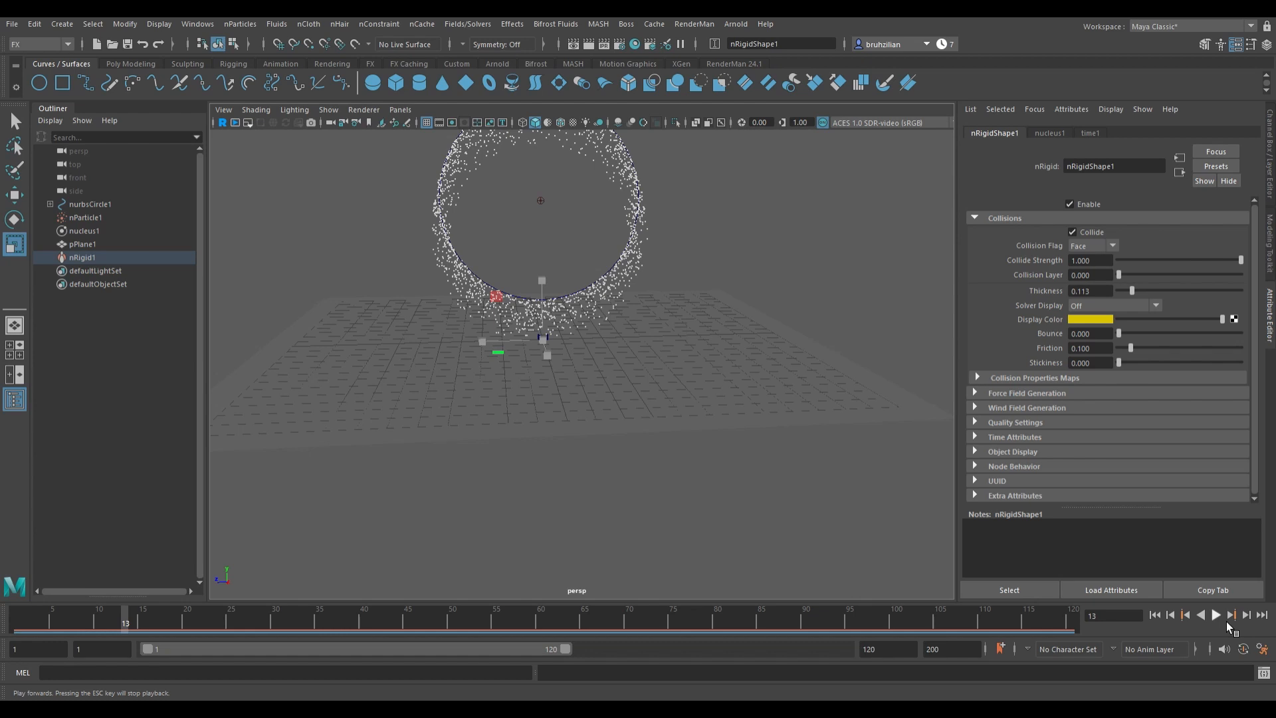
click(1226, 621)
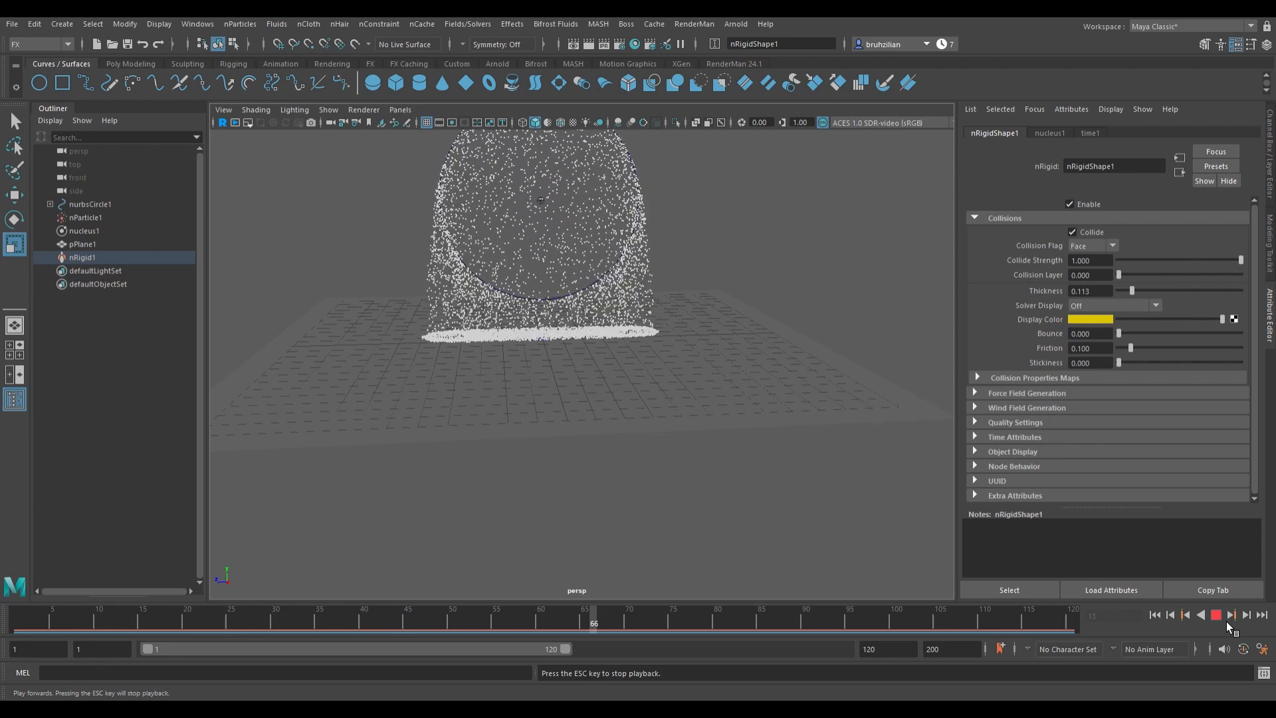
click(1226, 620)
Step: Select the plane and delete it
click(922, 414)
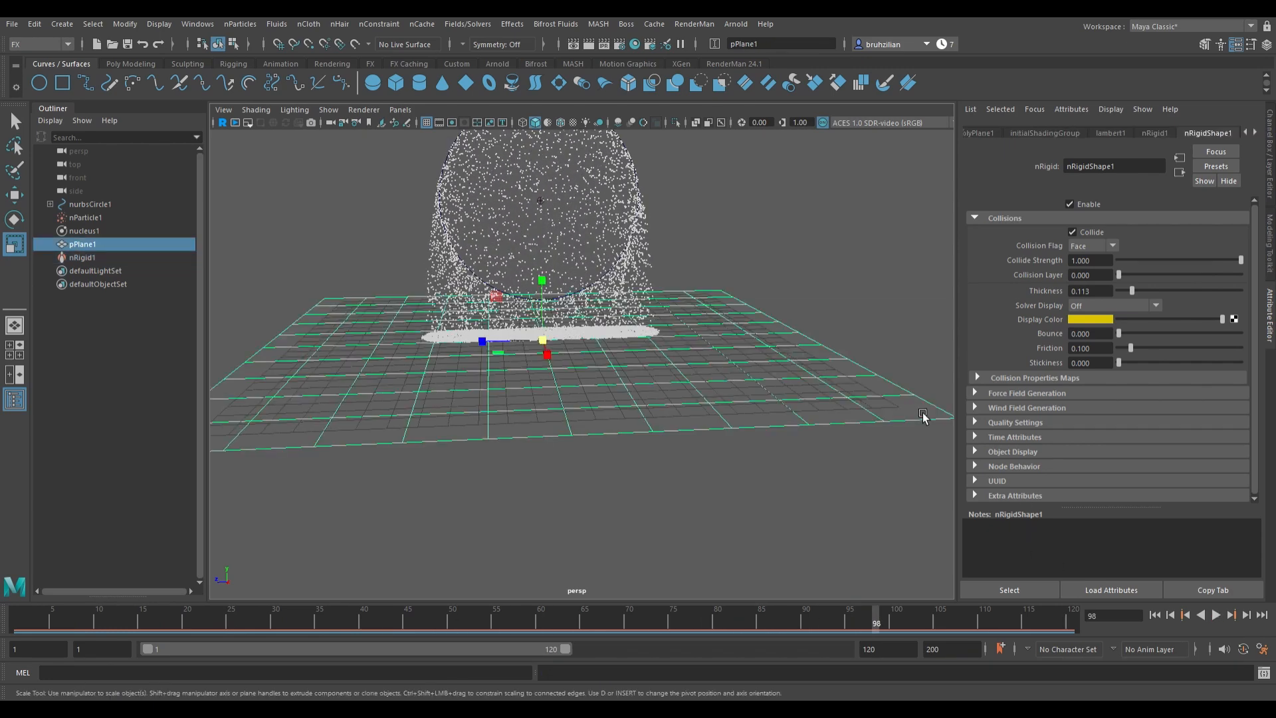
key(Delete)
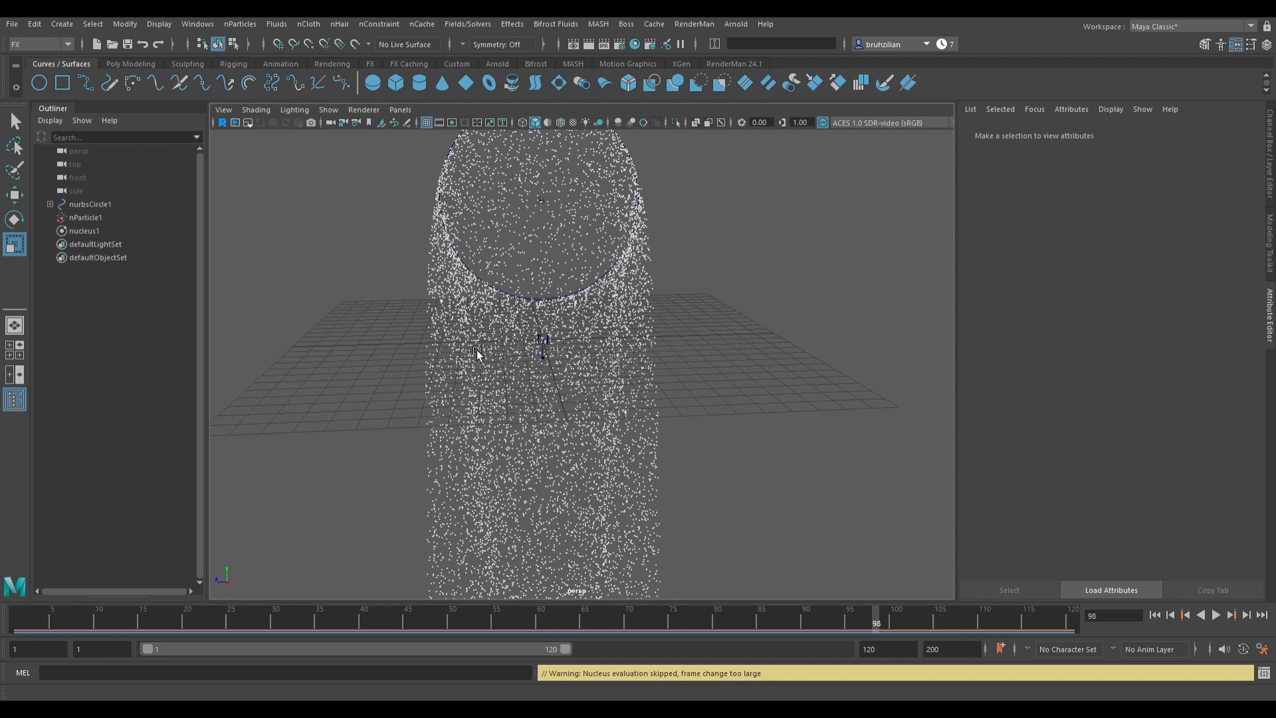
Step: Enable the nucleus ground plane and play the simulation
click(89, 235)
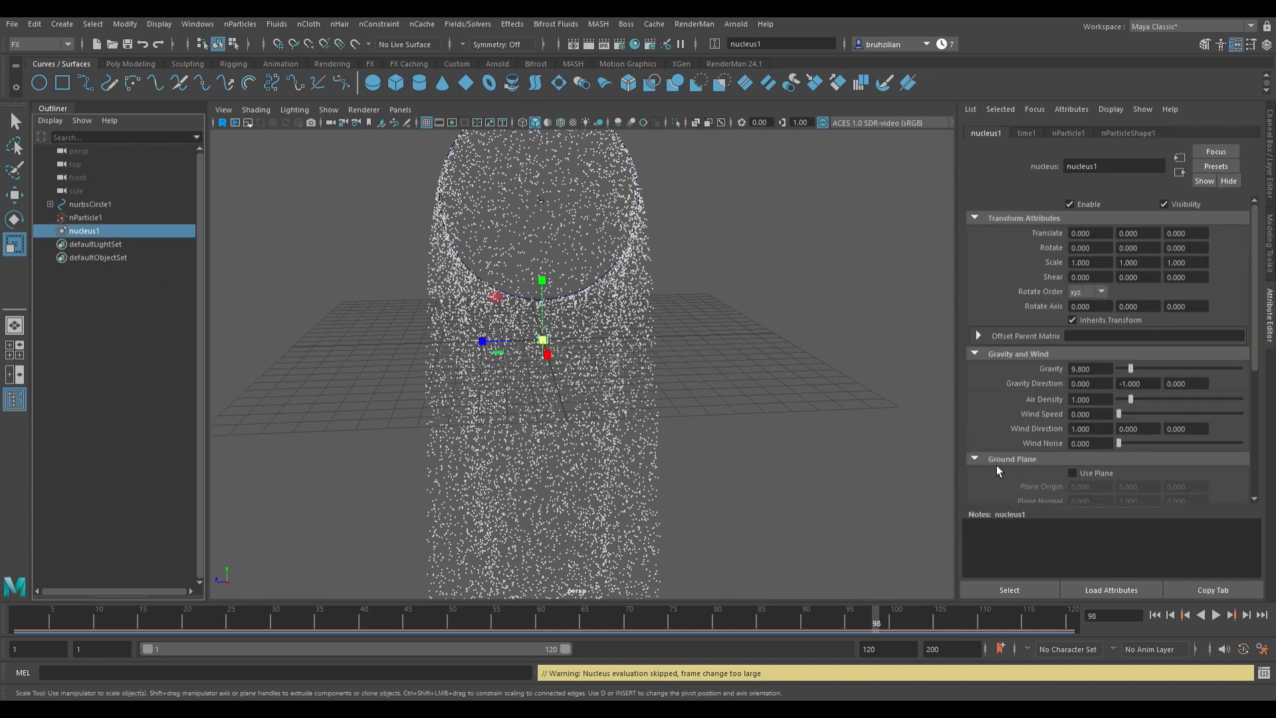
click(1085, 481)
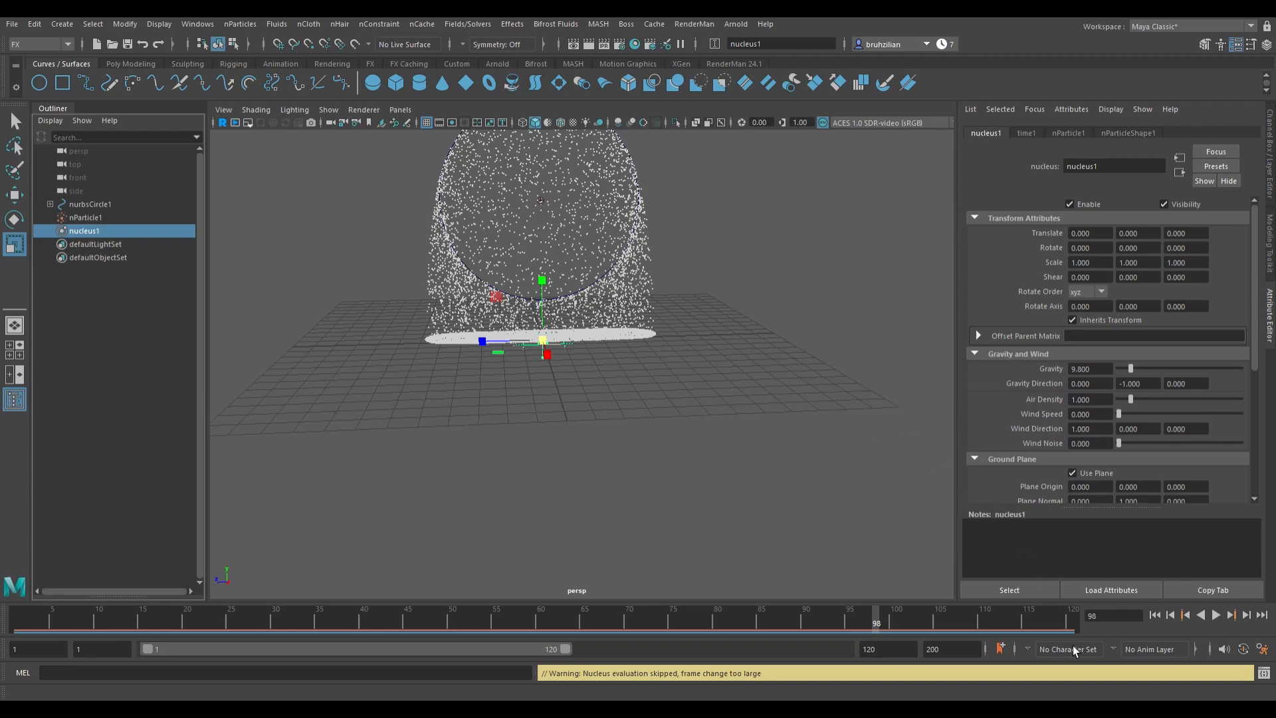
click(1218, 617)
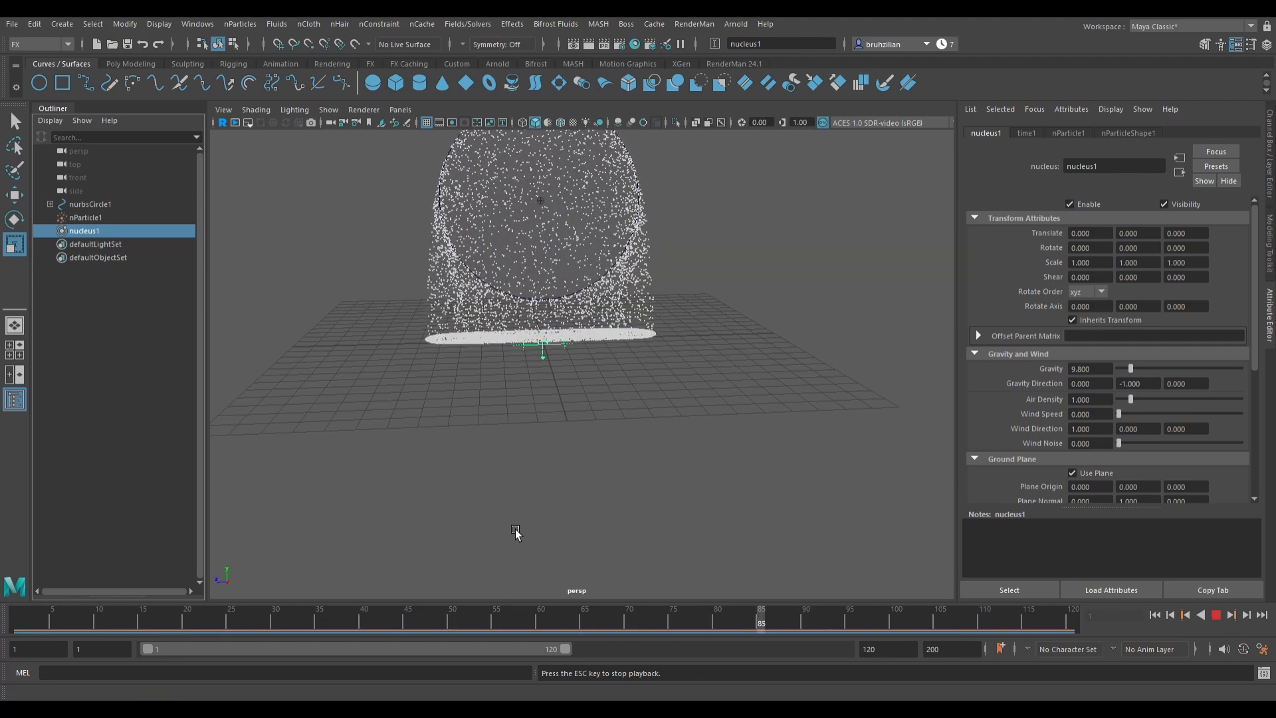
Step: Orbit and zoom around the simulation, then rewind and replay it to examine particles settling on the ground plane
alt+drag(516, 529, 513, 577)
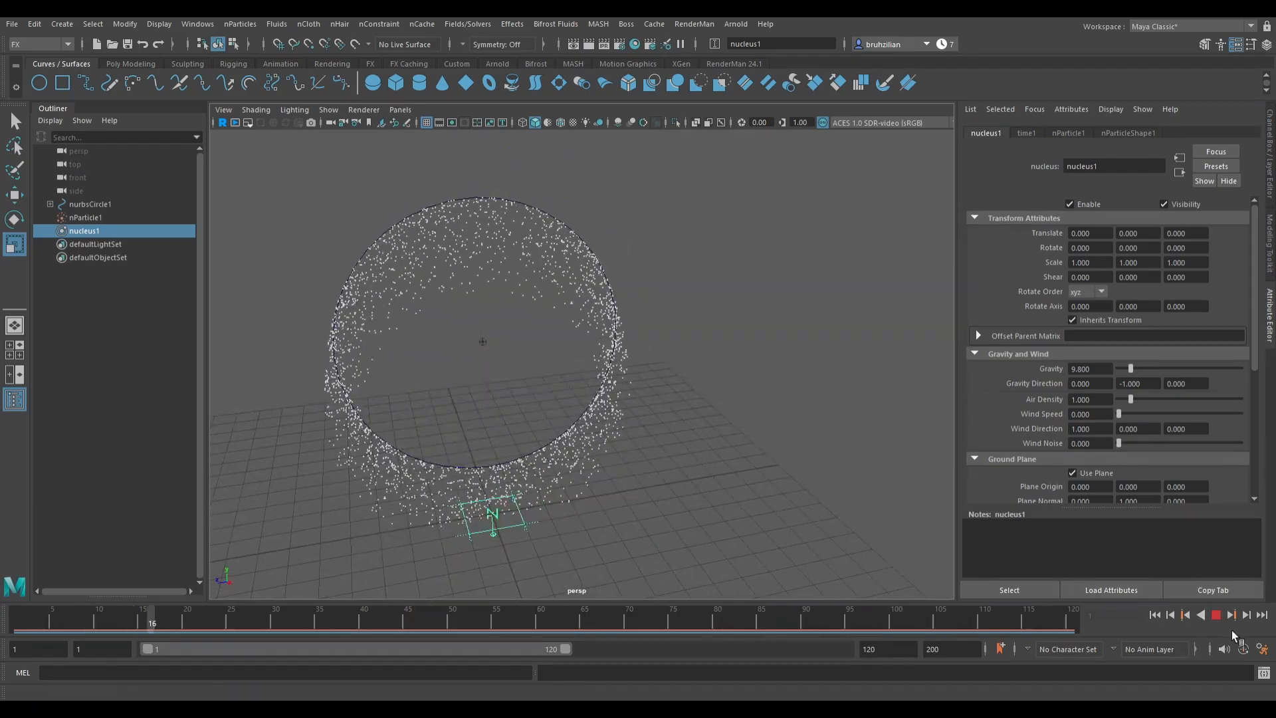
alt+drag(651, 540, 703, 498)
scroll(703, 505, down, 2)
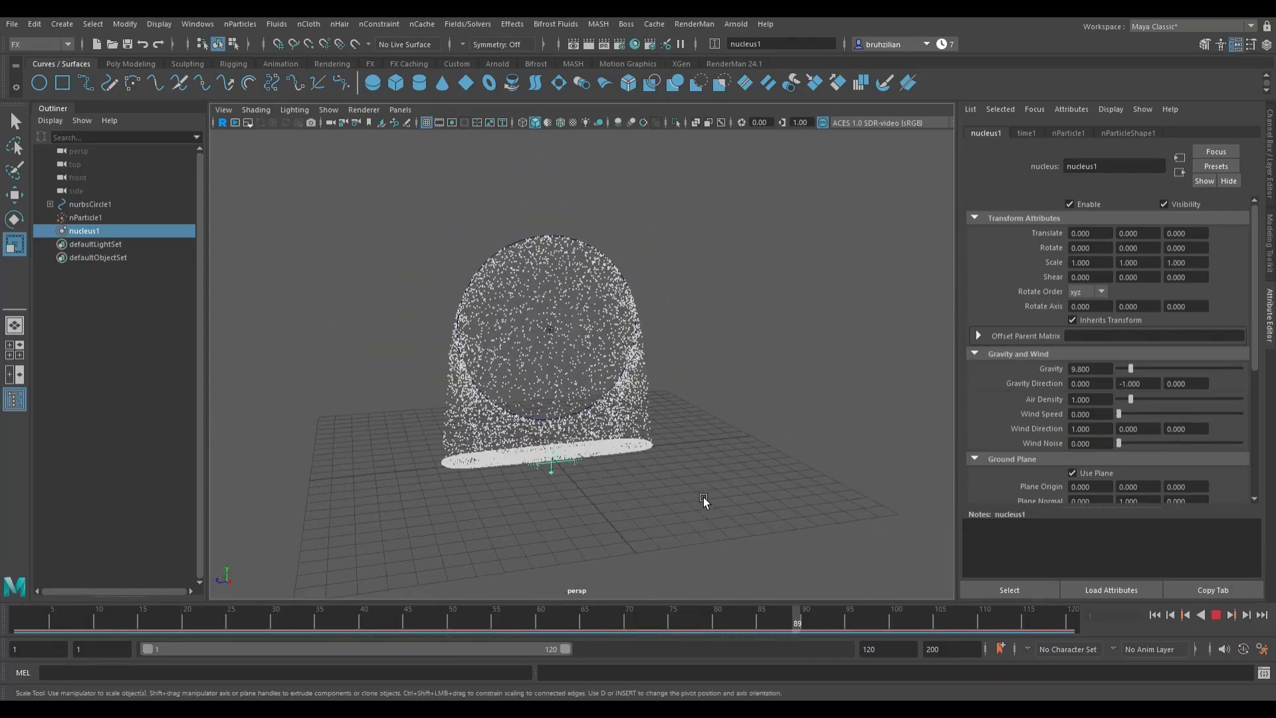
scroll(703, 497, up, 1)
scroll(703, 497, up, 2)
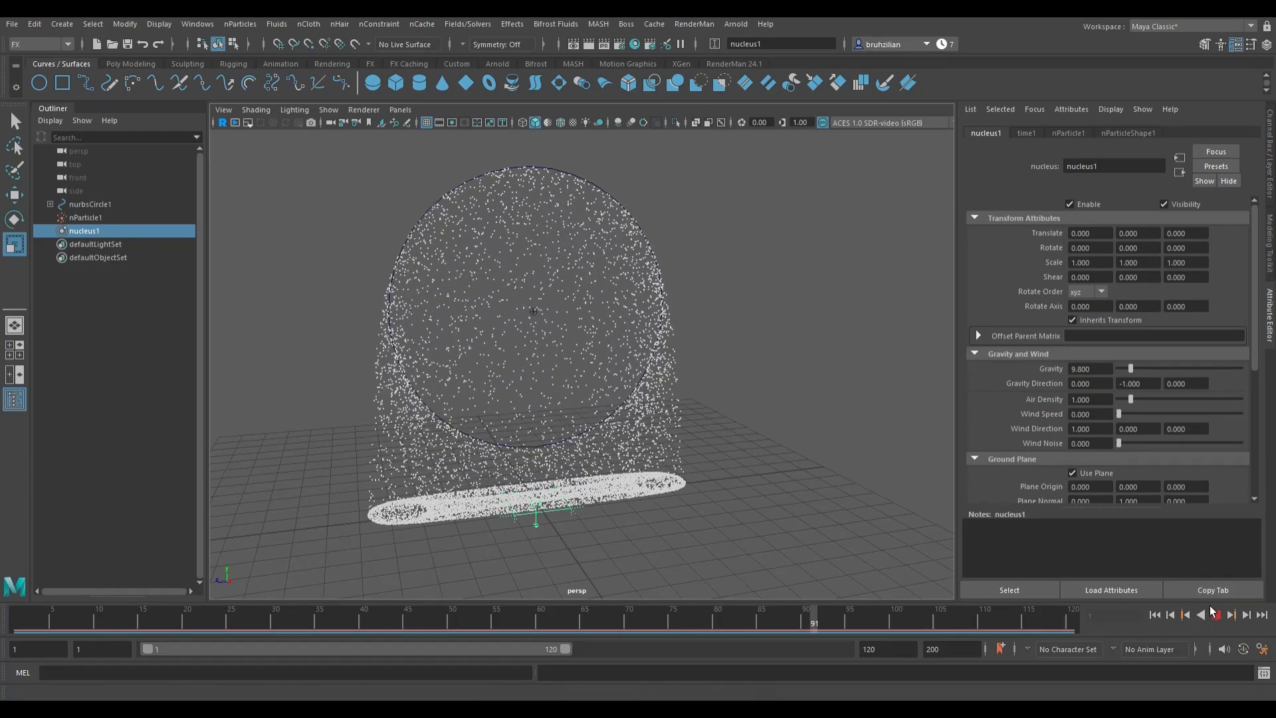
click(1218, 618)
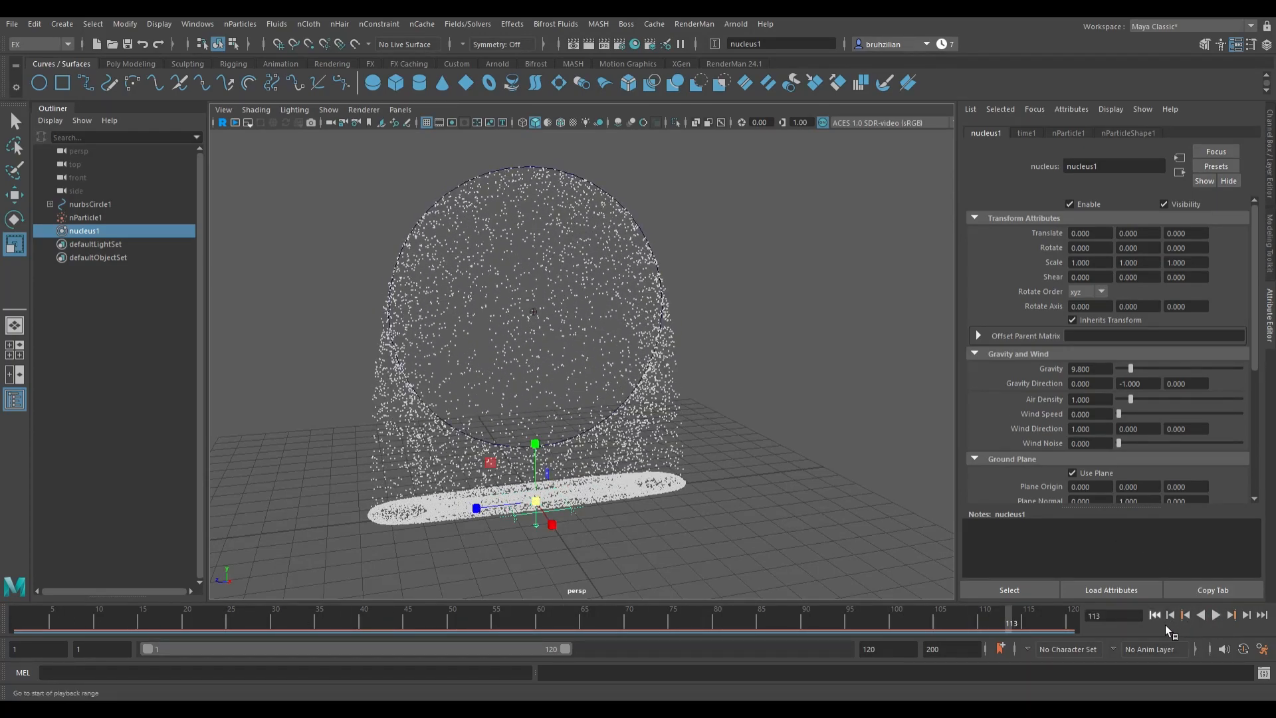
click(1166, 624)
click(1227, 625)
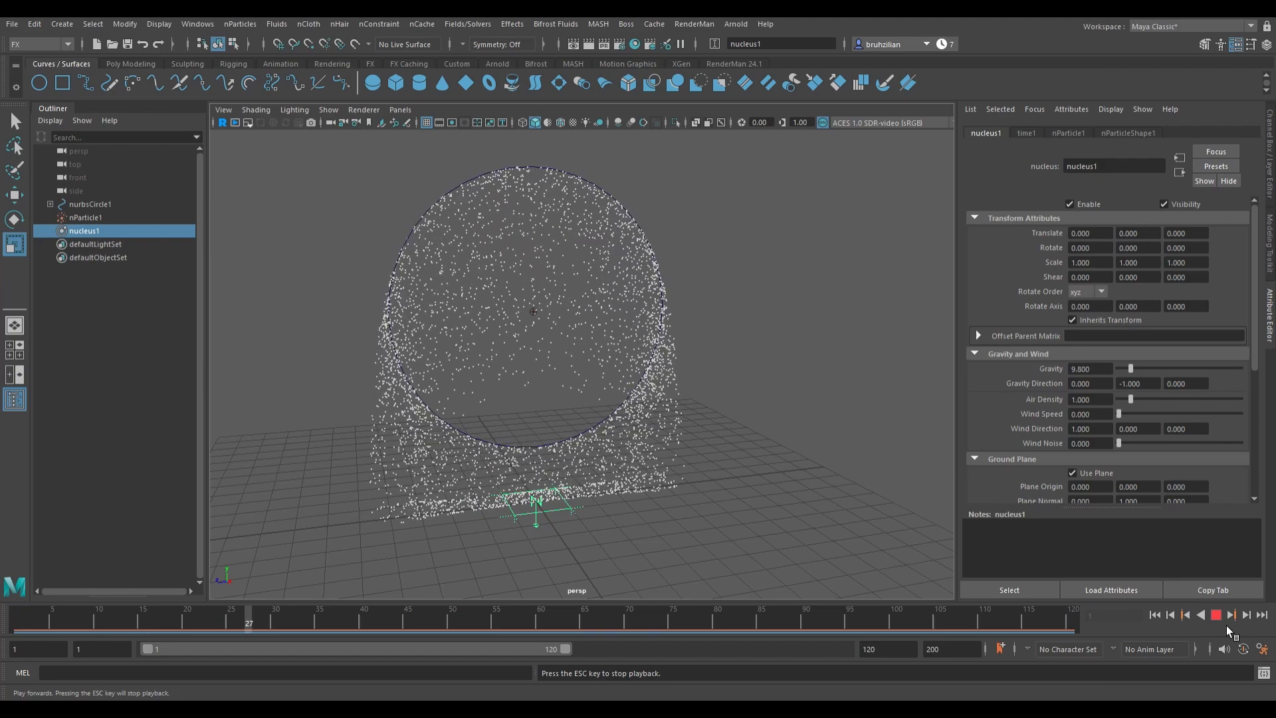
click(1226, 625)
Step: Set the nucleus gravity to 3 and replay the simulation from the start
key(r)
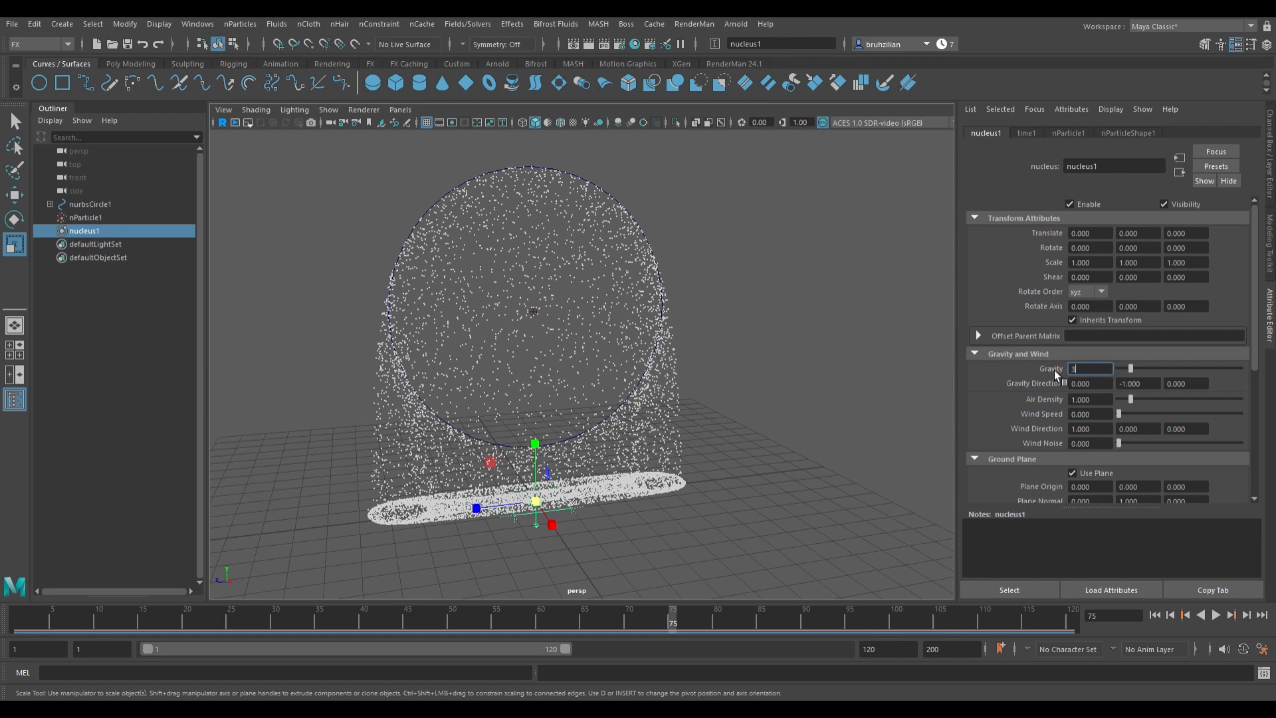
text(3)
key(Return)
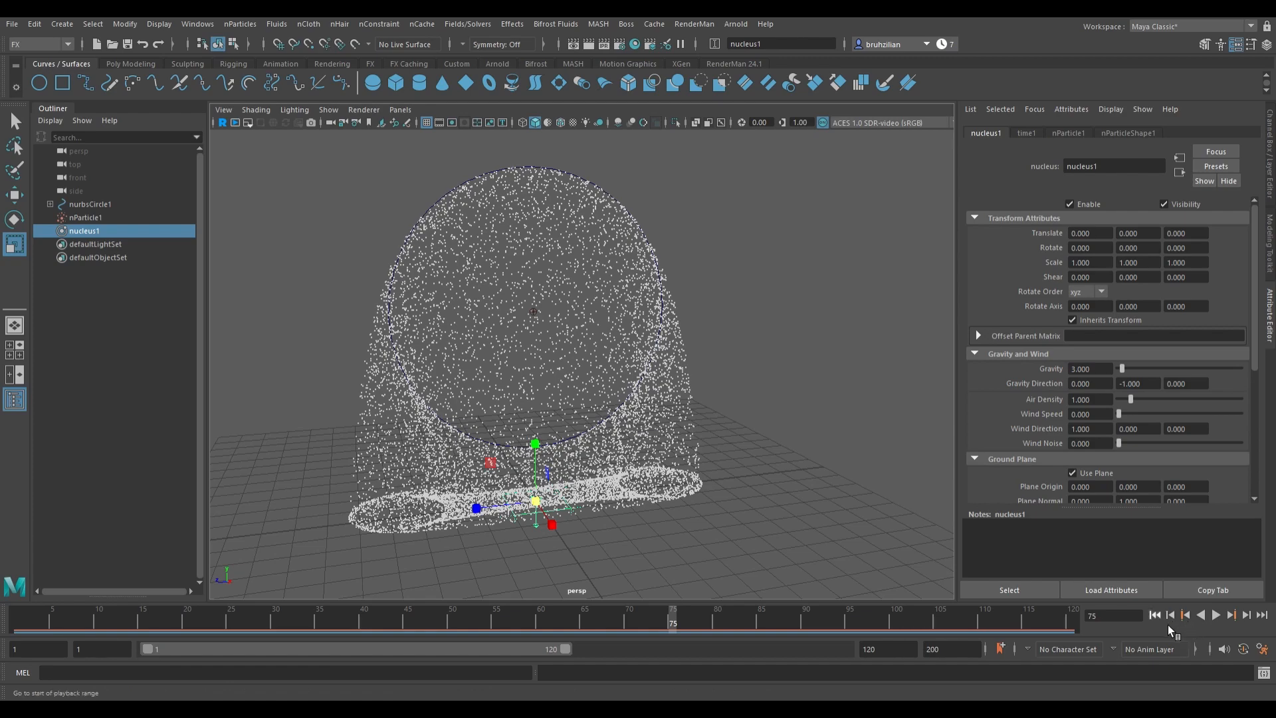
click(1167, 624)
click(1216, 624)
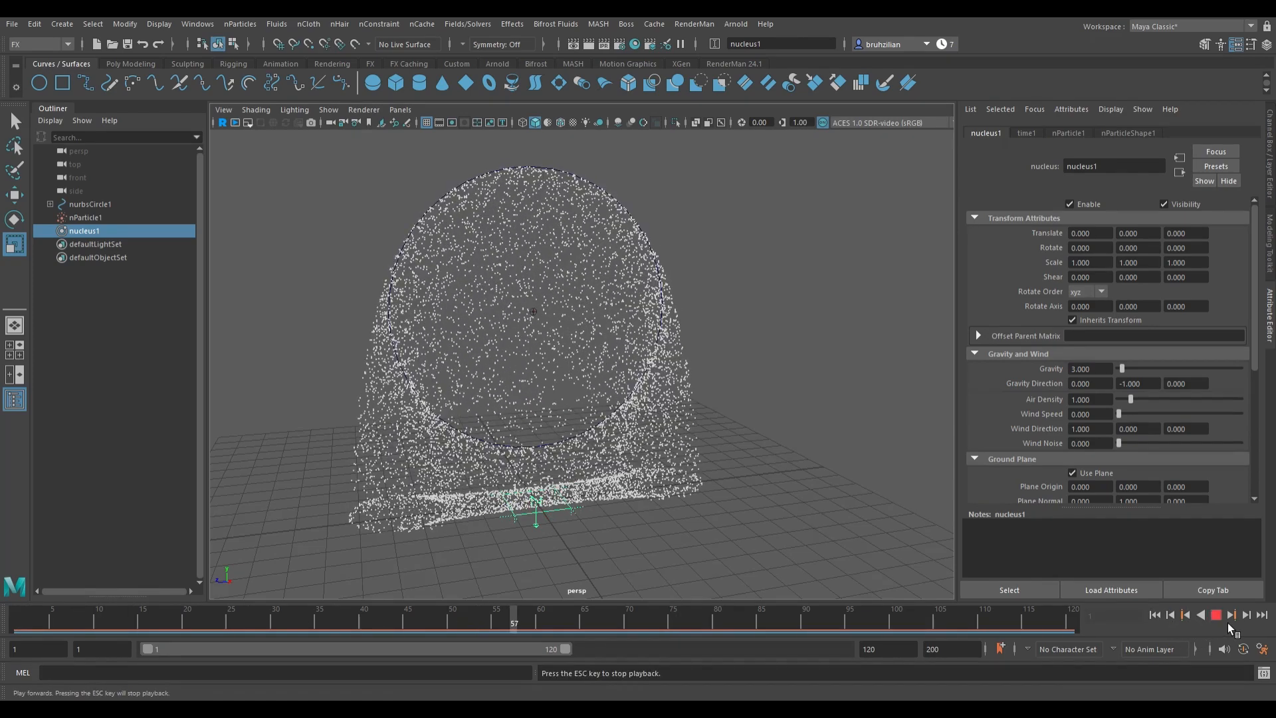
click(1227, 624)
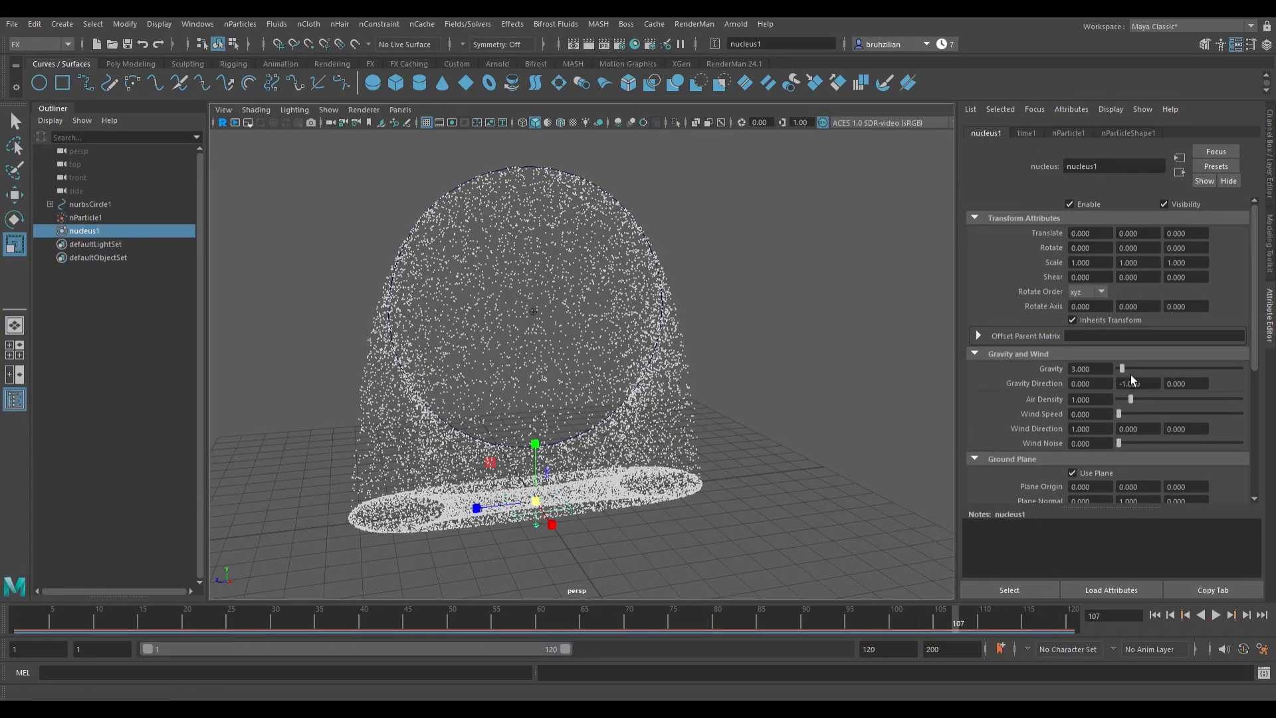
Step: Set the nucleus gravity to 2.3 and play the simulation
text(2.3)
key(Return)
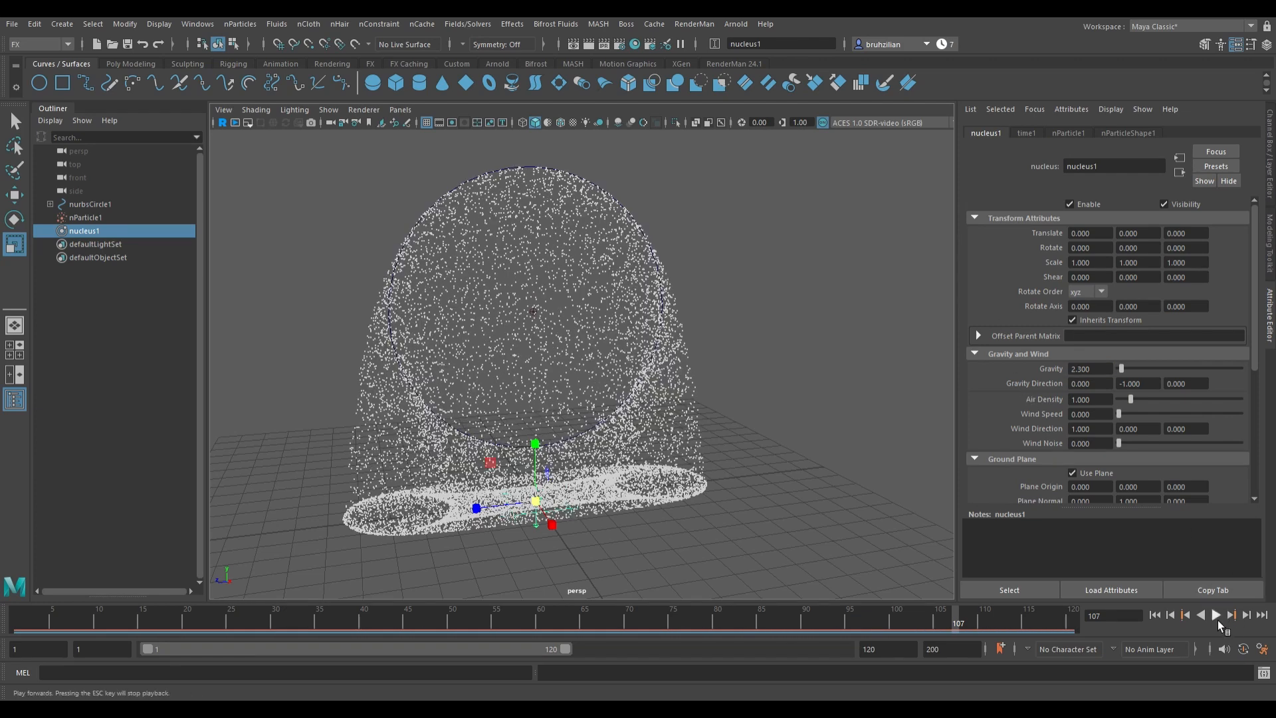
click(1218, 620)
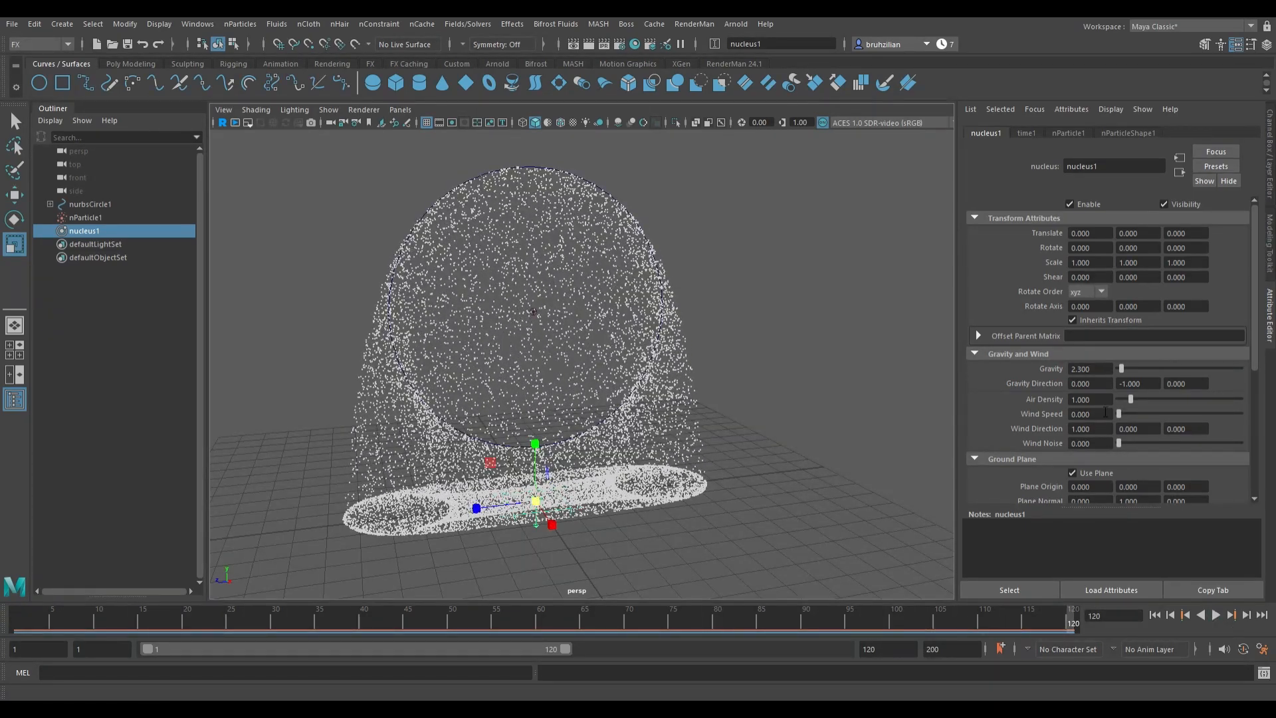
scroll(1105, 412, down, 5)
scroll(1105, 412, up, 5)
Step: Select the Portal2 emitter, set its speed to 0.5, and replay the simulation
click(99, 223)
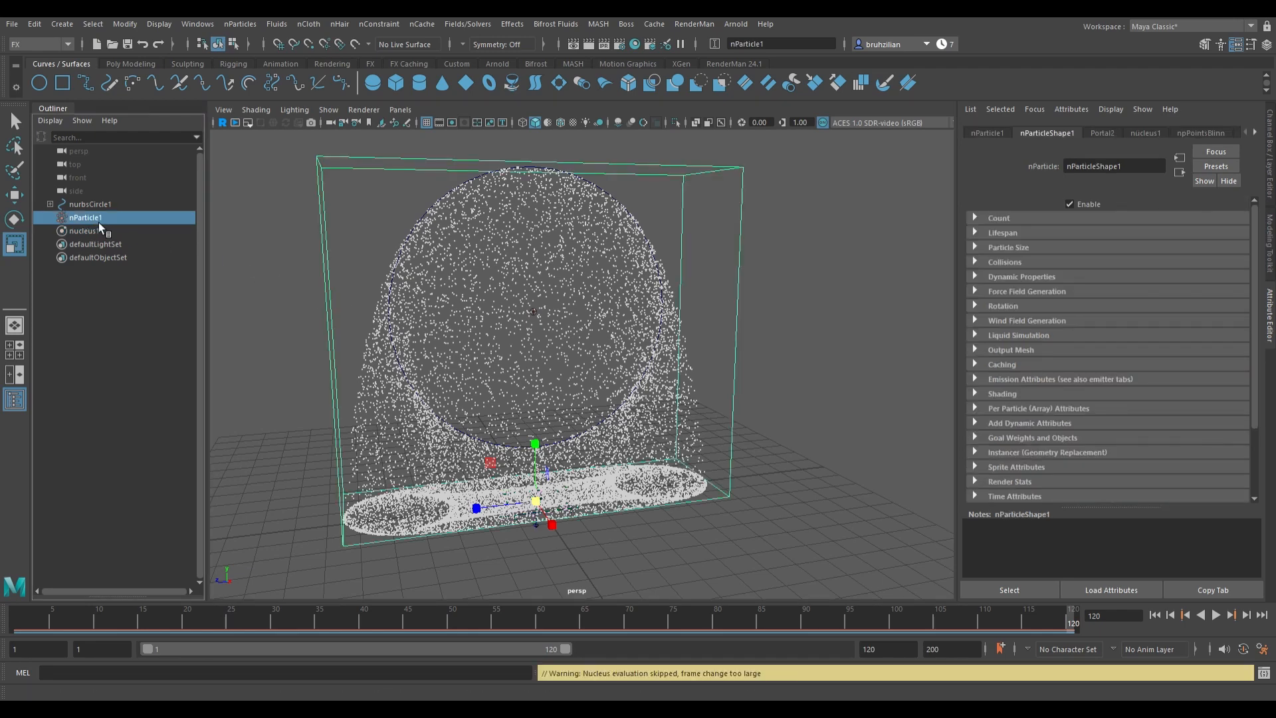
click(50, 204)
click(93, 219)
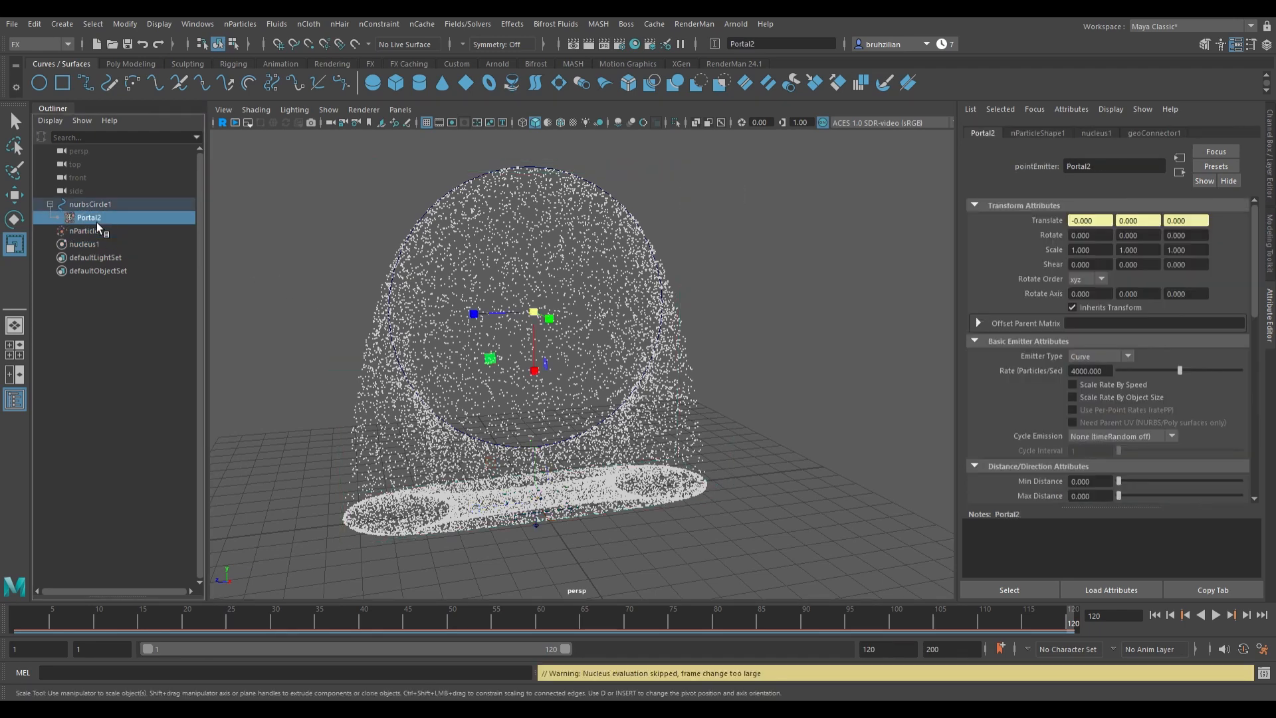
scroll(1166, 393, down, 5)
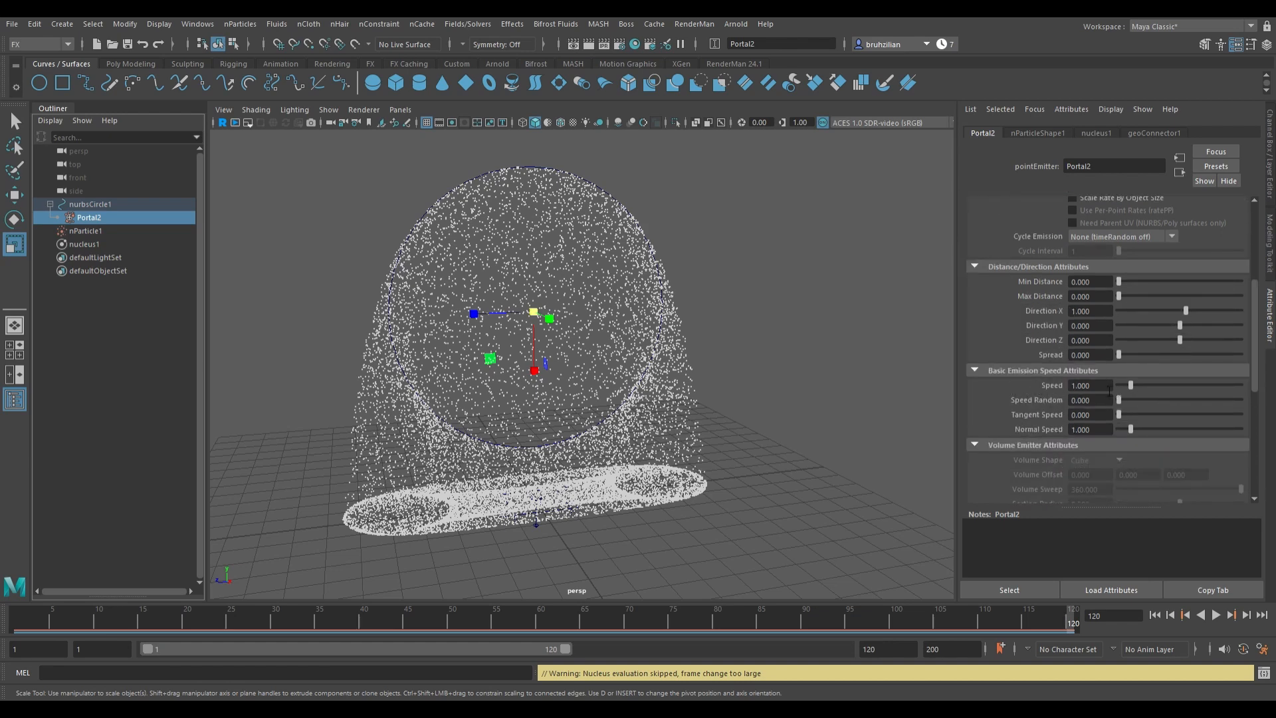
drag(1108, 391, 1052, 386)
text(0.5)
key(Return)
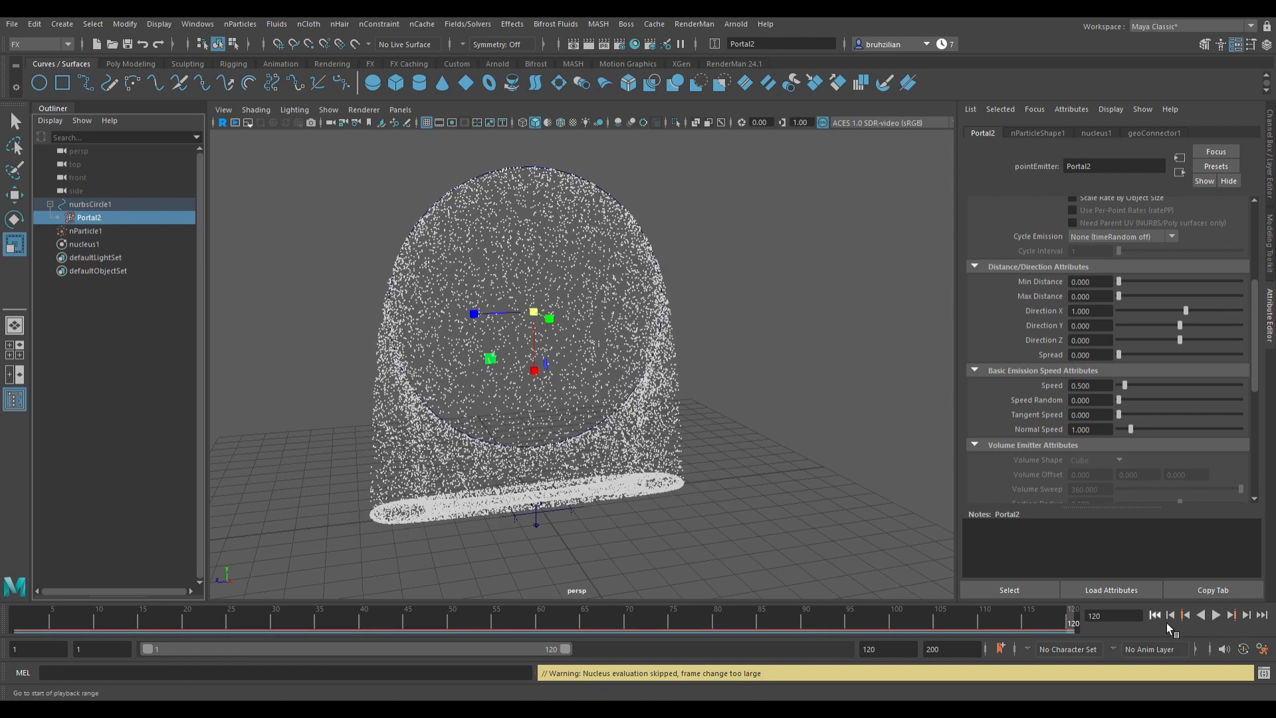
click(1167, 623)
click(1220, 616)
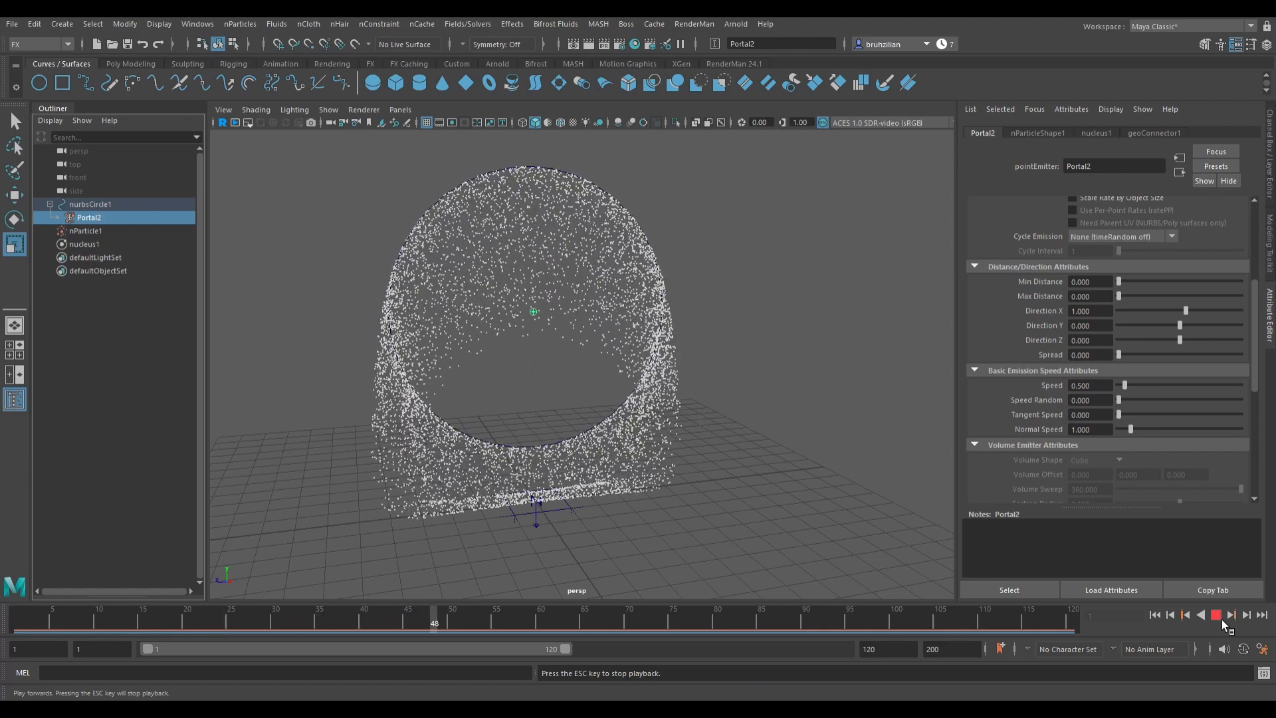
click(1221, 618)
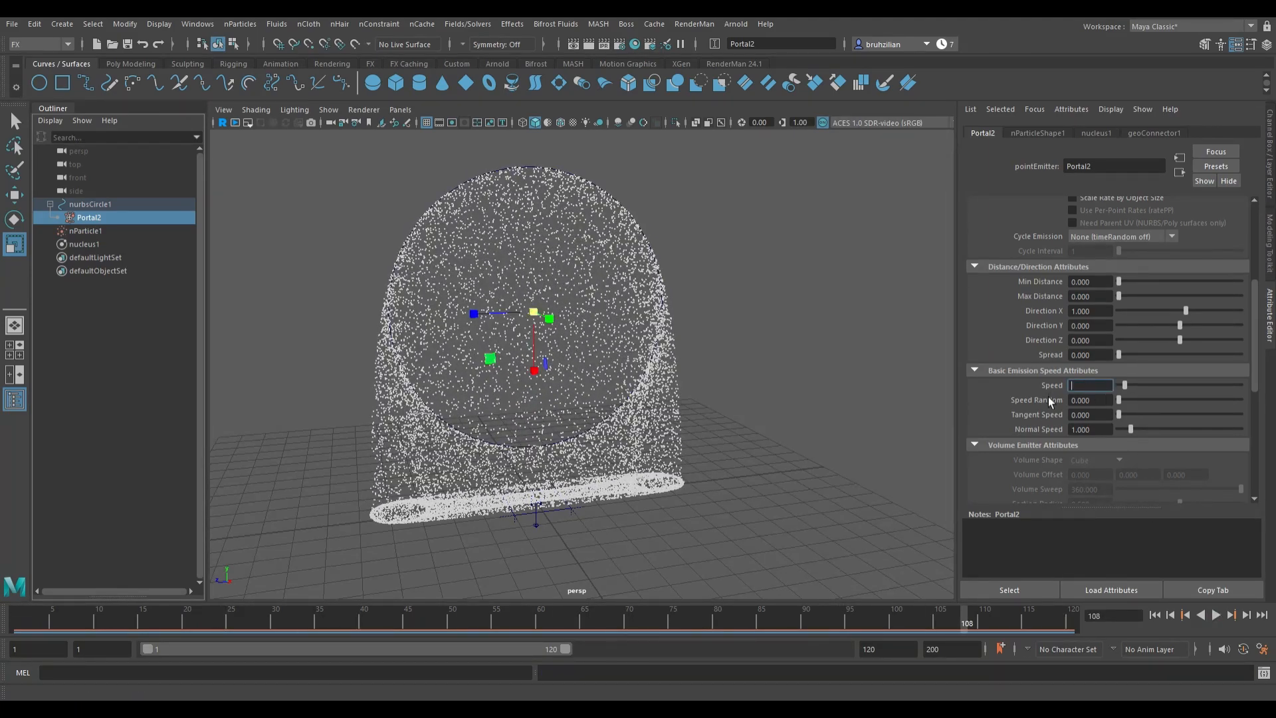
Step: Set the emitter speed to 0.2 and play the simulation
text(0.2)
key(Return)
click(1216, 616)
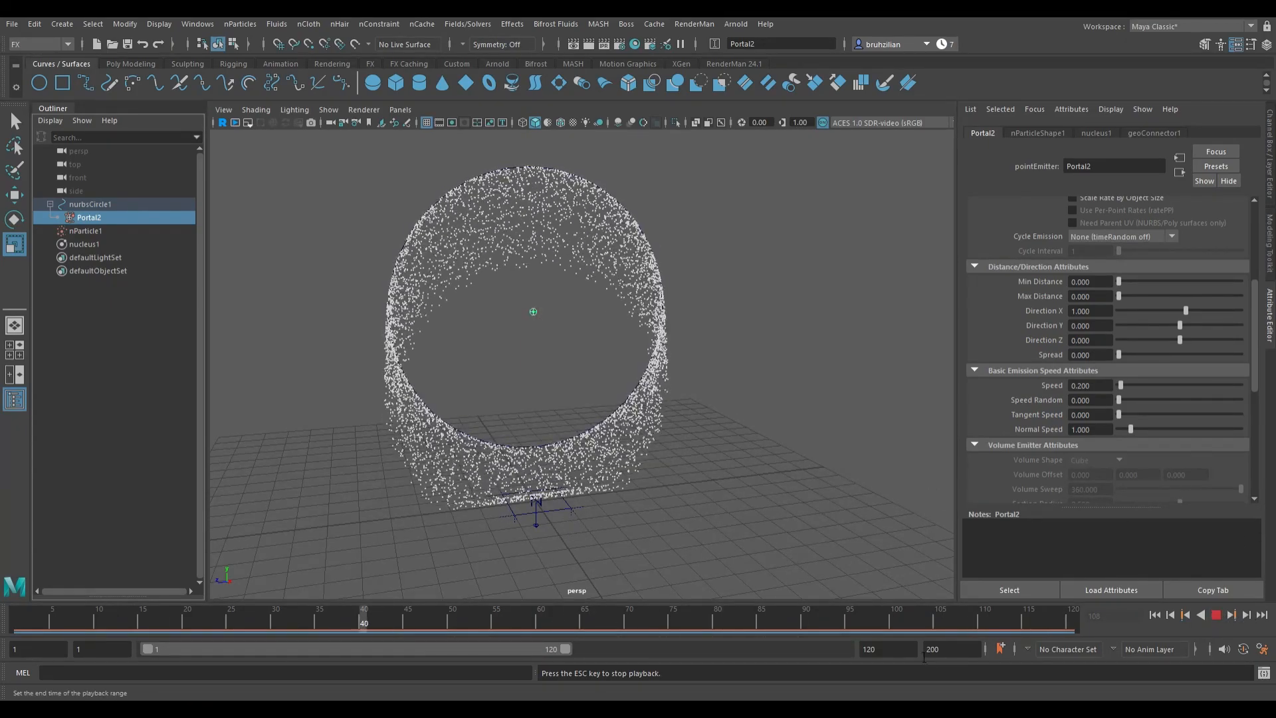
Step: Set the playback and animation end time to 200 and play the simulation
click(875, 652)
key(BackSpace)
key(BackSpace)
key(Return)
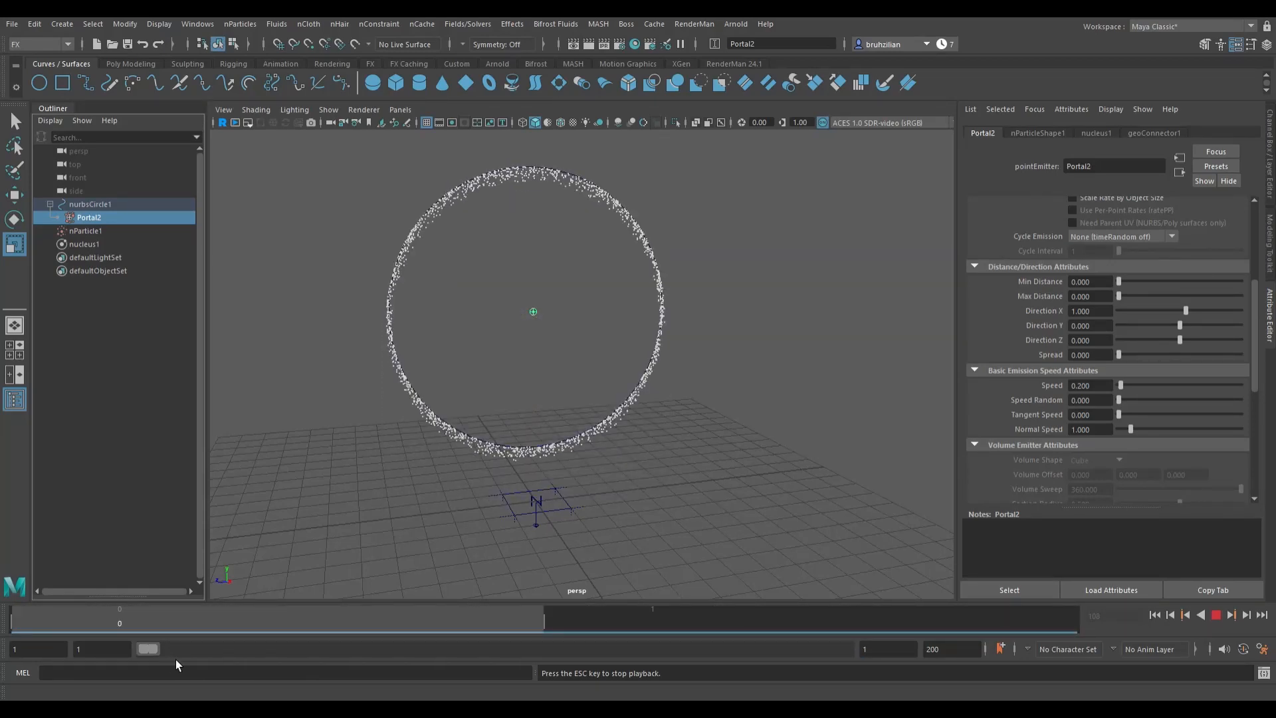
double_click(100, 649)
drag(156, 647, 854, 672)
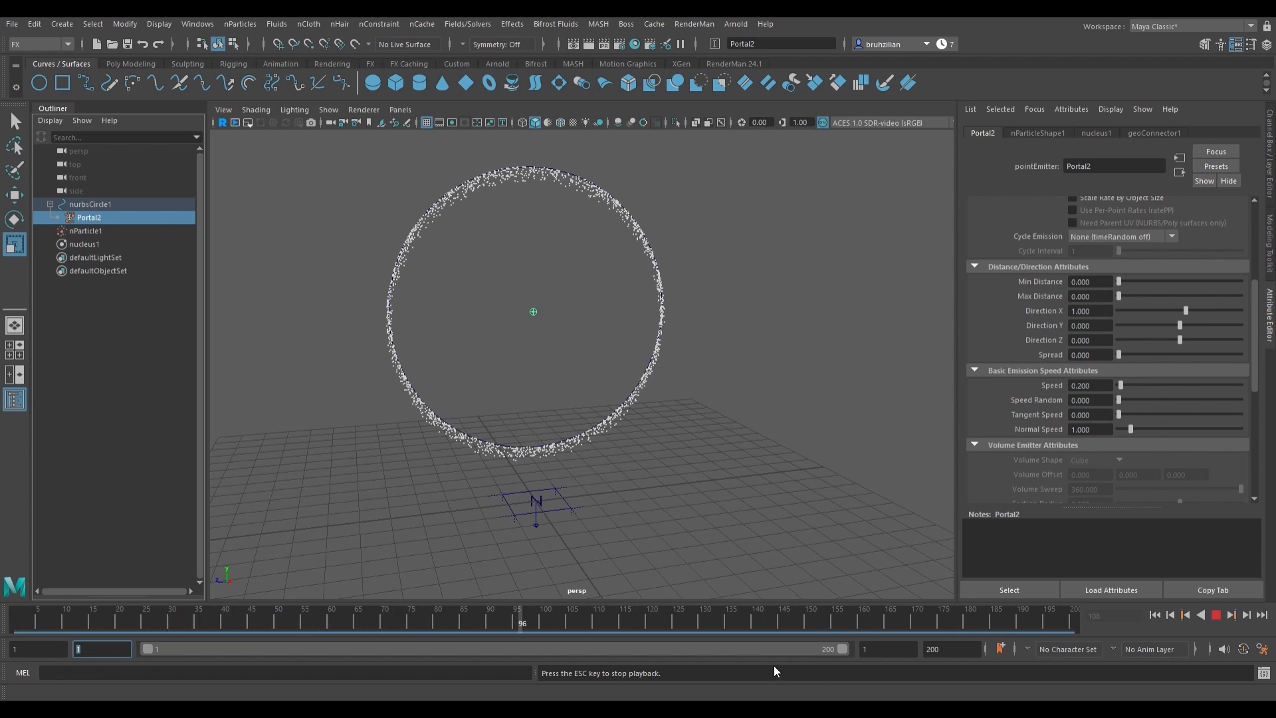
click(1219, 616)
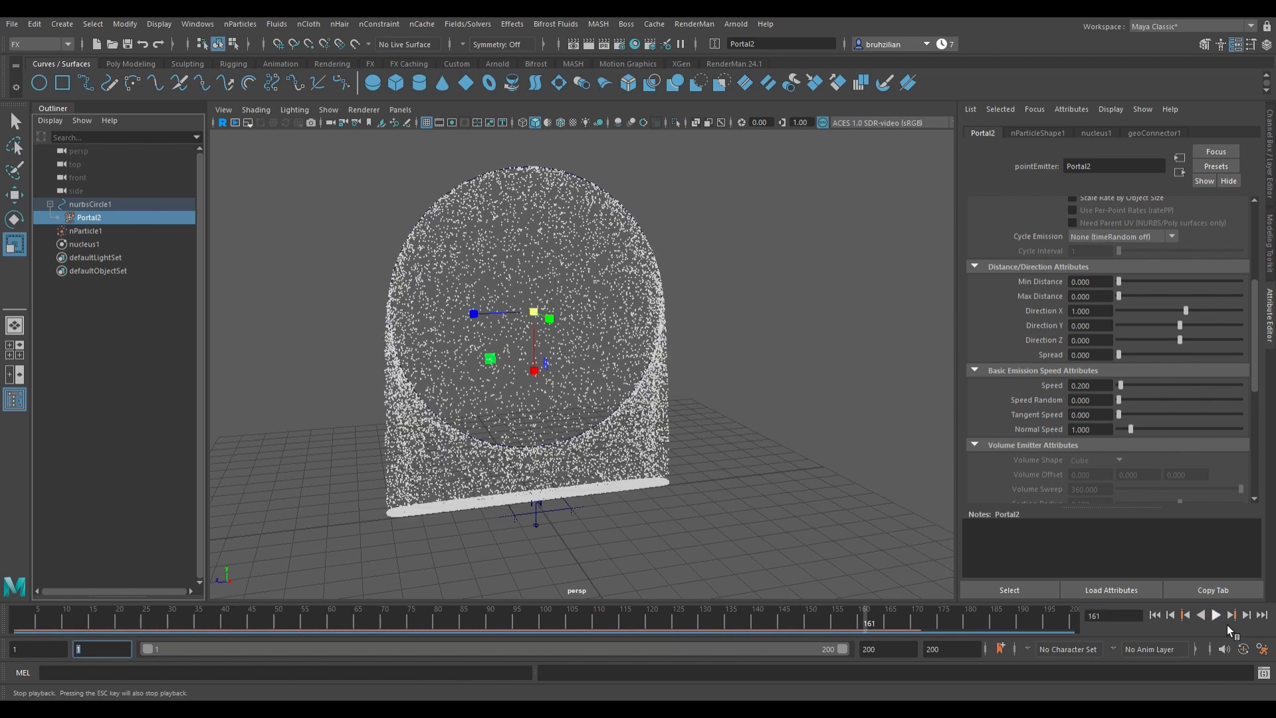
Step: Extend the end time to 450 and replay the simulation from the start
click(1158, 618)
click(1216, 616)
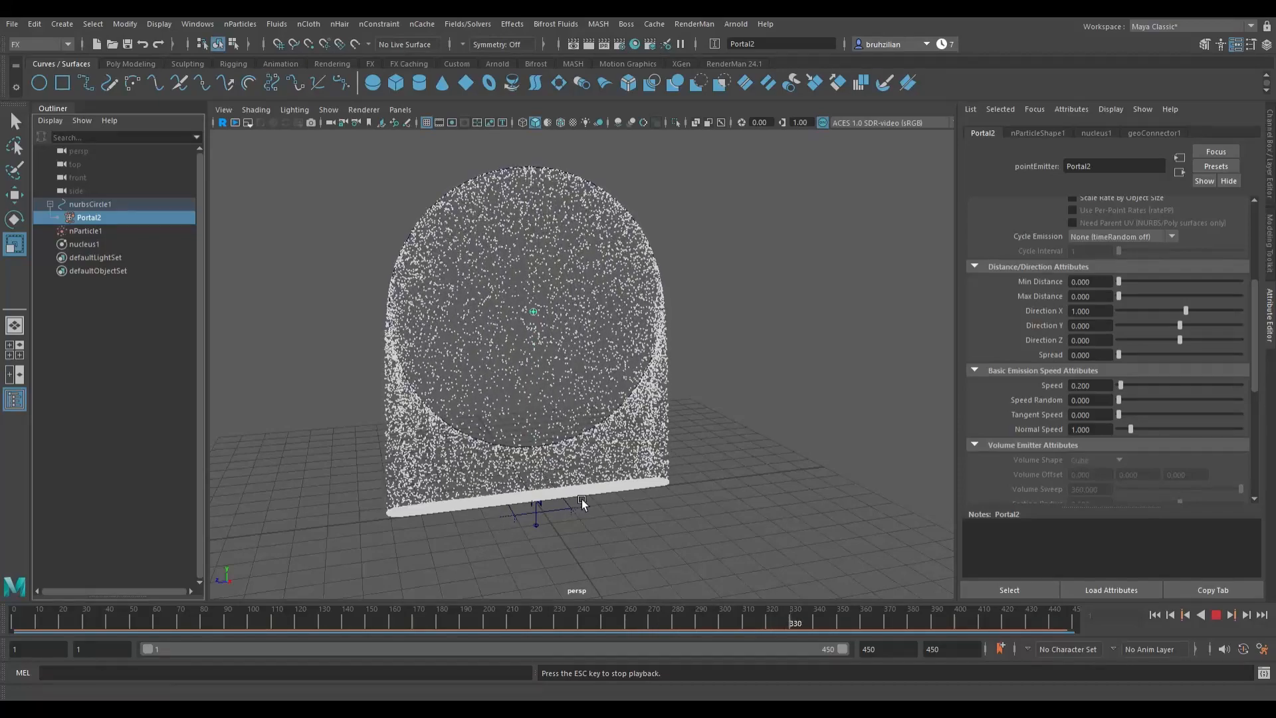
click(1221, 617)
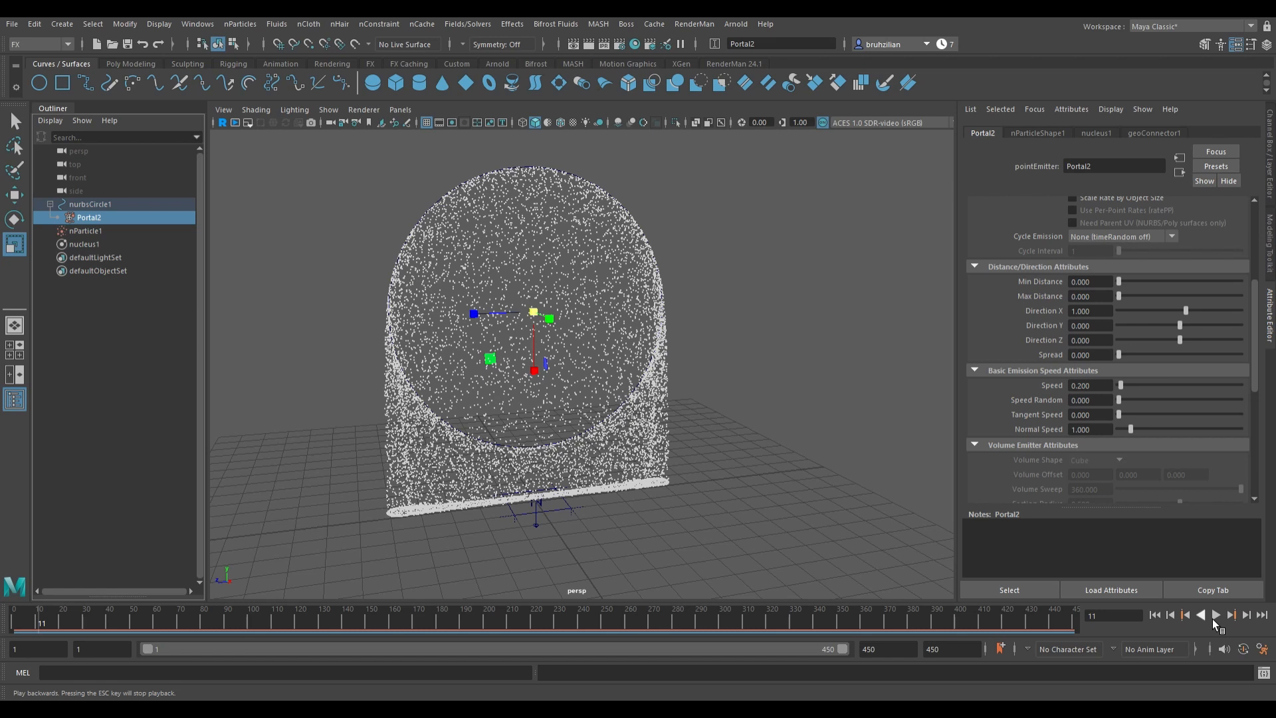
Step: Inspect the nucleus solver attributes
click(79, 234)
click(78, 247)
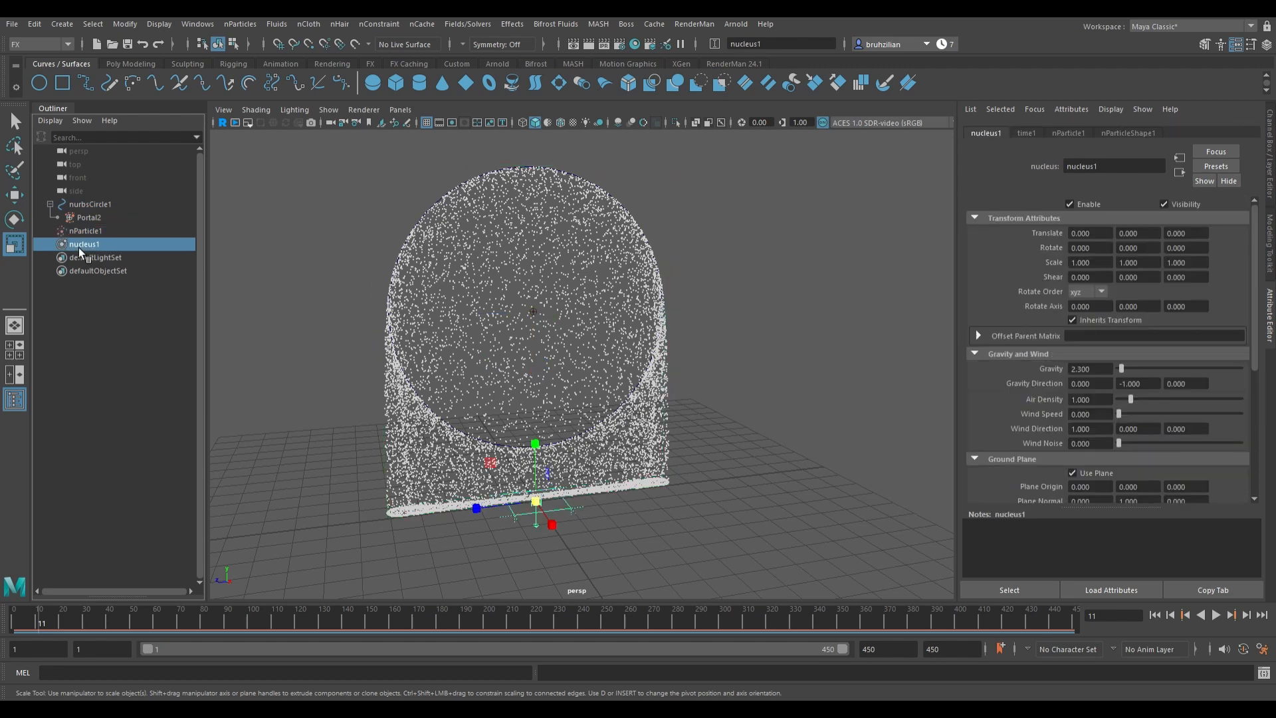
scroll(1146, 397, down, 6)
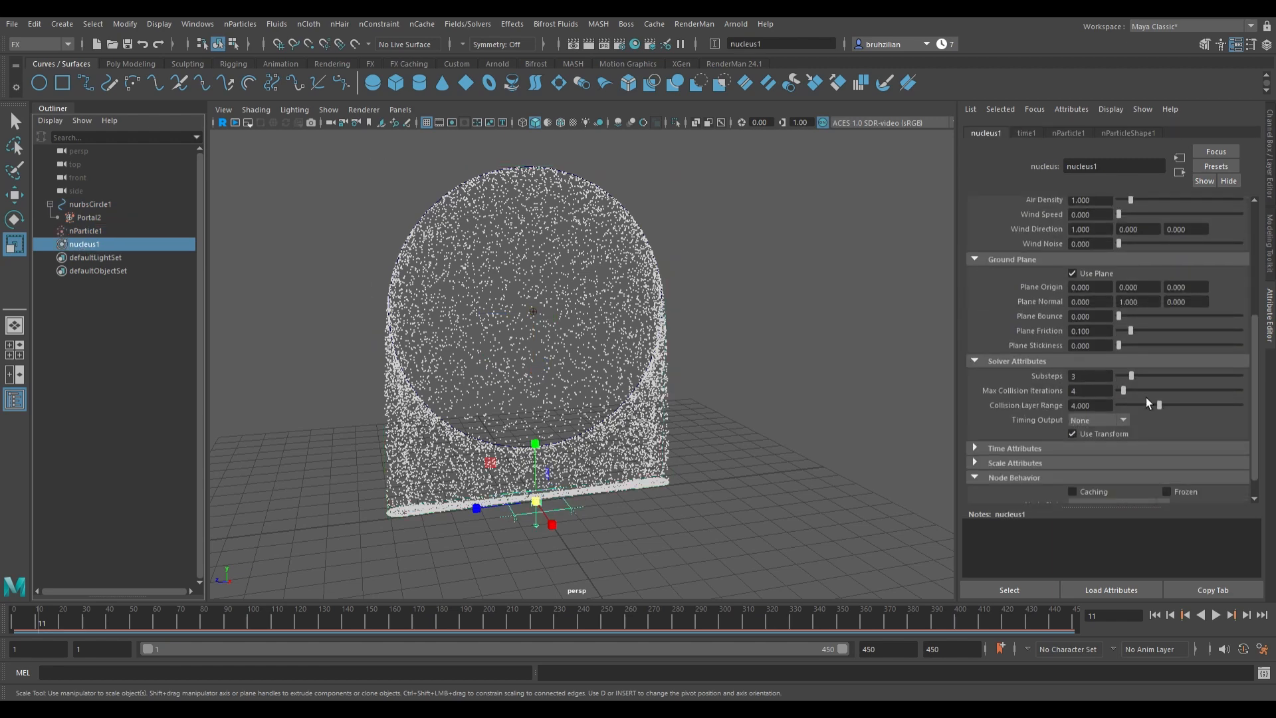
Step: Set the nParticle lifespan mode to Random range
click(113, 231)
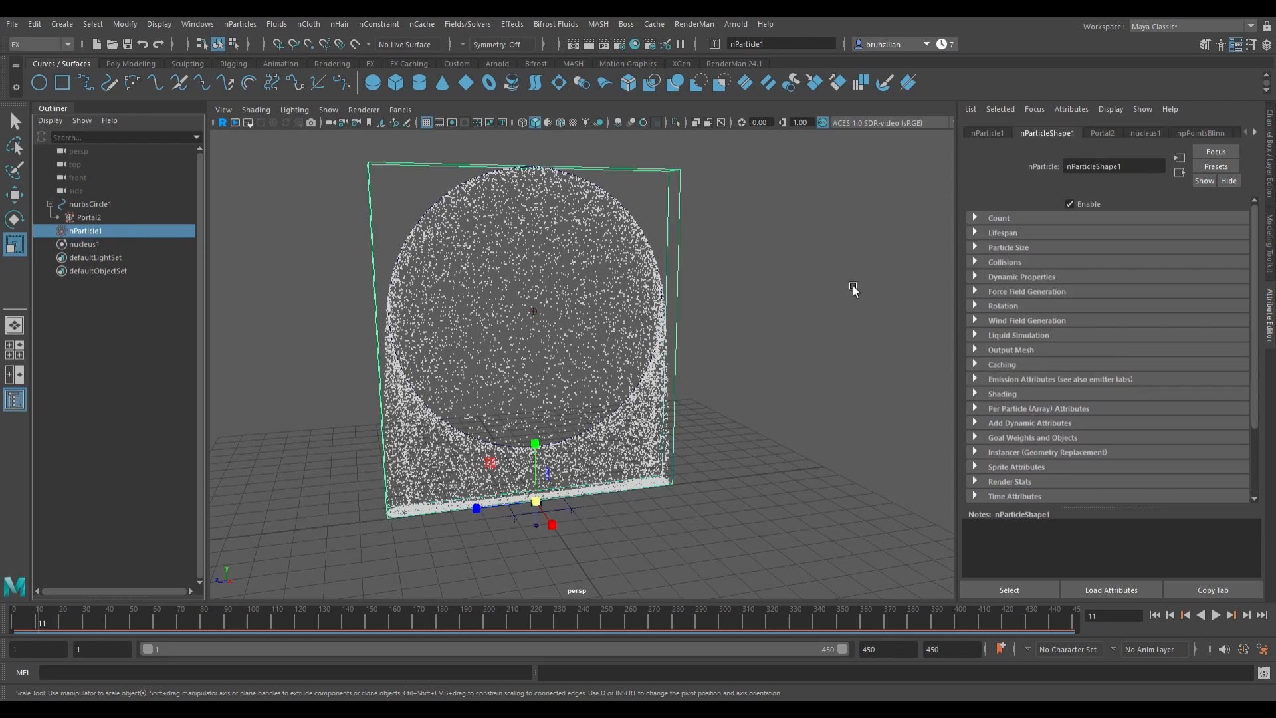
click(1012, 240)
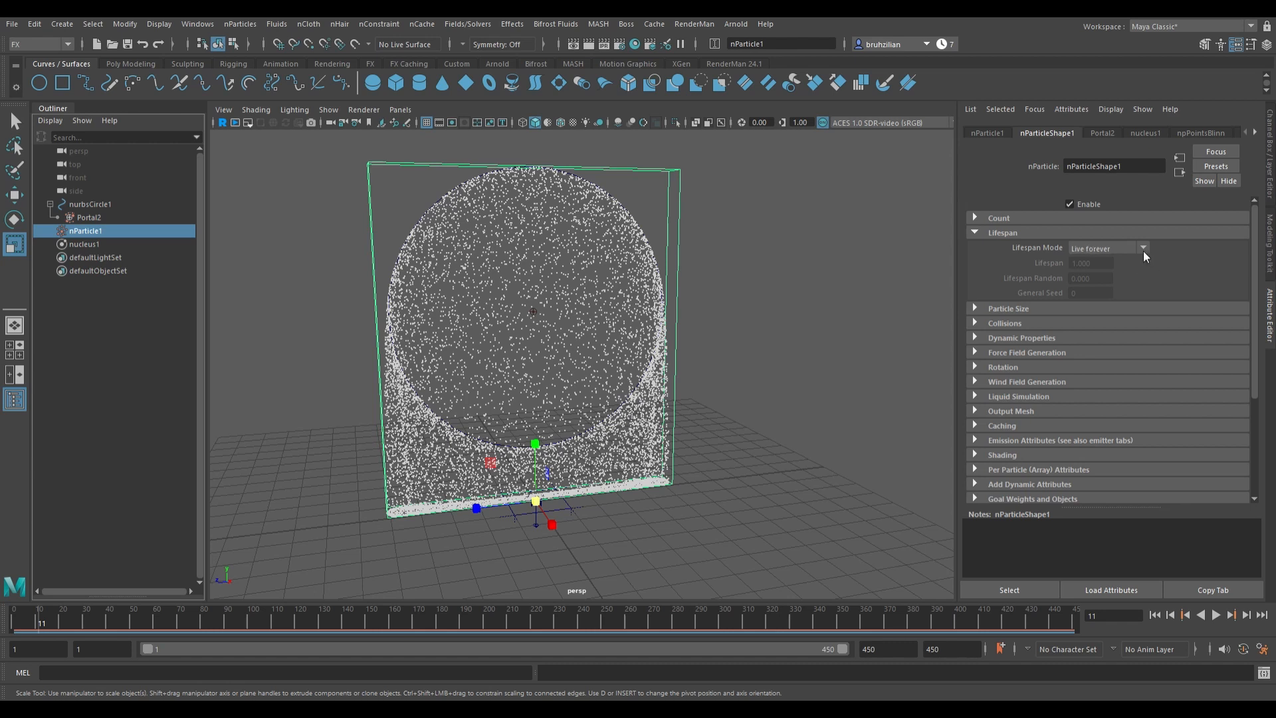
click(1109, 248)
click(1111, 287)
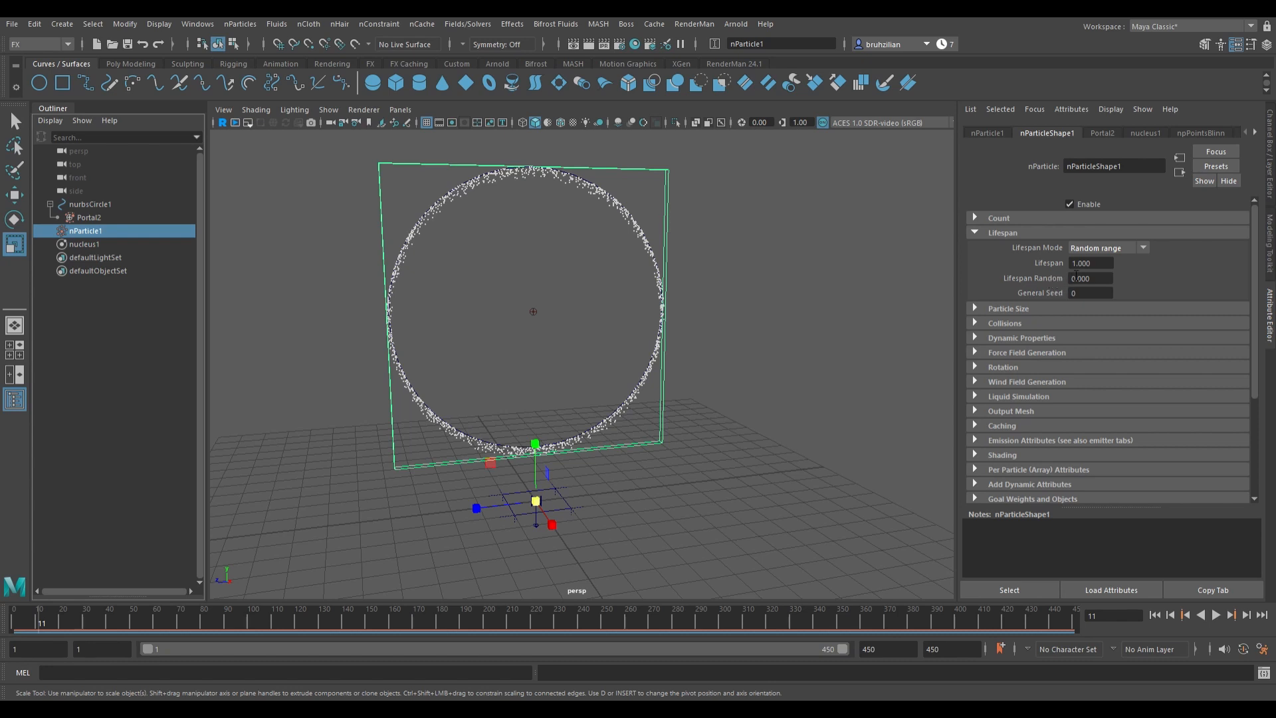
Step: Play the simulation to check the particles with the random-range lifespan
click(1104, 265)
click(1227, 621)
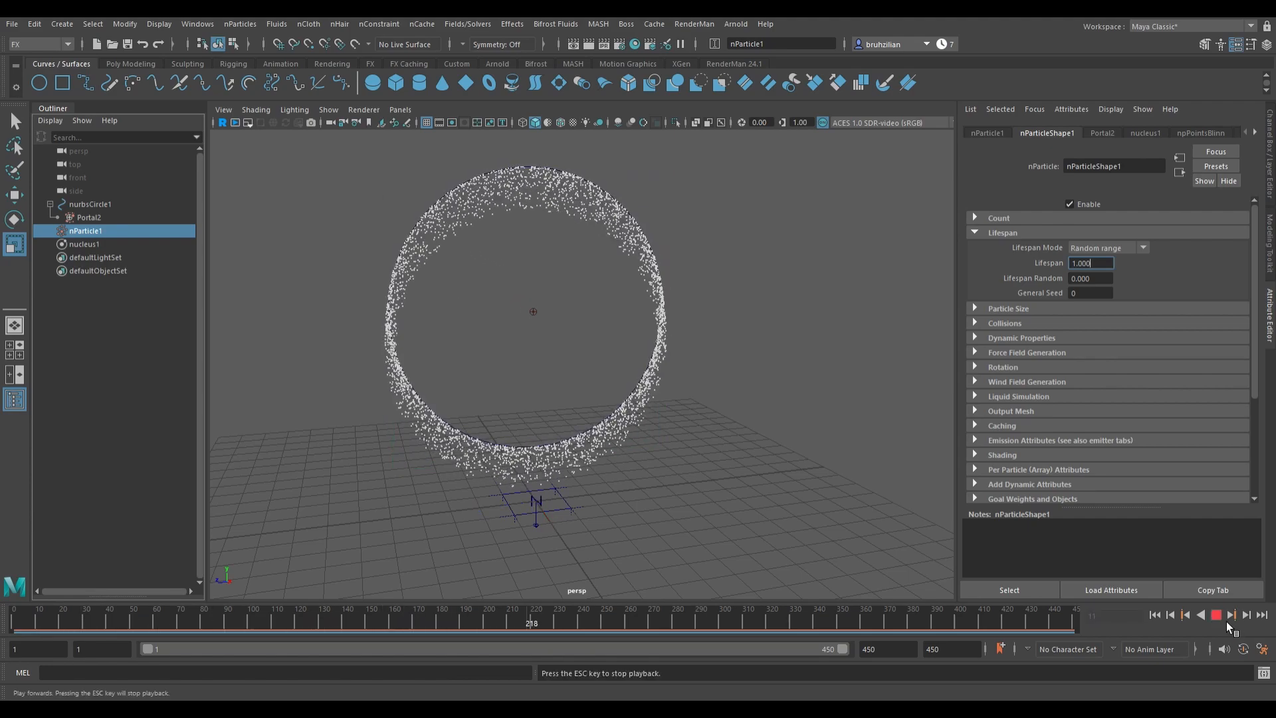
click(1227, 621)
Step: Set the nParticle lifespan to 5 and lifespan random to 1, then rewind the simulation
click(1080, 278)
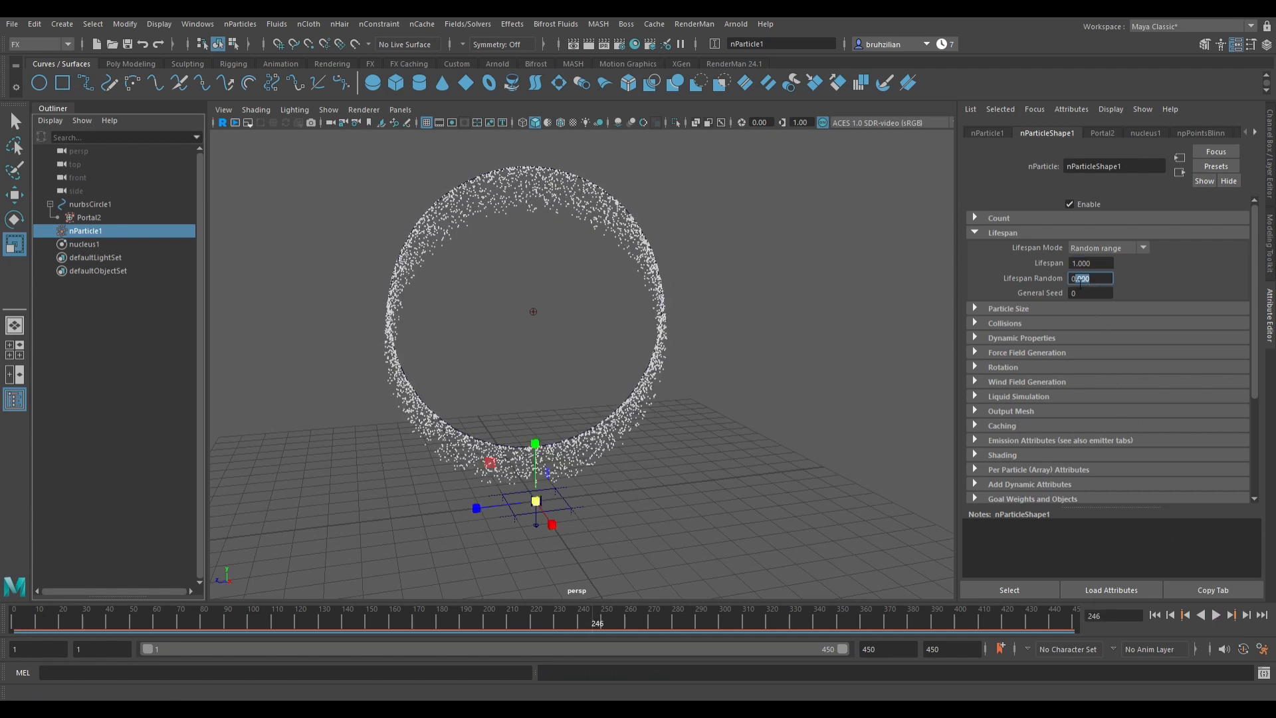
click(1074, 266)
key(BackSpace)
text(5)
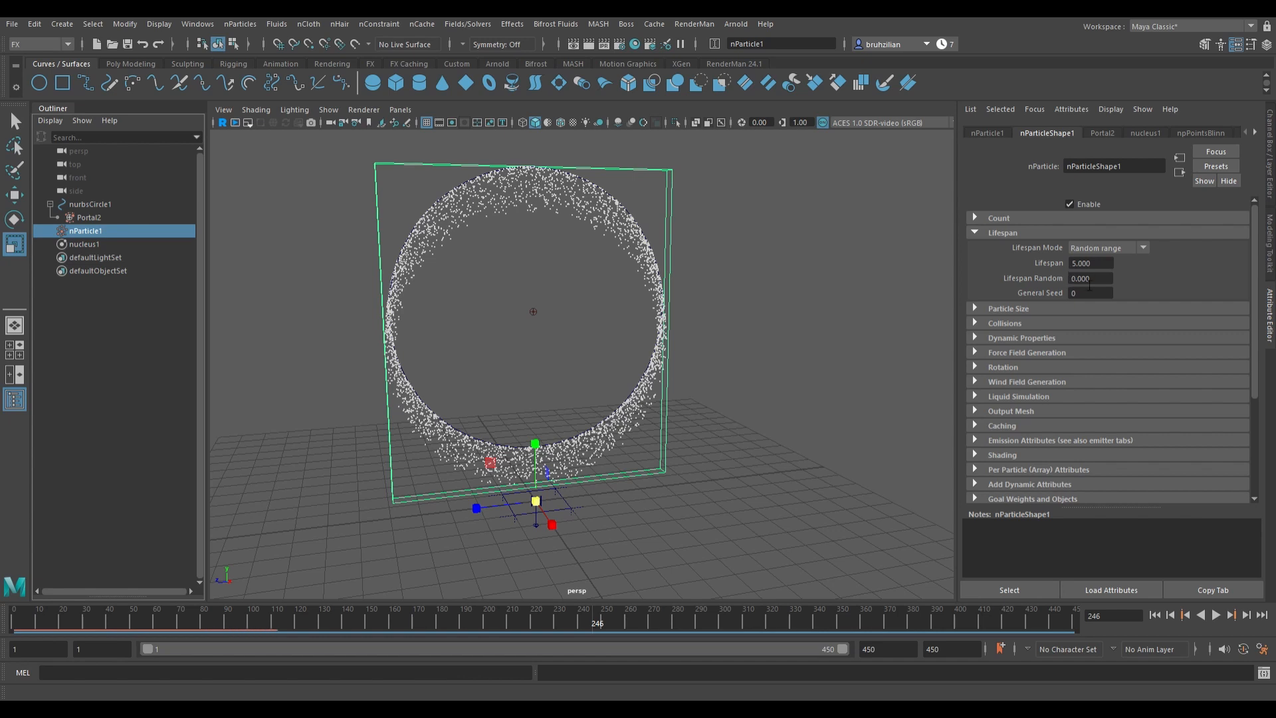
key(Tab)
text(1)
key(Return)
click(1156, 614)
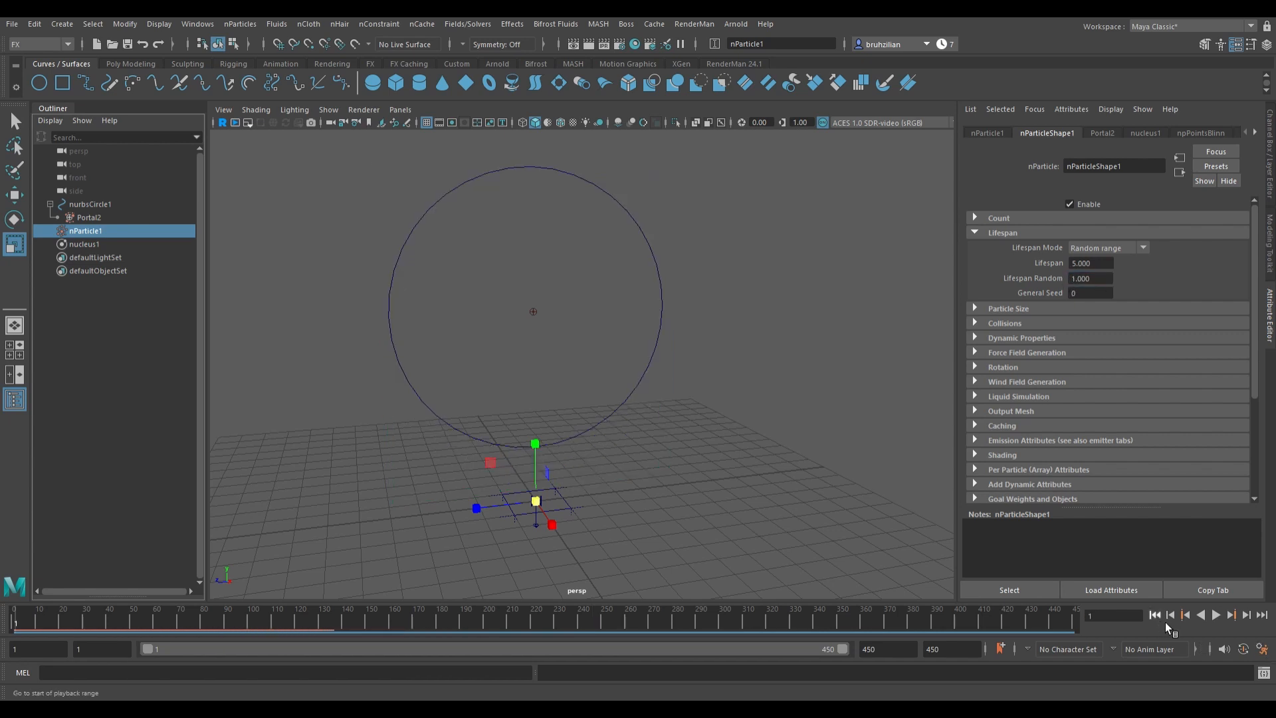
Step: Play the simulation to review the particles with the new lifespan, then rewind to the first frame
click(1227, 620)
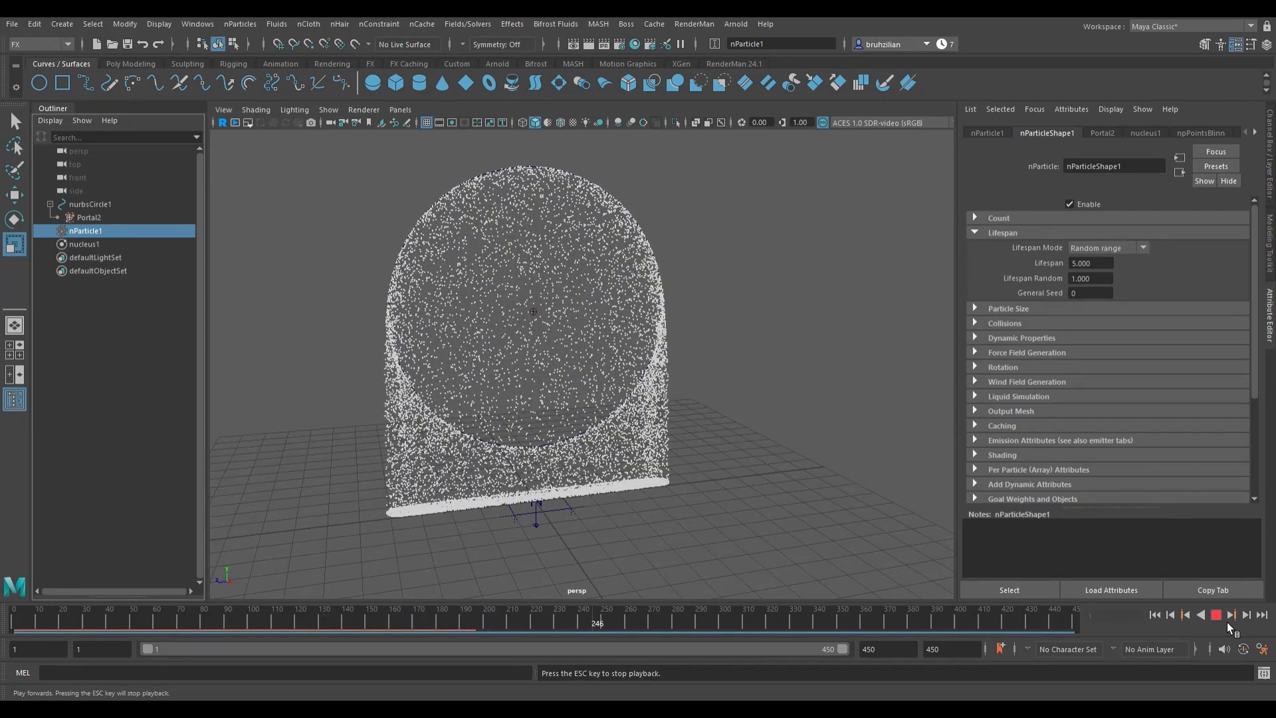
click(1227, 619)
drag(409, 620, 26, 566)
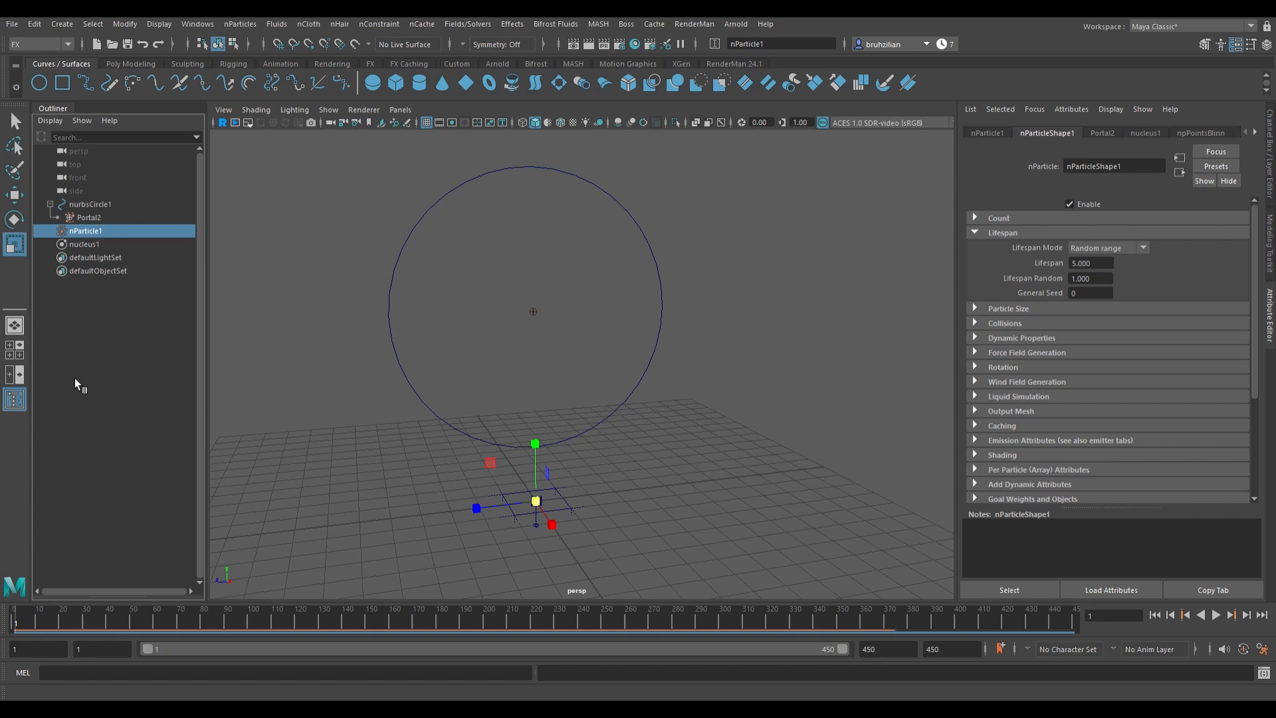
Step: Select the nParticle and add a Turbulence field to it
click(107, 246)
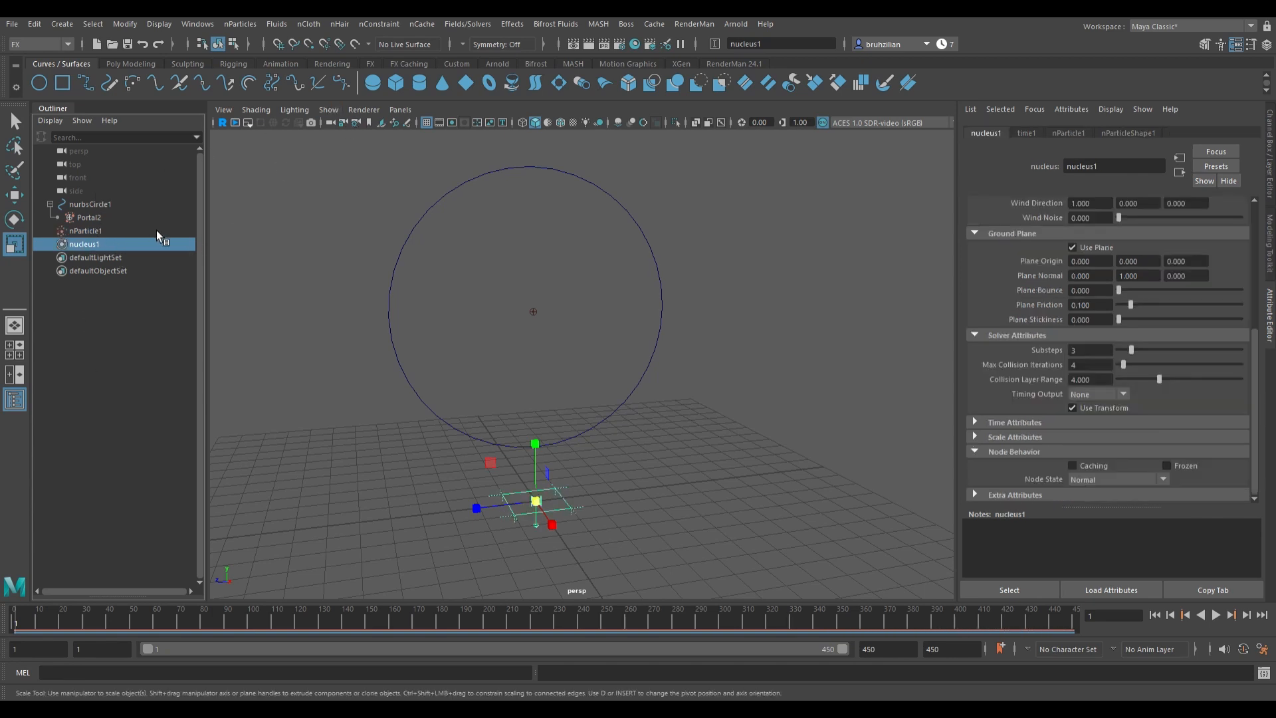
click(89, 233)
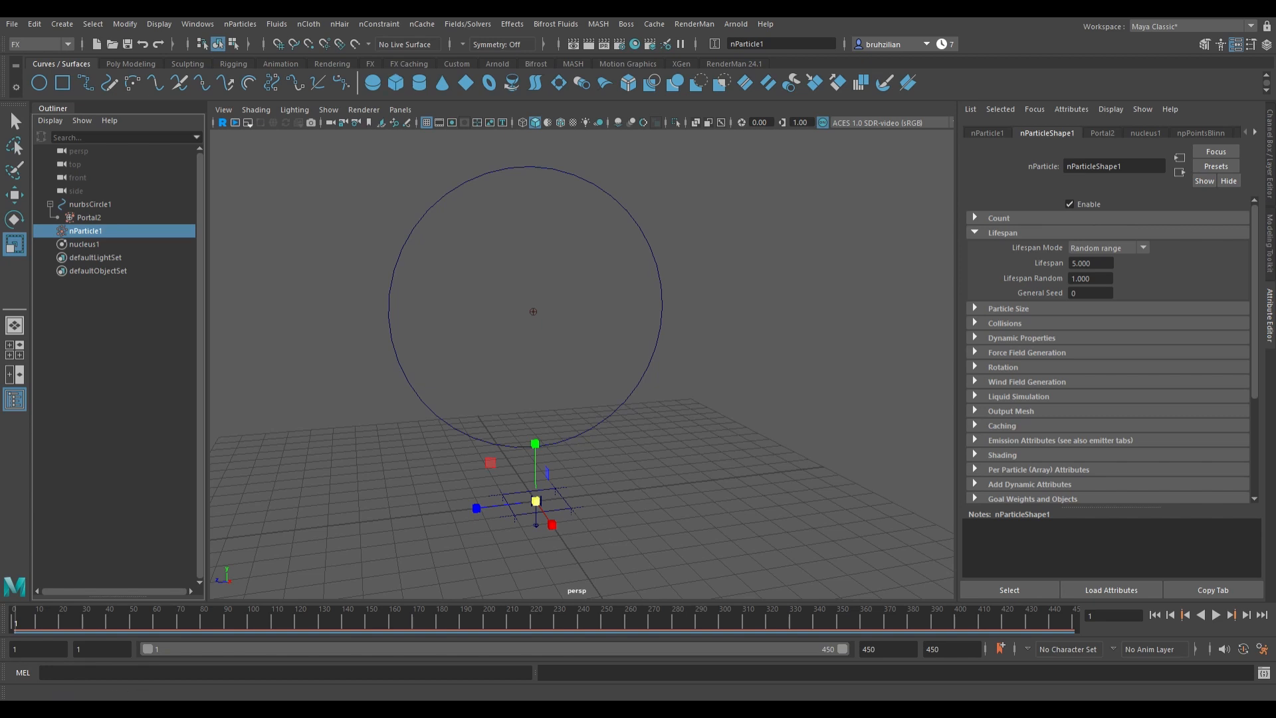
click(477, 23)
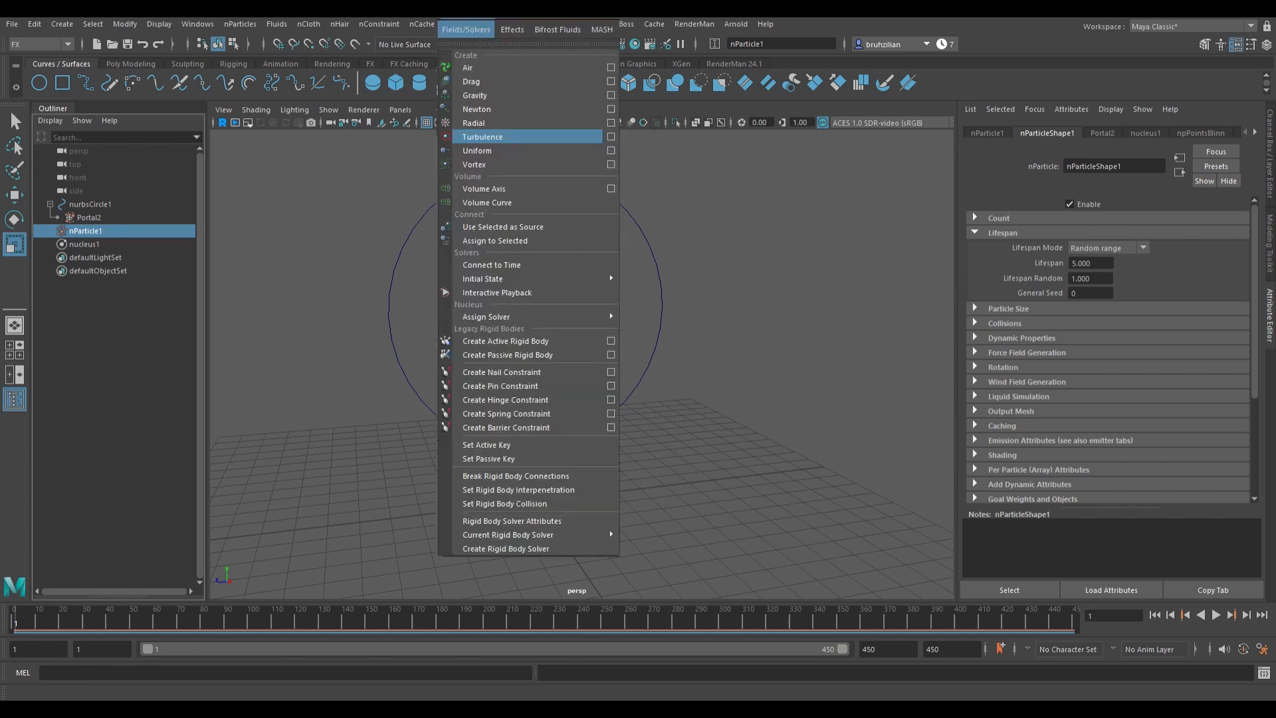
click(515, 136)
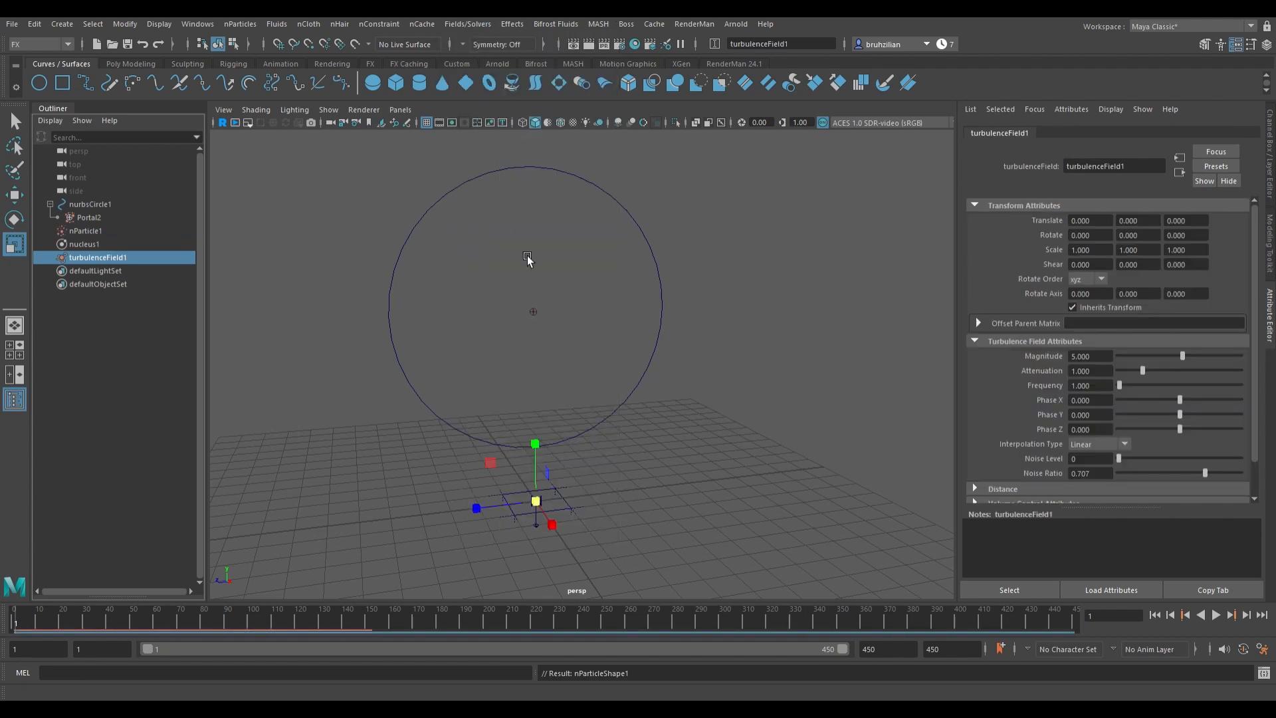
Step: Play the simulation while tuning the turbulence field's magnitude to about 17.6 and attenuation to about 0.33
click(1219, 616)
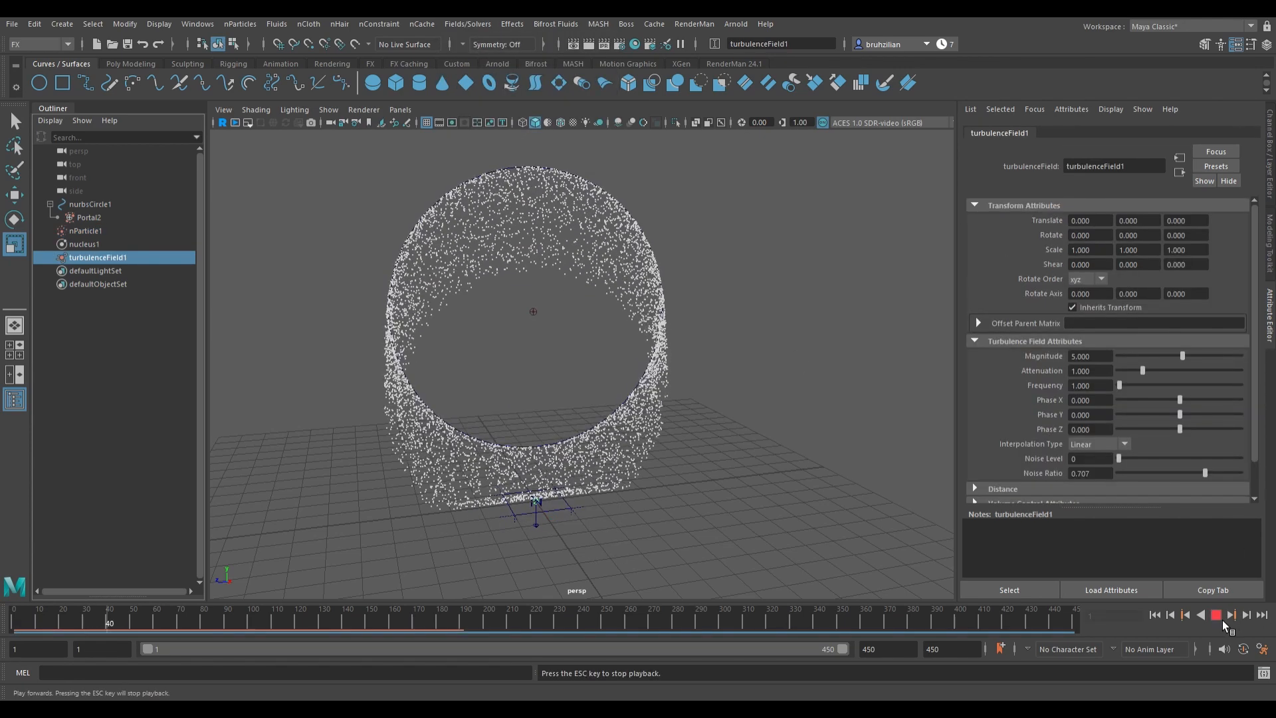
click(1221, 617)
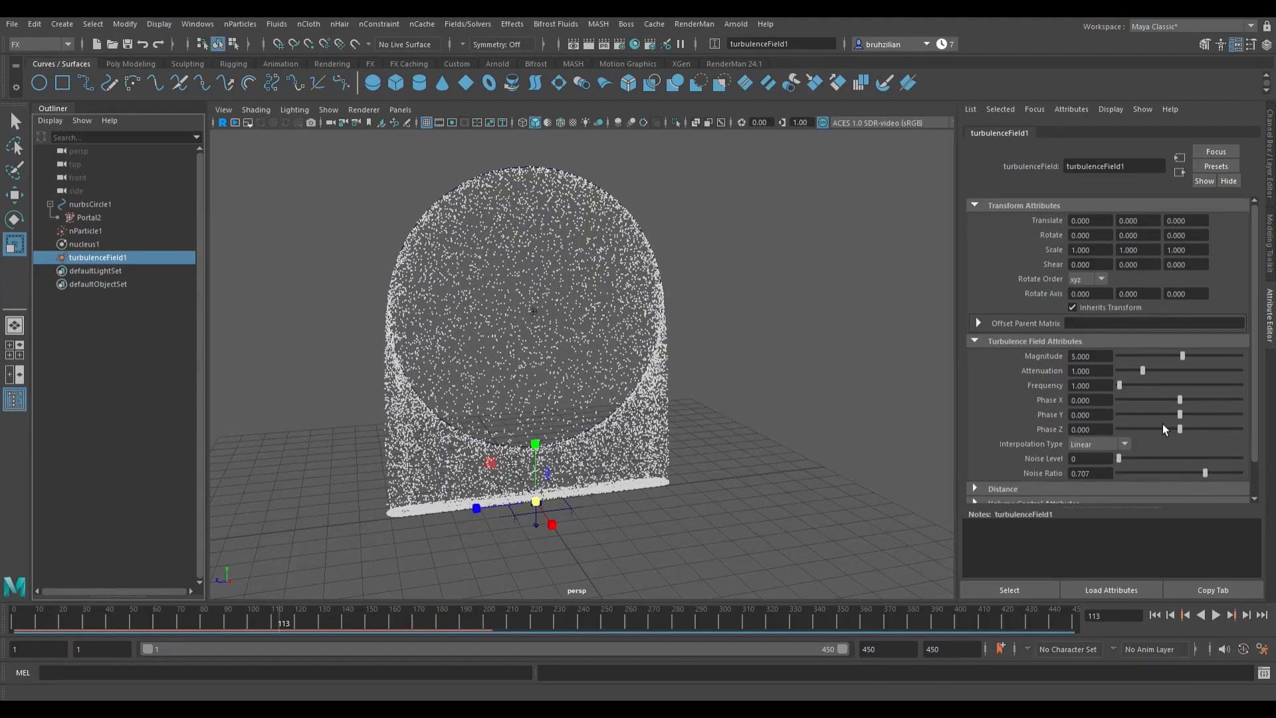
click(1169, 359)
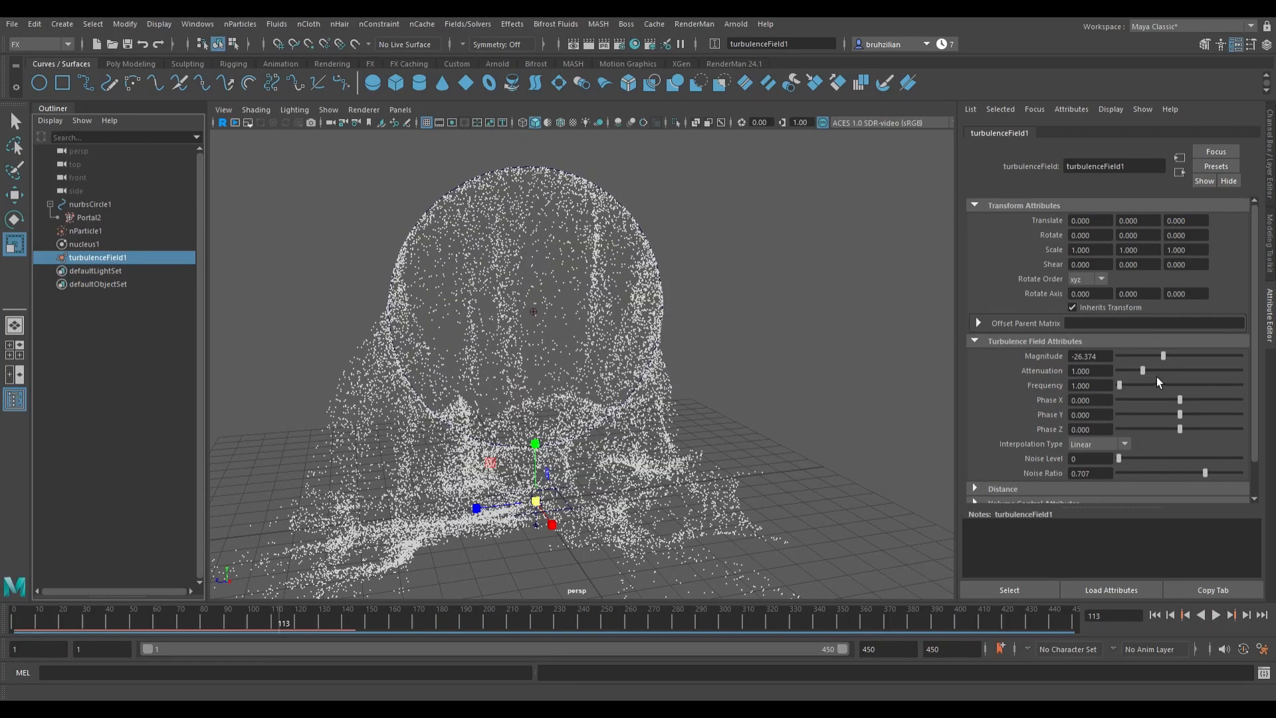
click(1155, 372)
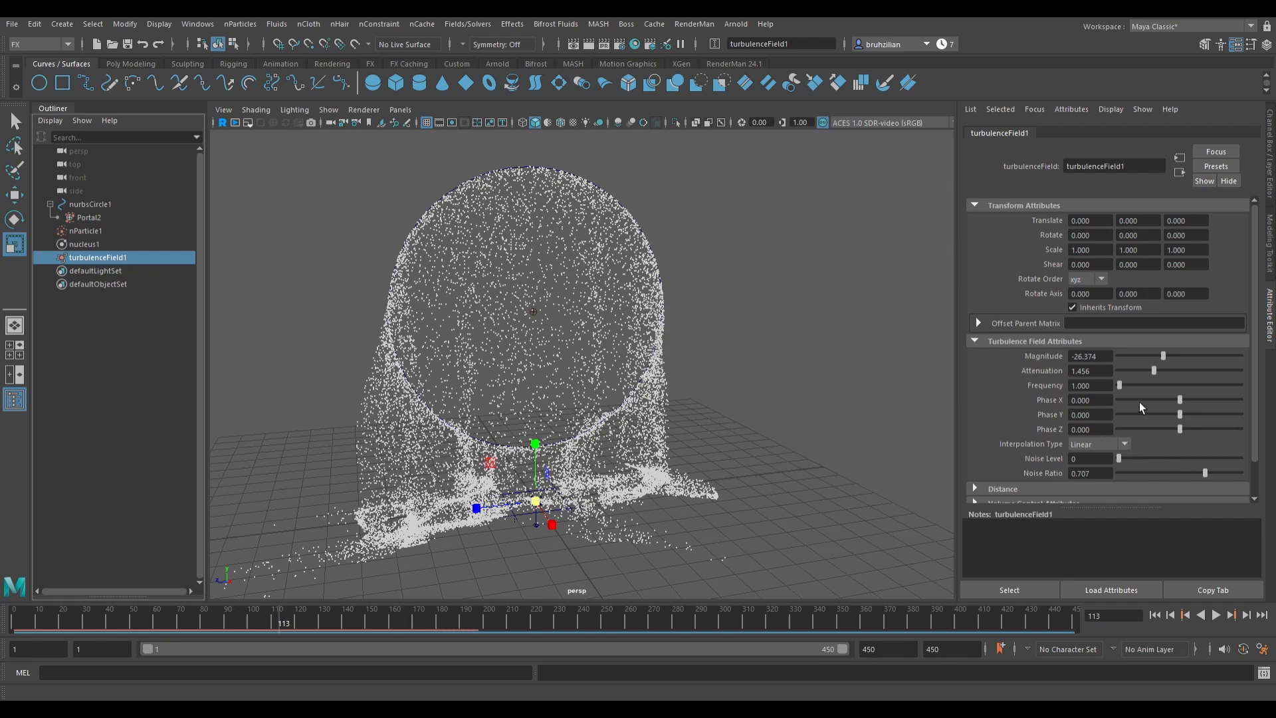
click(1143, 372)
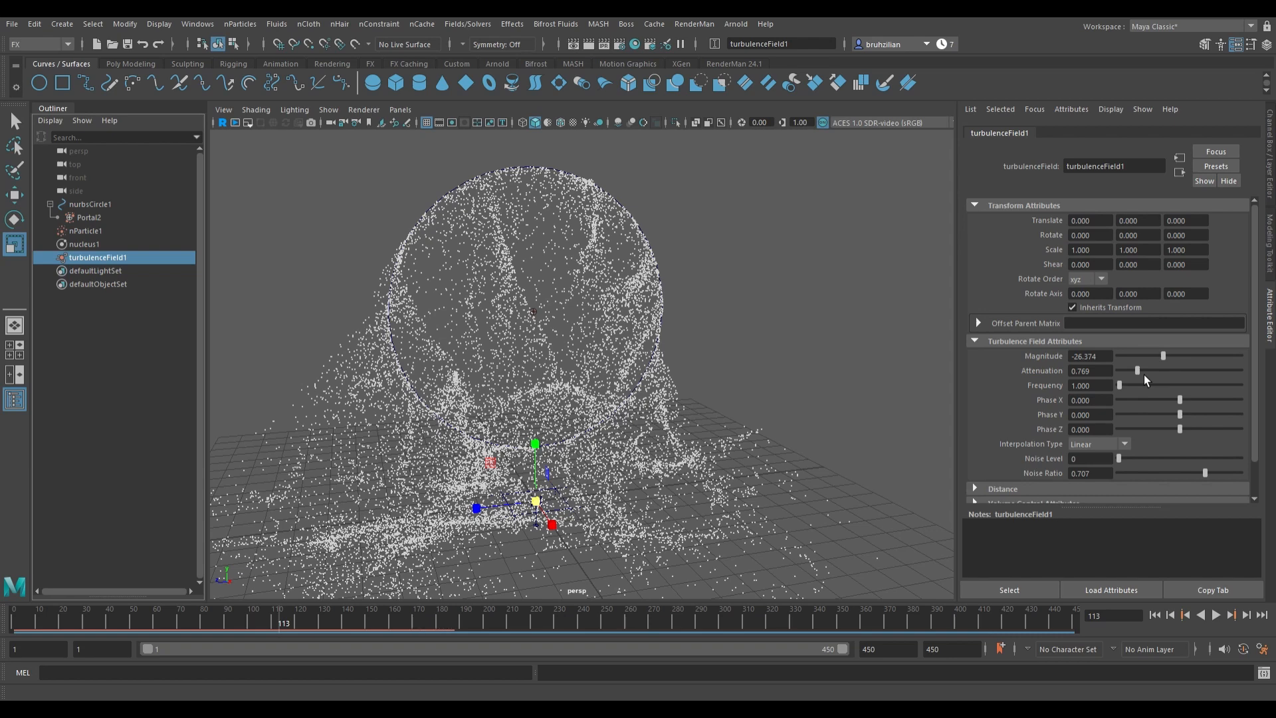
click(1160, 359)
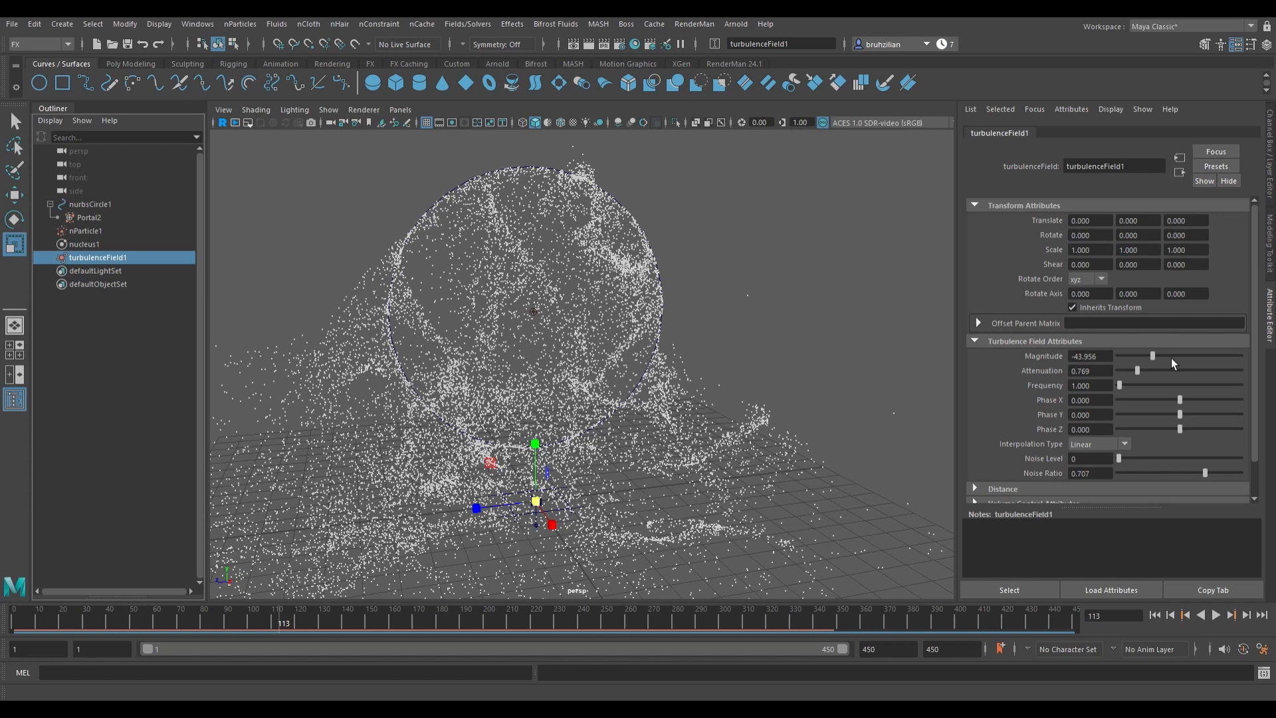
click(1177, 361)
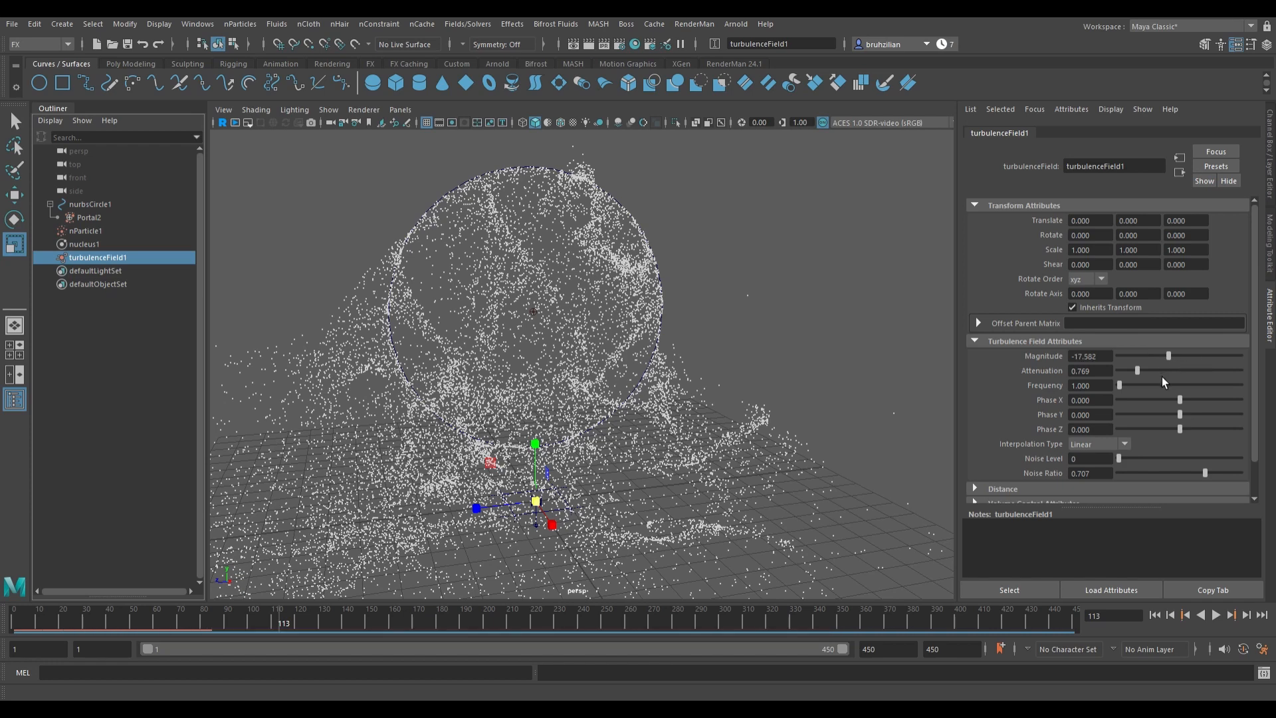
click(1162, 376)
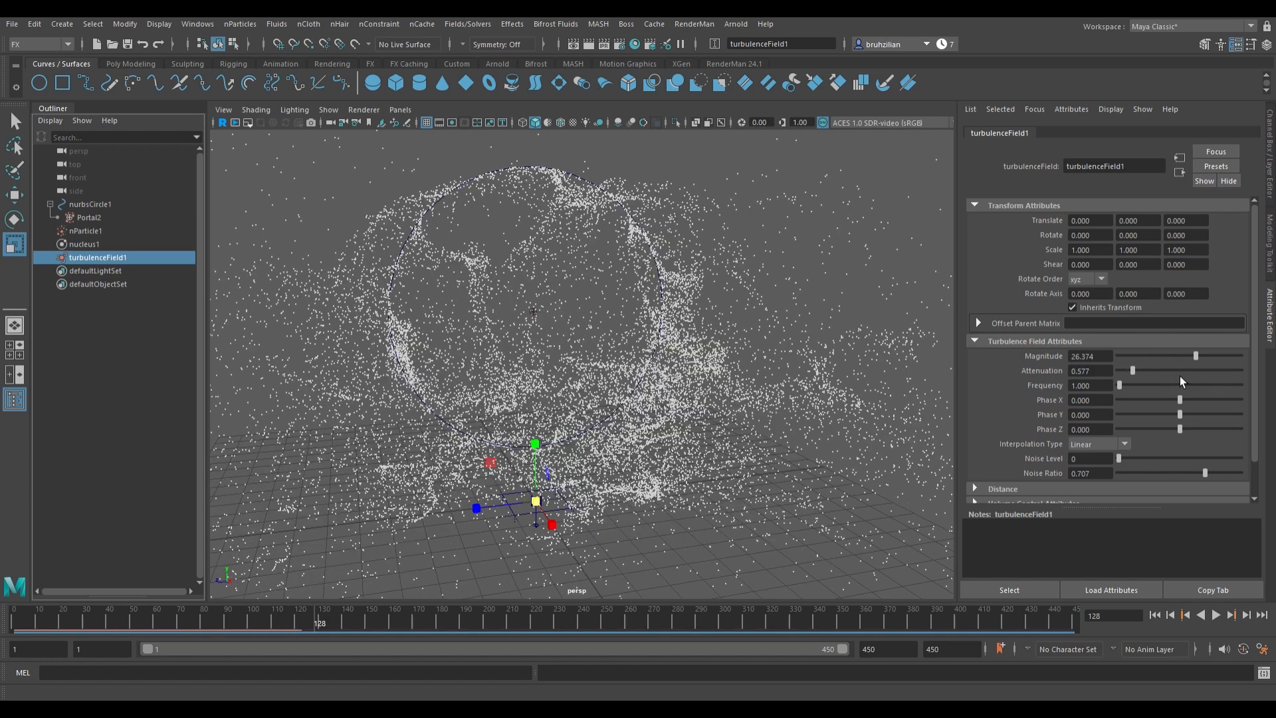
click(1143, 377)
click(1197, 360)
click(1158, 617)
click(1221, 618)
click(1222, 618)
drag(1136, 371, 1130, 373)
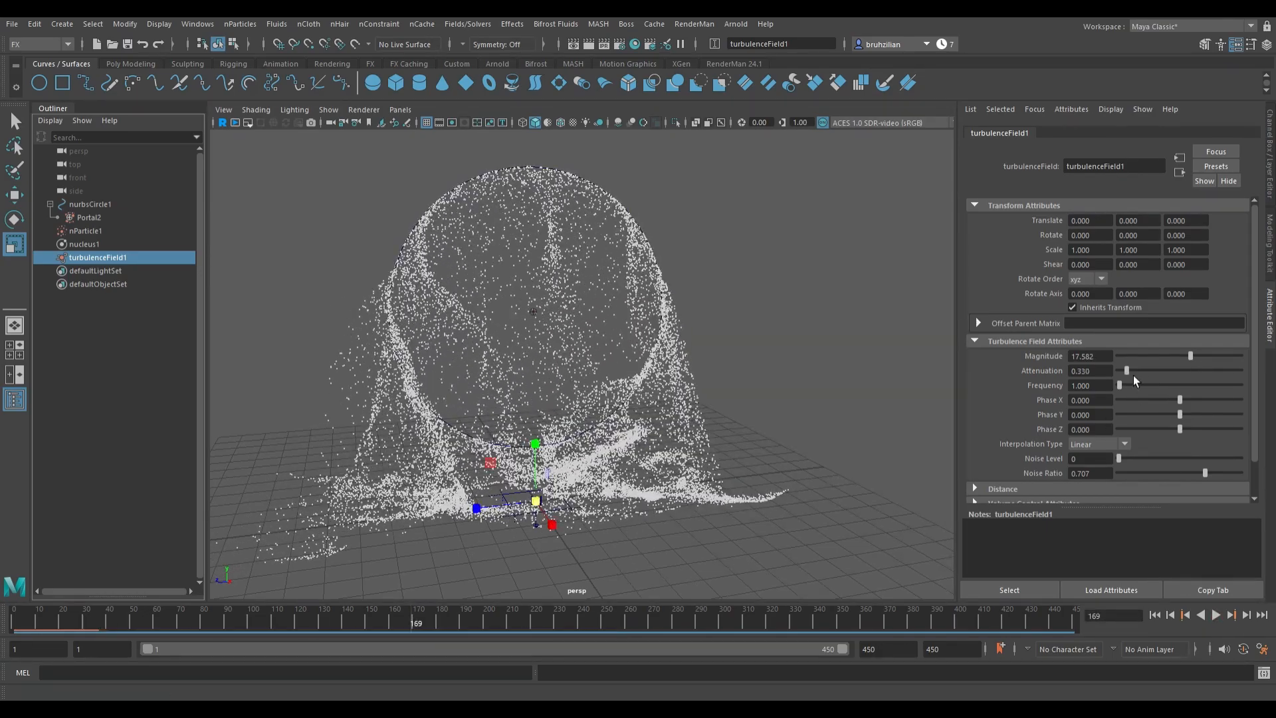
Step: Replay the simulation from the start and orbit the view to review the turbulent particle motion
click(1156, 617)
click(1222, 621)
click(1222, 620)
click(89, 218)
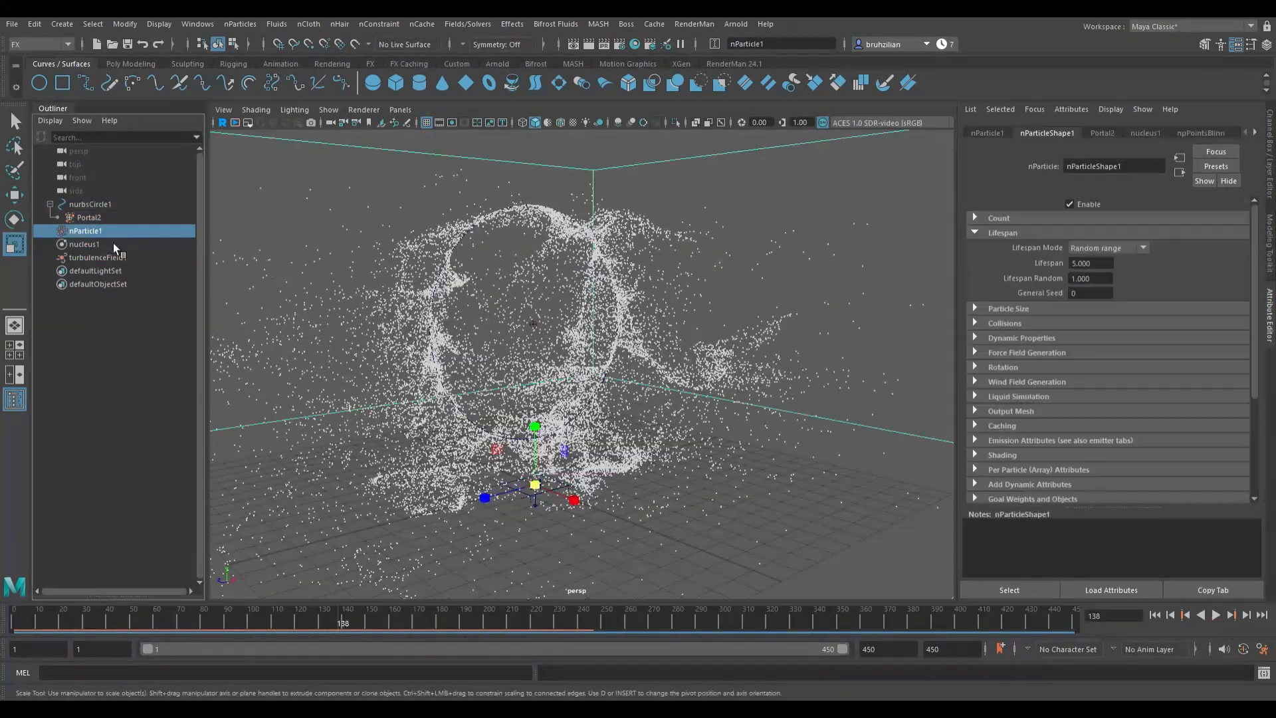
click(1225, 619)
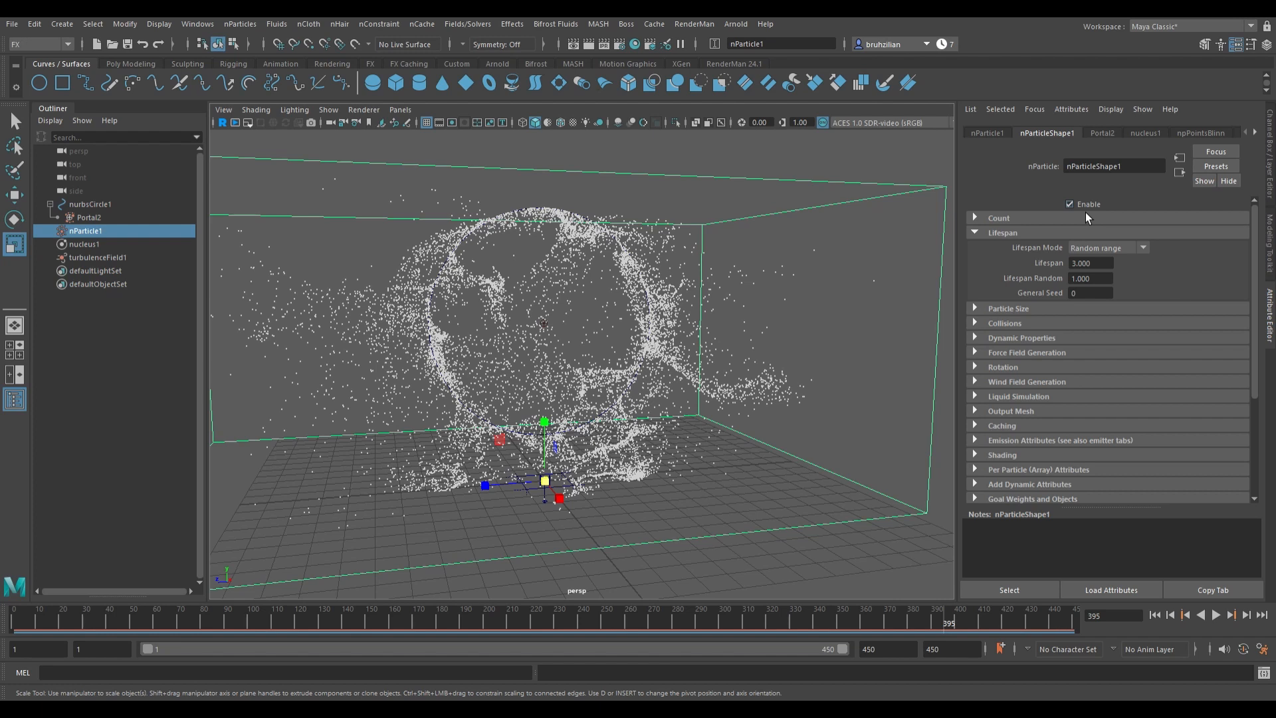
alt+drag(814, 287, 819, 317)
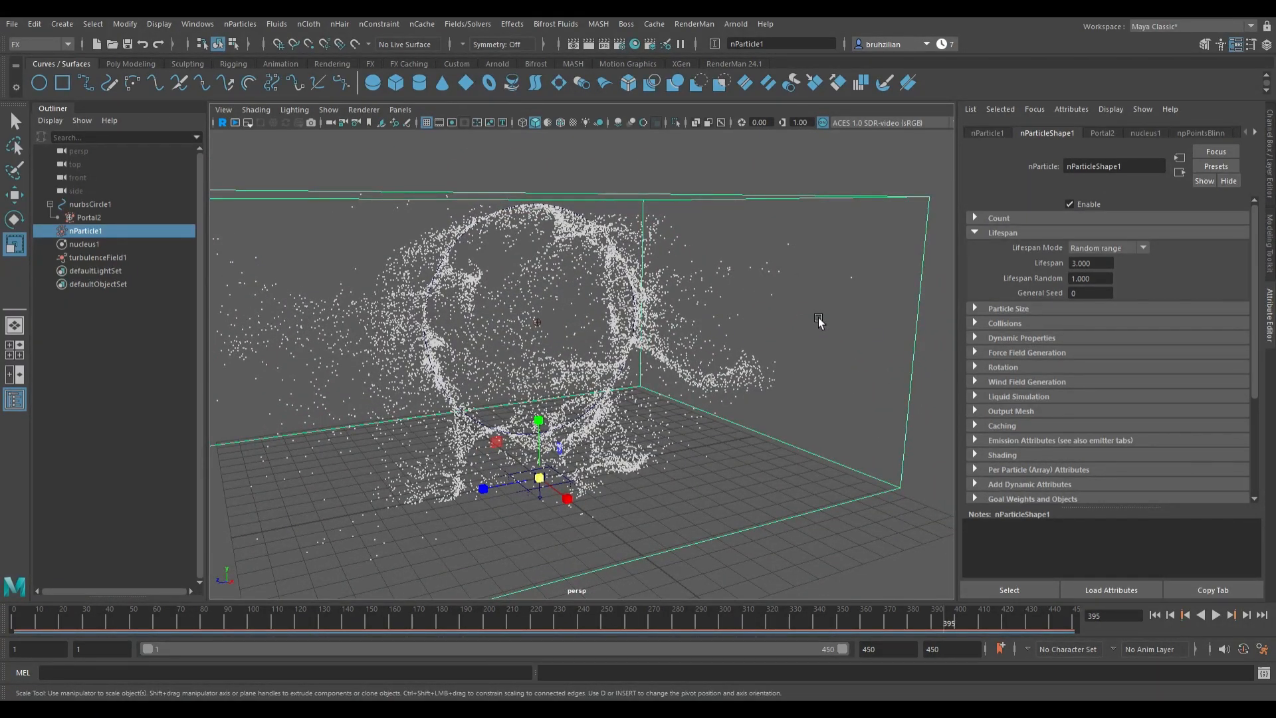
click(93, 258)
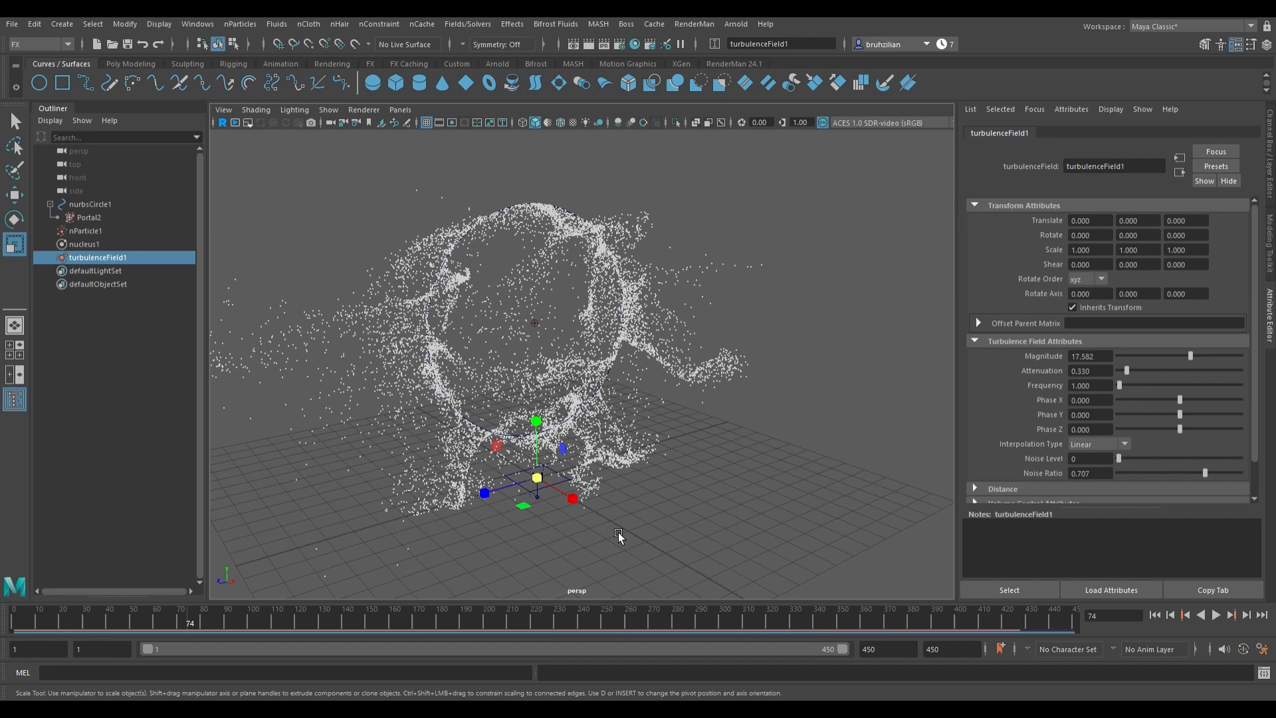
alt+drag(618, 532, 731, 515)
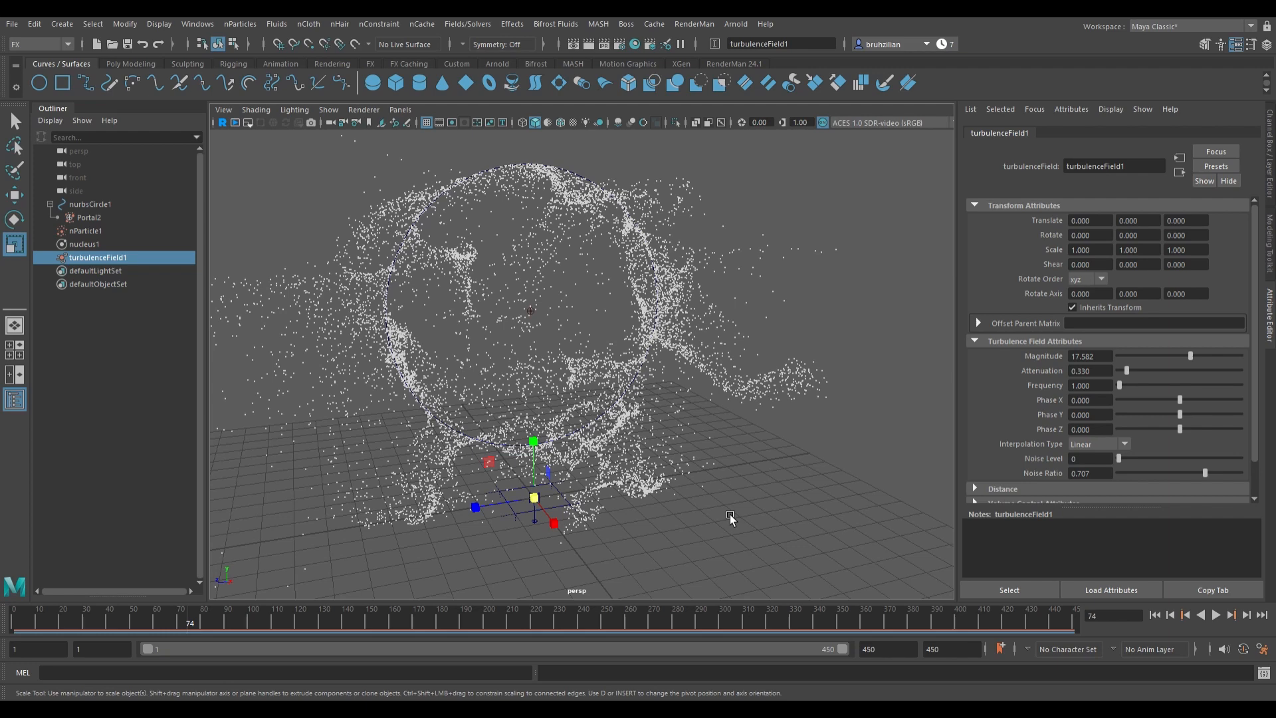
Step: Select the nParticle and add a Vortex field to it
click(89, 231)
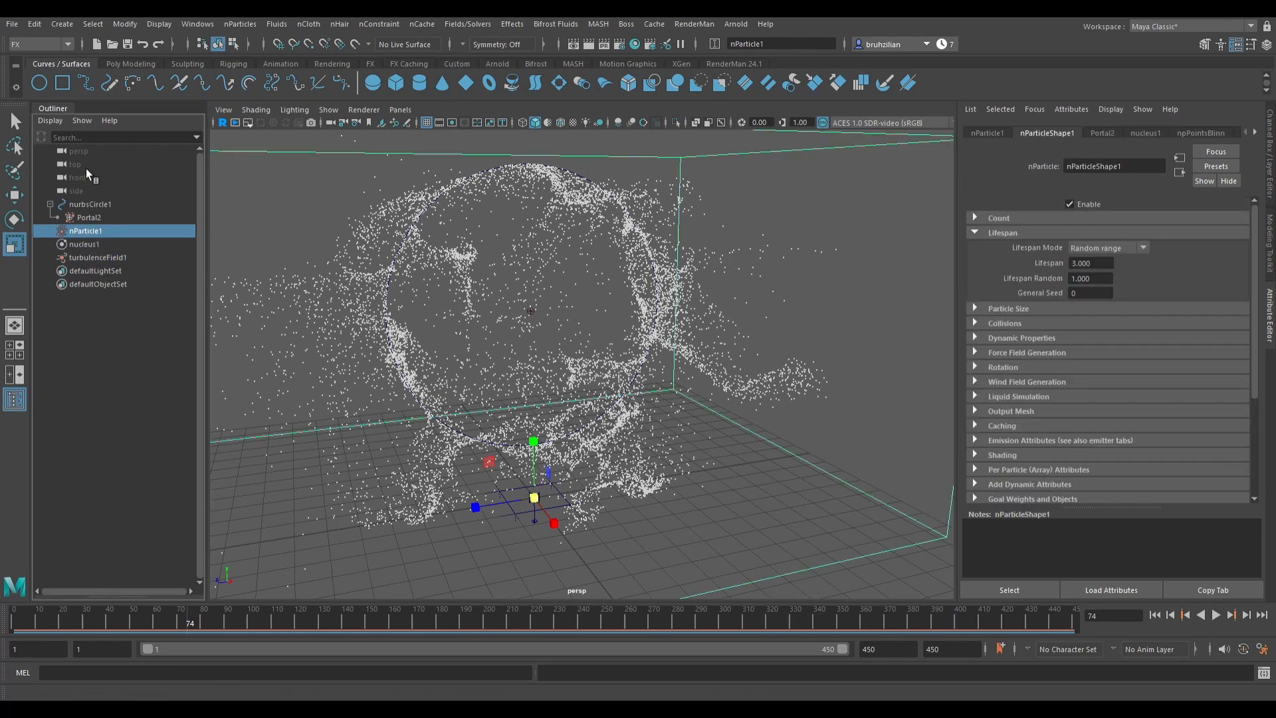
click(452, 25)
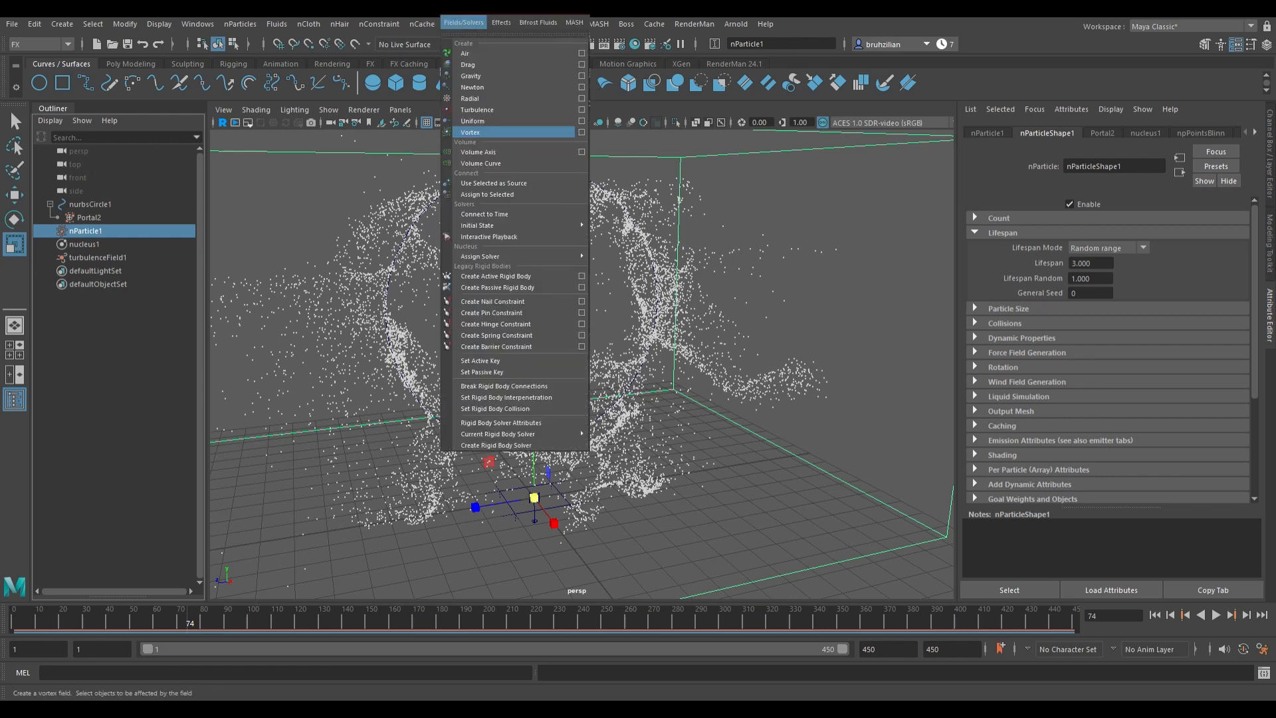
click(485, 132)
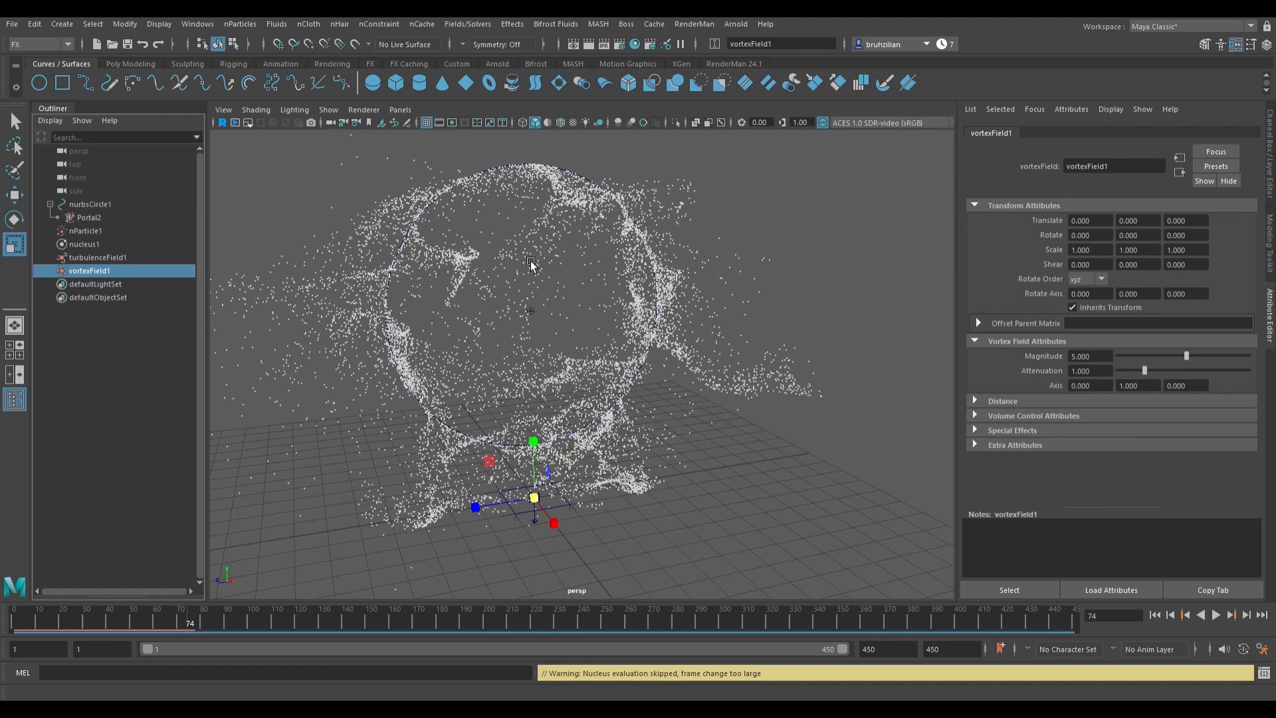
Step: Set the vortex field's magnitude to about 13.4 and attenuation to about 1.7
key(alt+v)
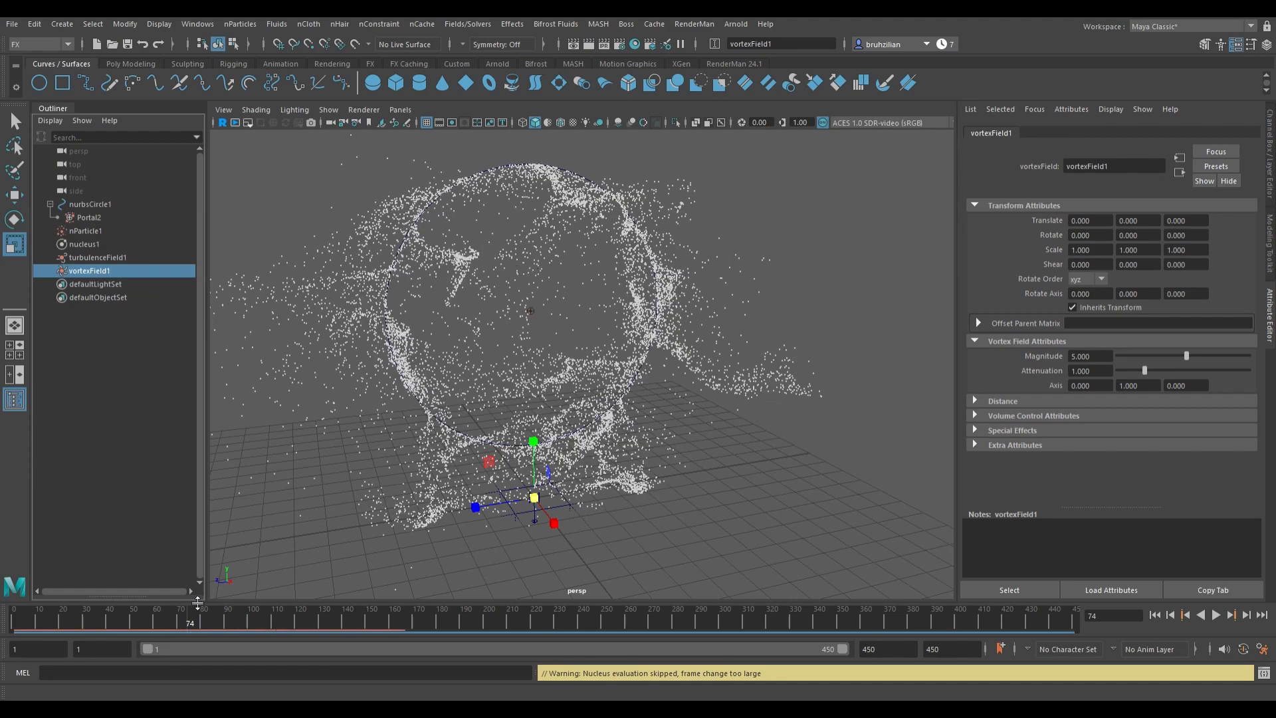
mouse_move(166, 622)
mouse_down()
mouse_move(71, 608)
mouse_move(436, 629)
mouse_move(266, 639)
mouse_move(11, 608)
mouse_move(183, 629)
mouse_up()
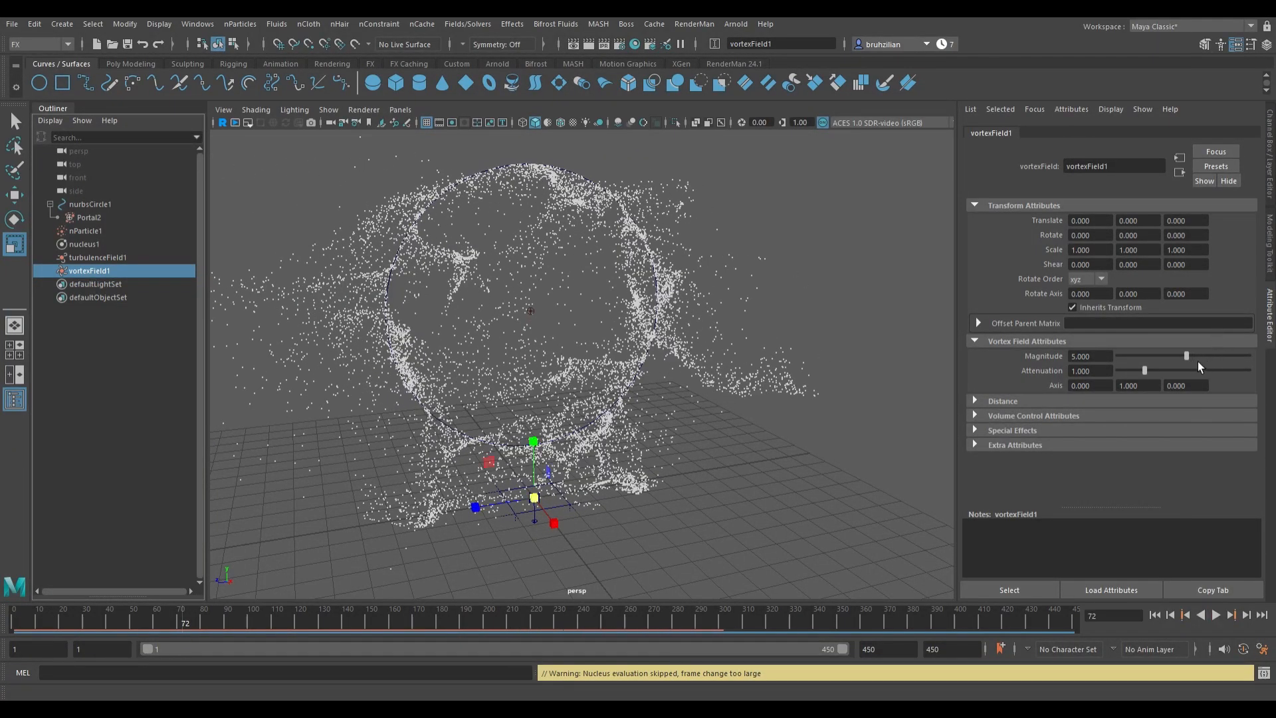
drag(1214, 361, 1218, 360)
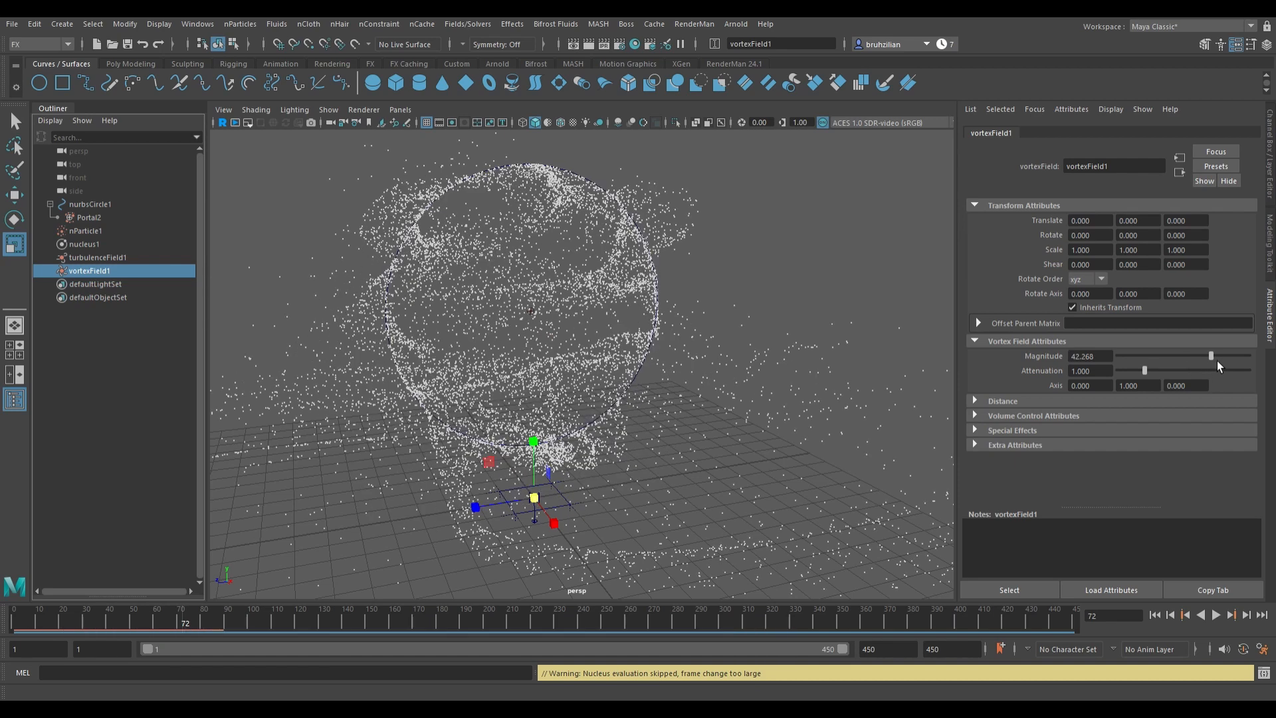
click(1194, 357)
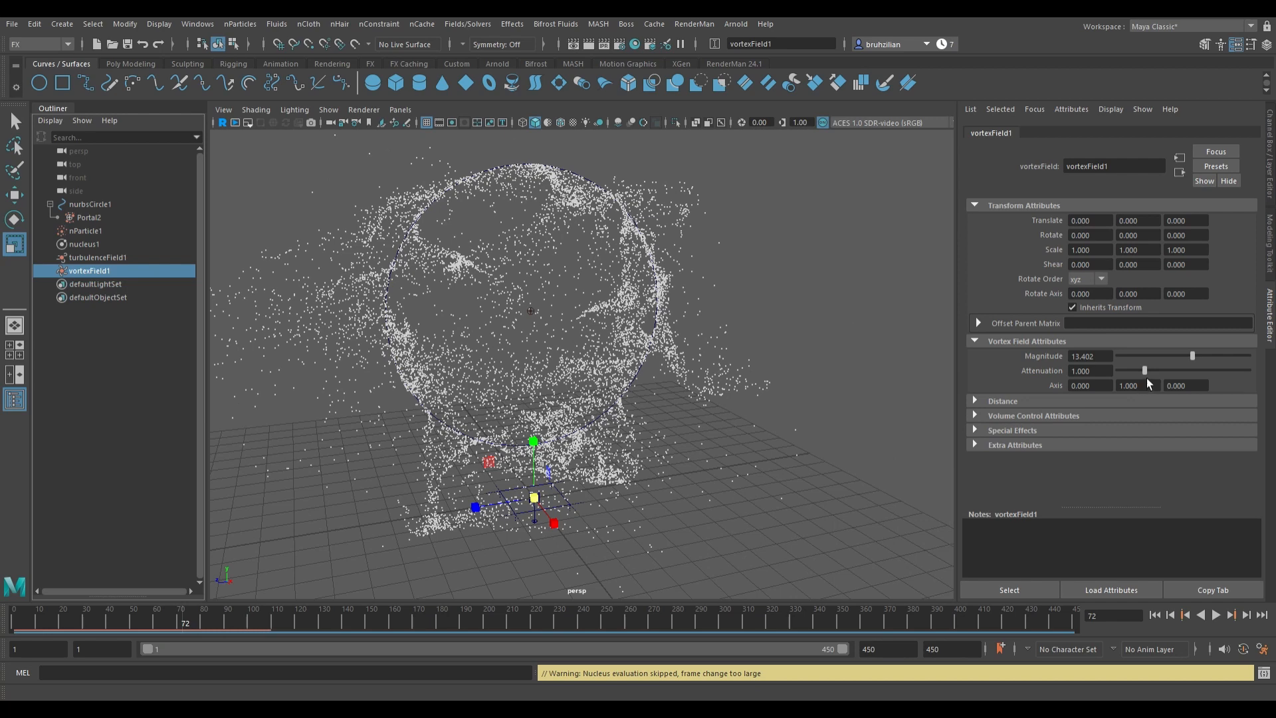
click(1164, 373)
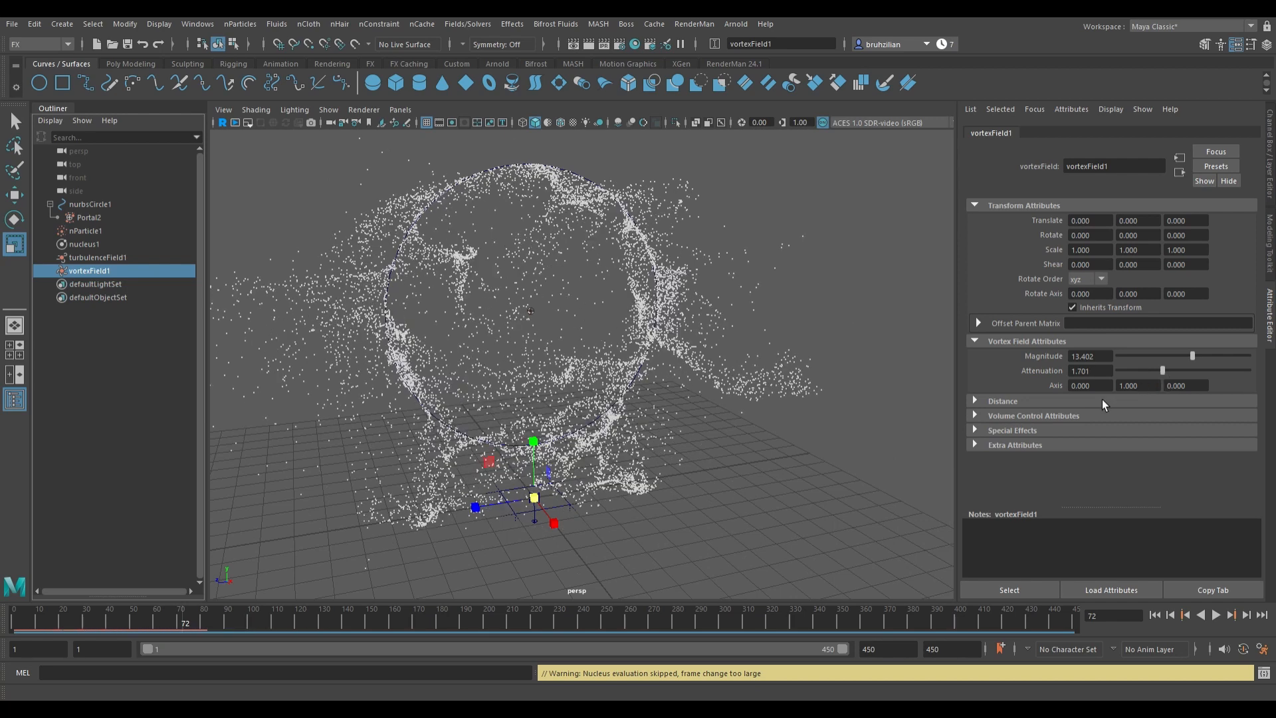
Step: Replay the simulation from the start and orbit around it to review the vortex effect
click(1155, 615)
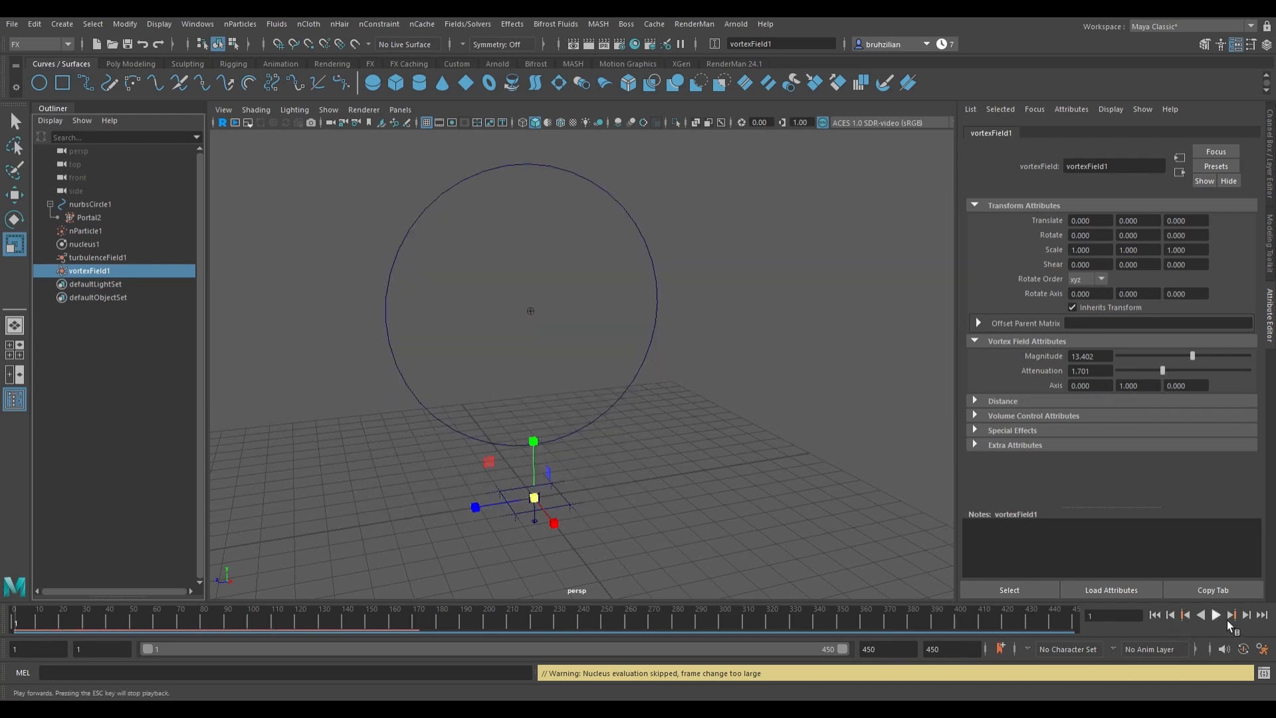
click(1227, 619)
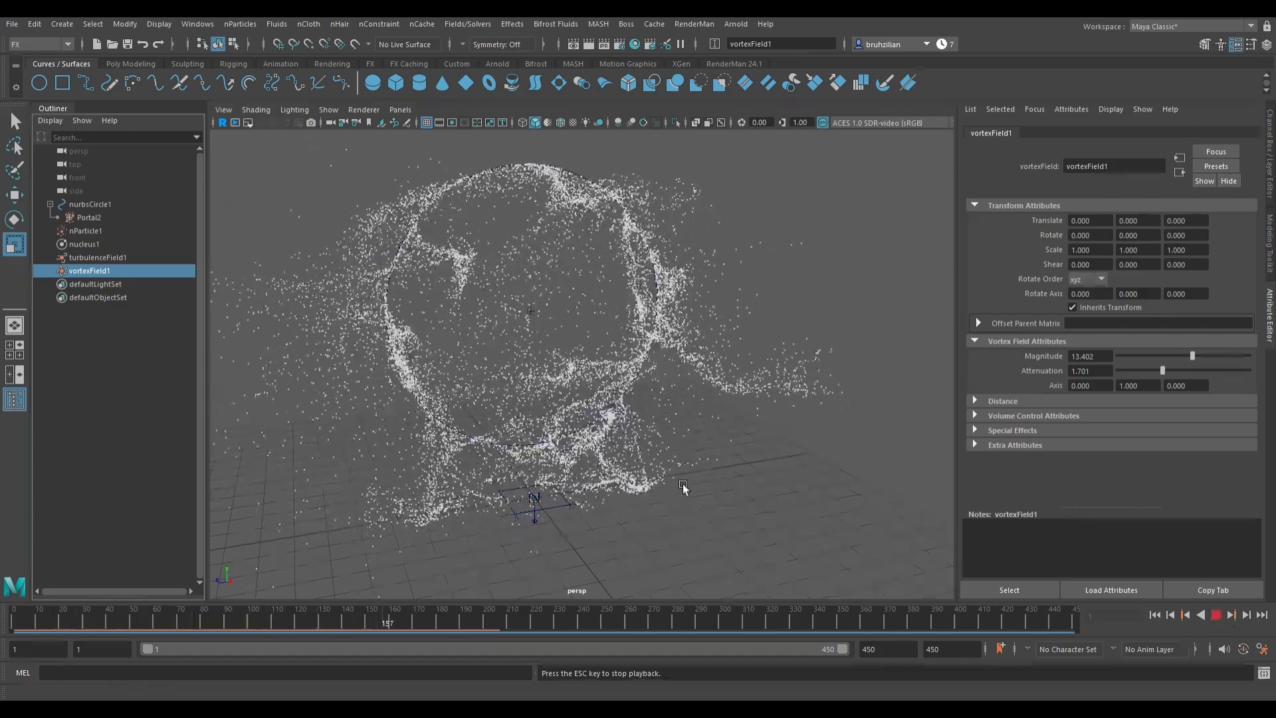
alt+drag(683, 487, 719, 466)
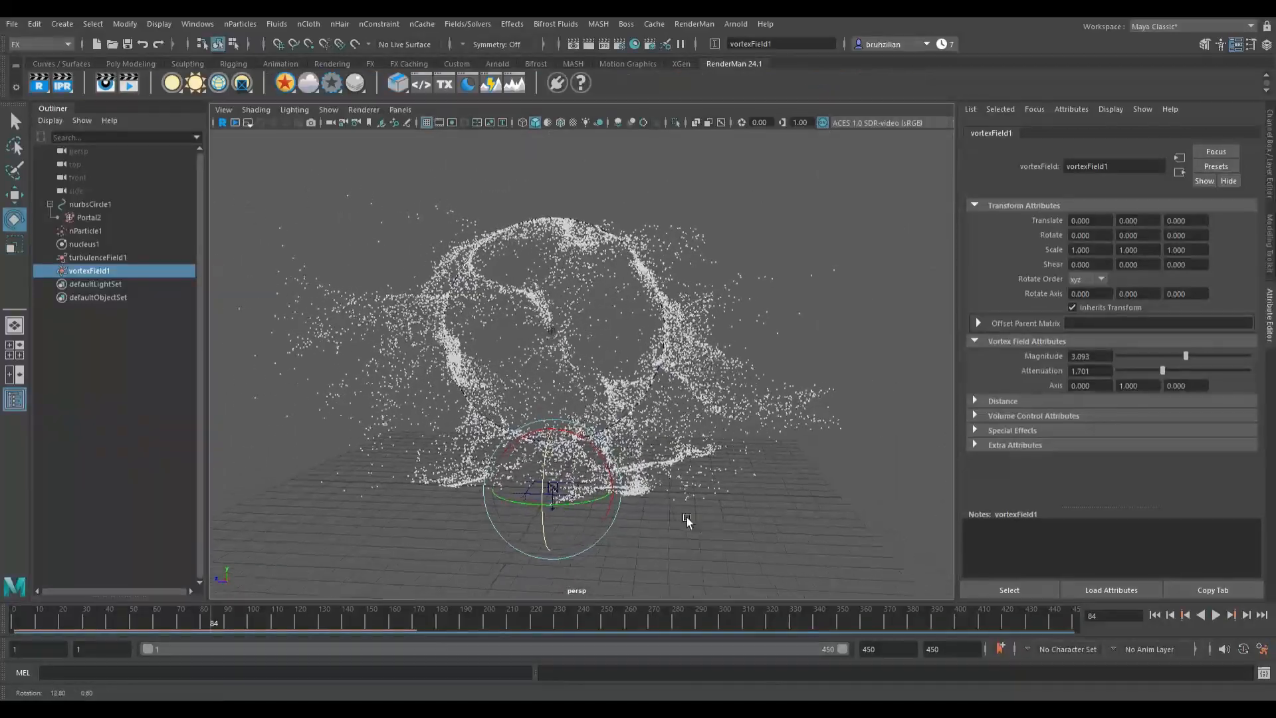
alt+middle_drag(687, 521, 592, 542)
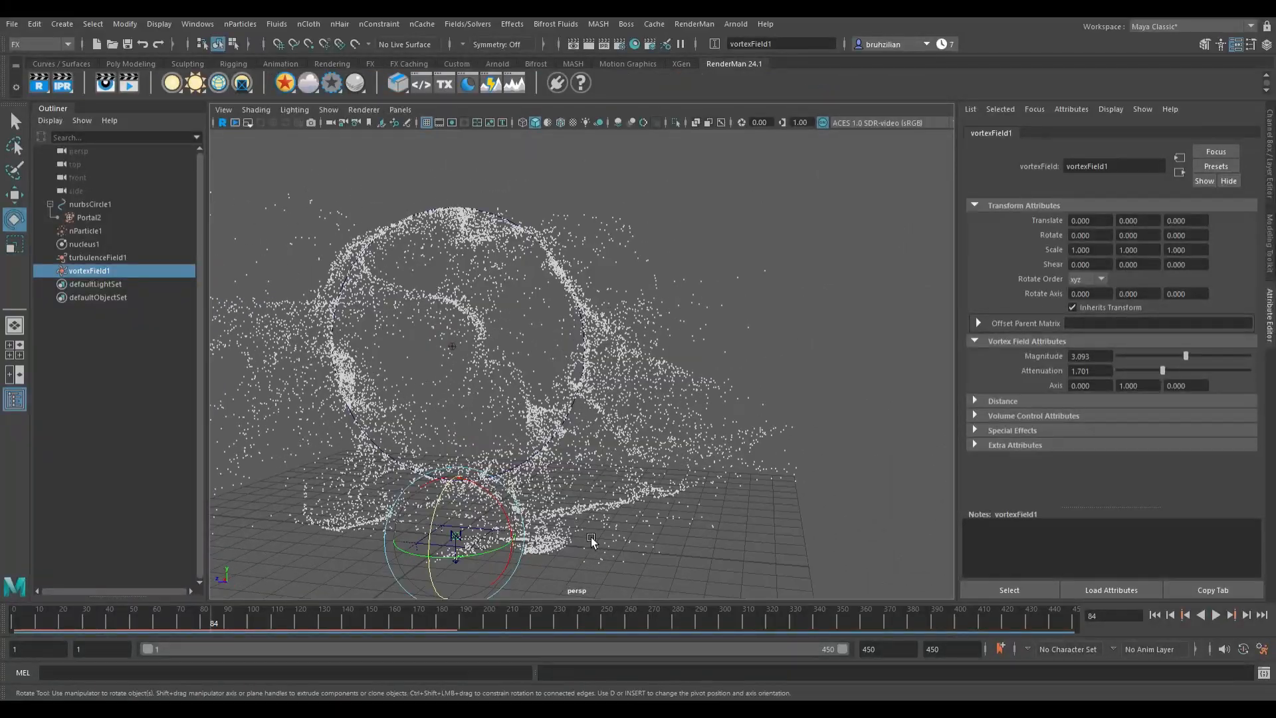
click(791, 284)
alt+drag(782, 310, 718, 288)
alt+right_drag(718, 288, 749, 285)
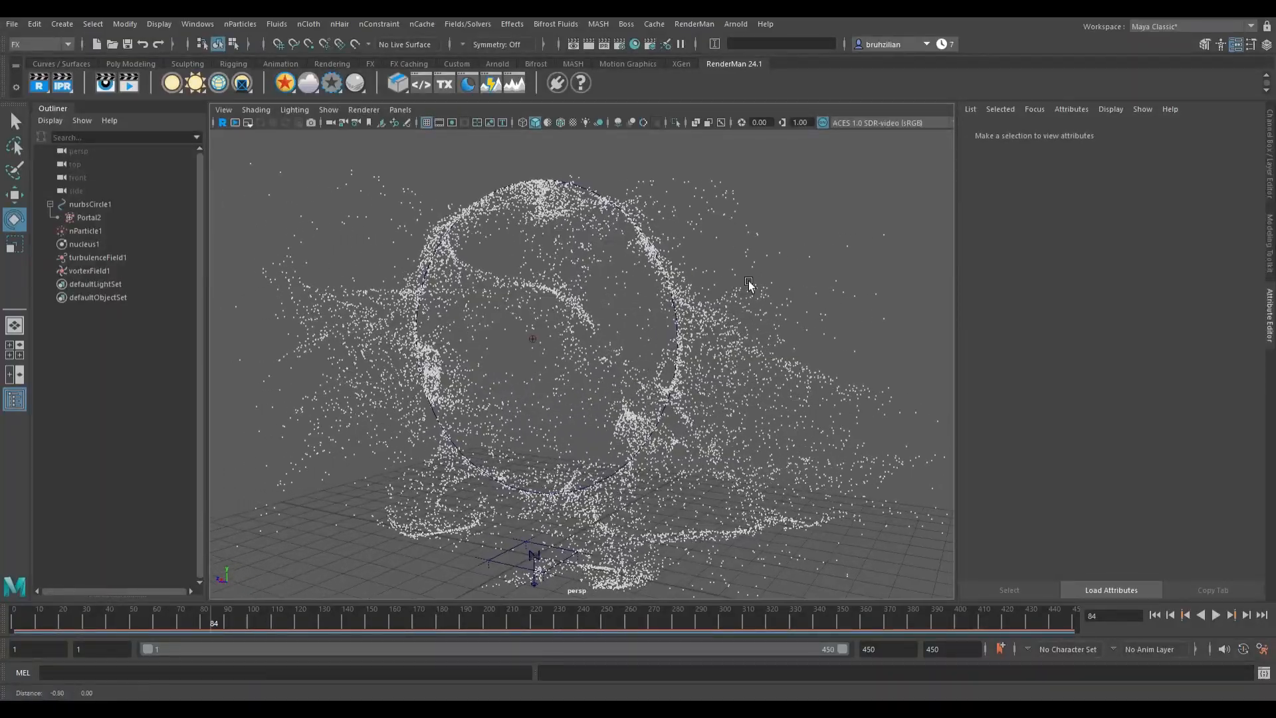
alt+drag(749, 285, 919, 284)
alt+drag(939, 270, 785, 274)
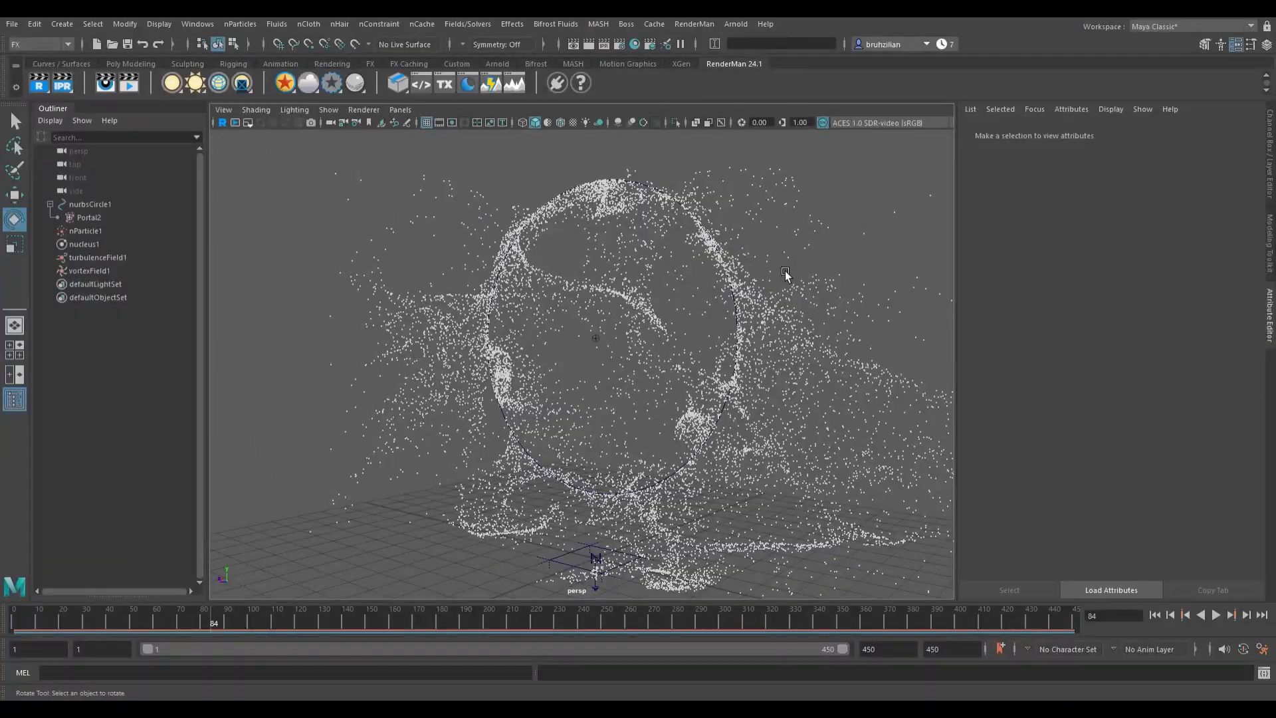